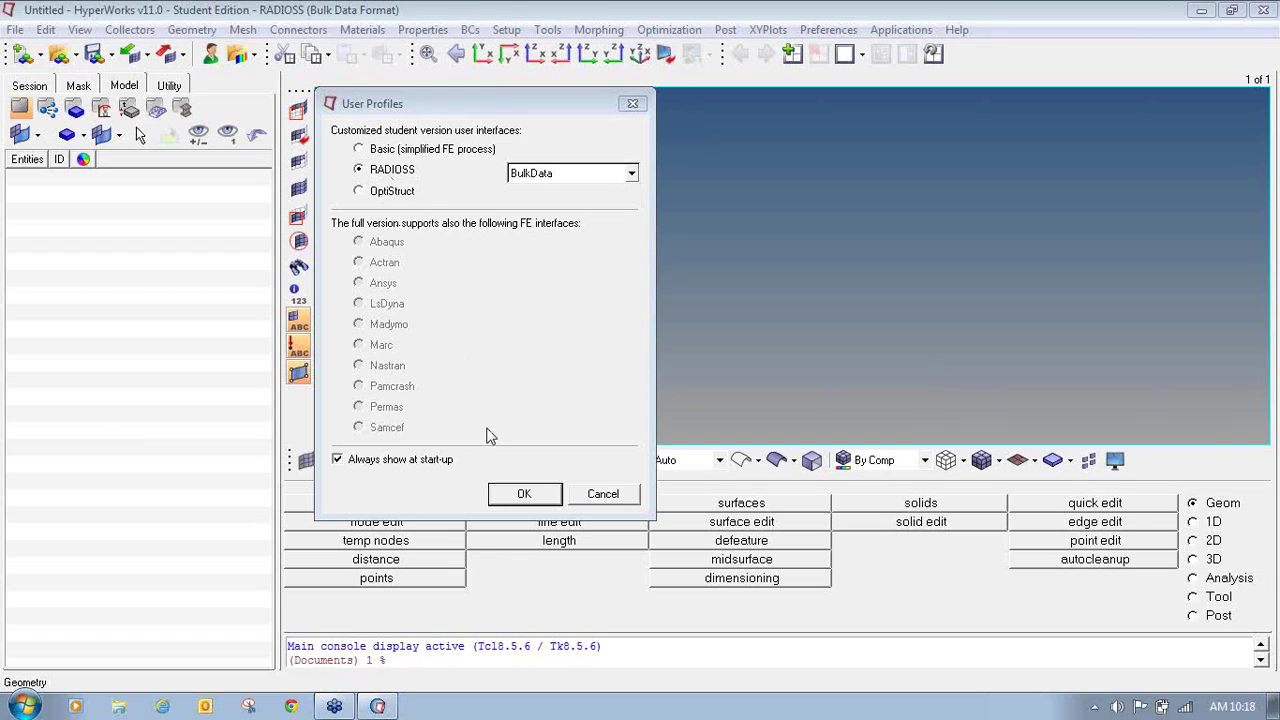
- Load the RADIOSS user profile with the BulkData format
click(520, 496)
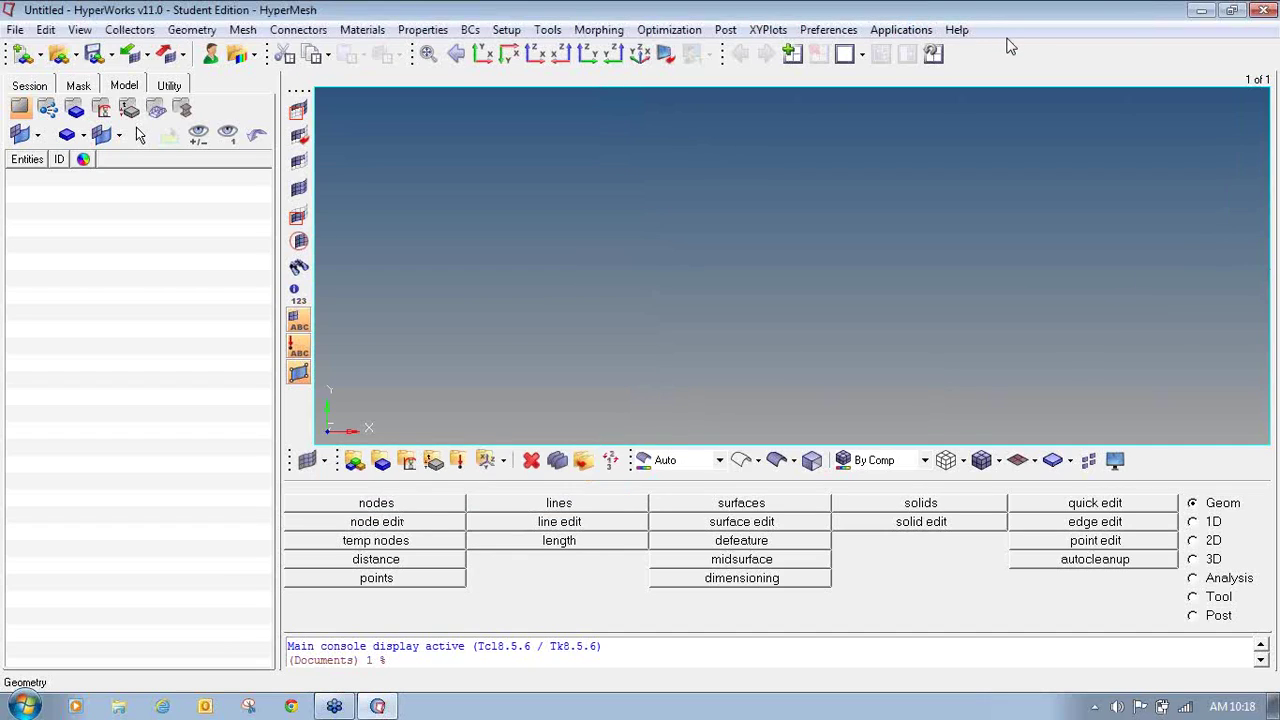
right_click(1223, 259)
click(1223, 259)
mouse_move(84, 28)
mouse_down()
mouse_move(68, 22)
mouse_move(42, 52)
mouse_move(80, 62)
mouse_move(86, 42)
mouse_up()
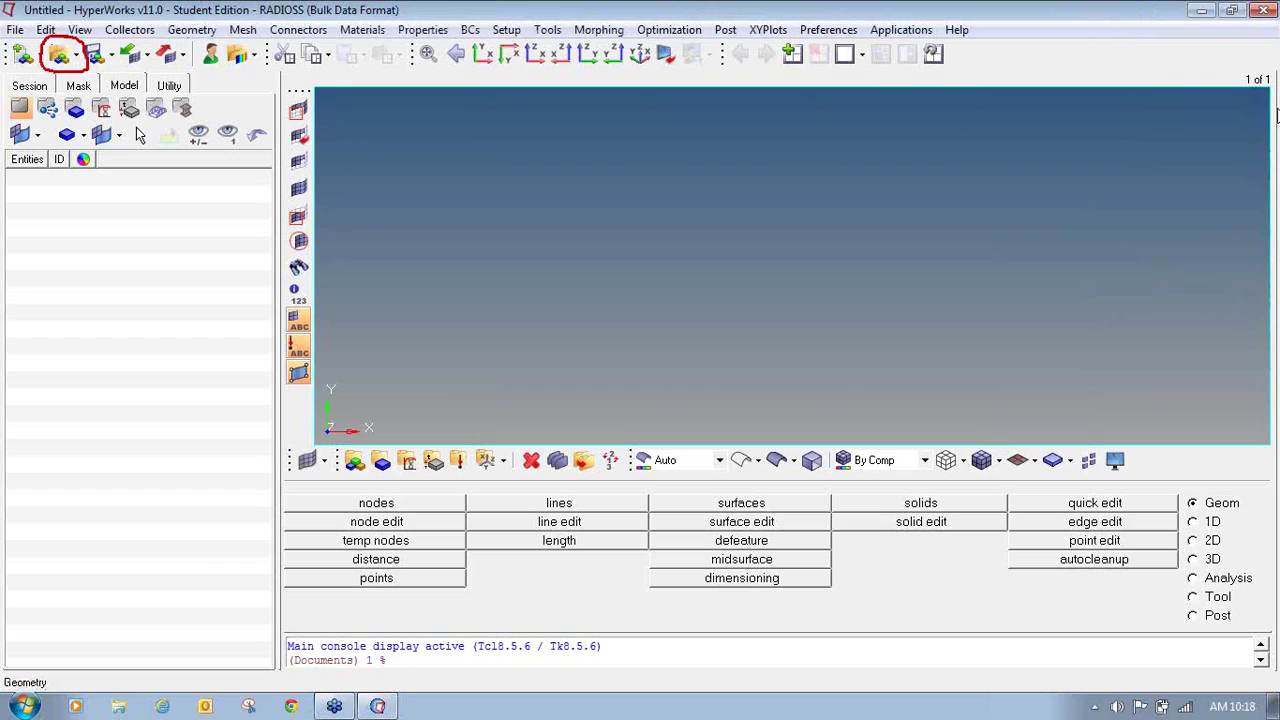
right_click(1272, 209)
click(1150, 238)
- Open the model Bracket.hm from the 7_Tutorial AutoMeshing folder inside Online_training_document
click(59, 55)
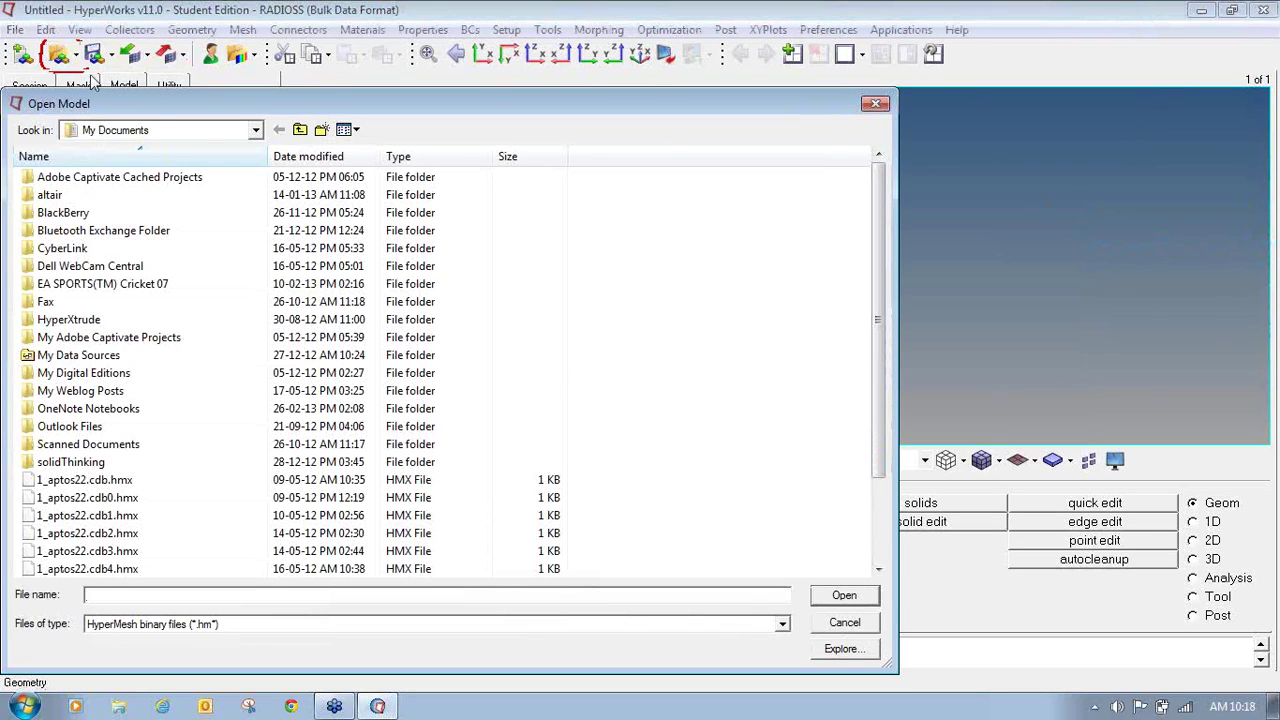
click(220, 130)
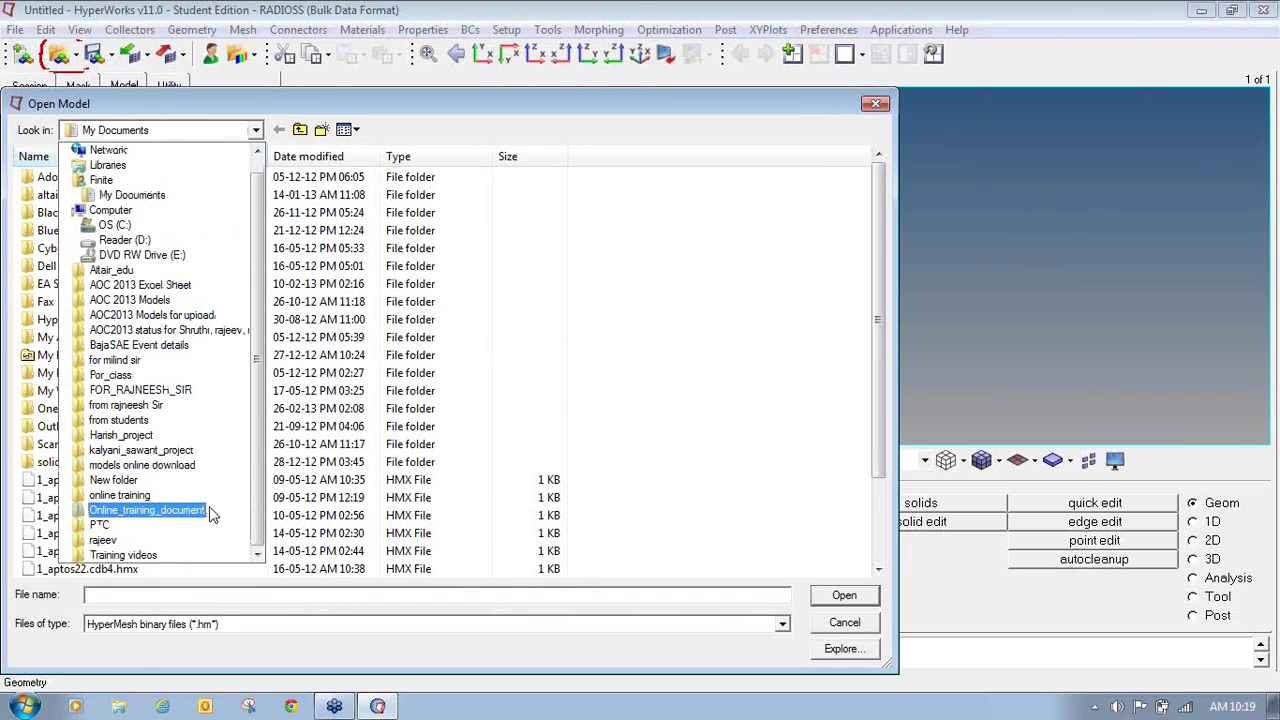
click(210, 511)
double_click(180, 264)
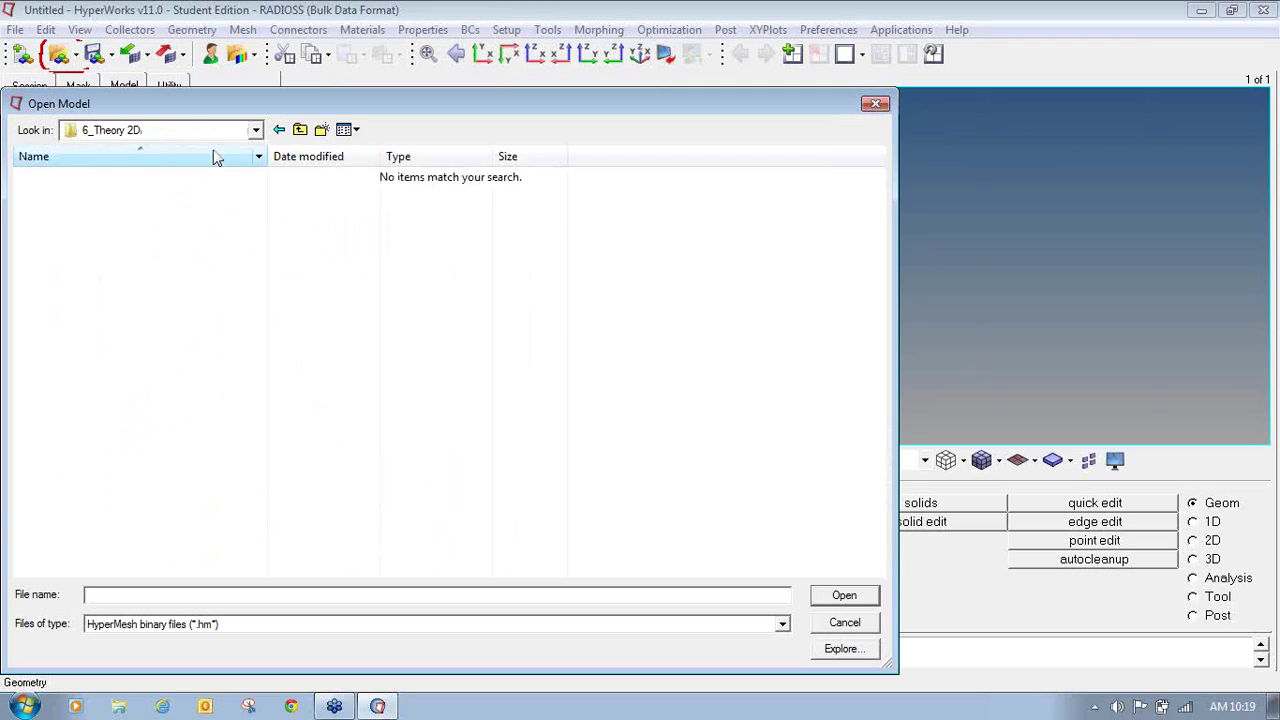
click(300, 129)
double_click(195, 281)
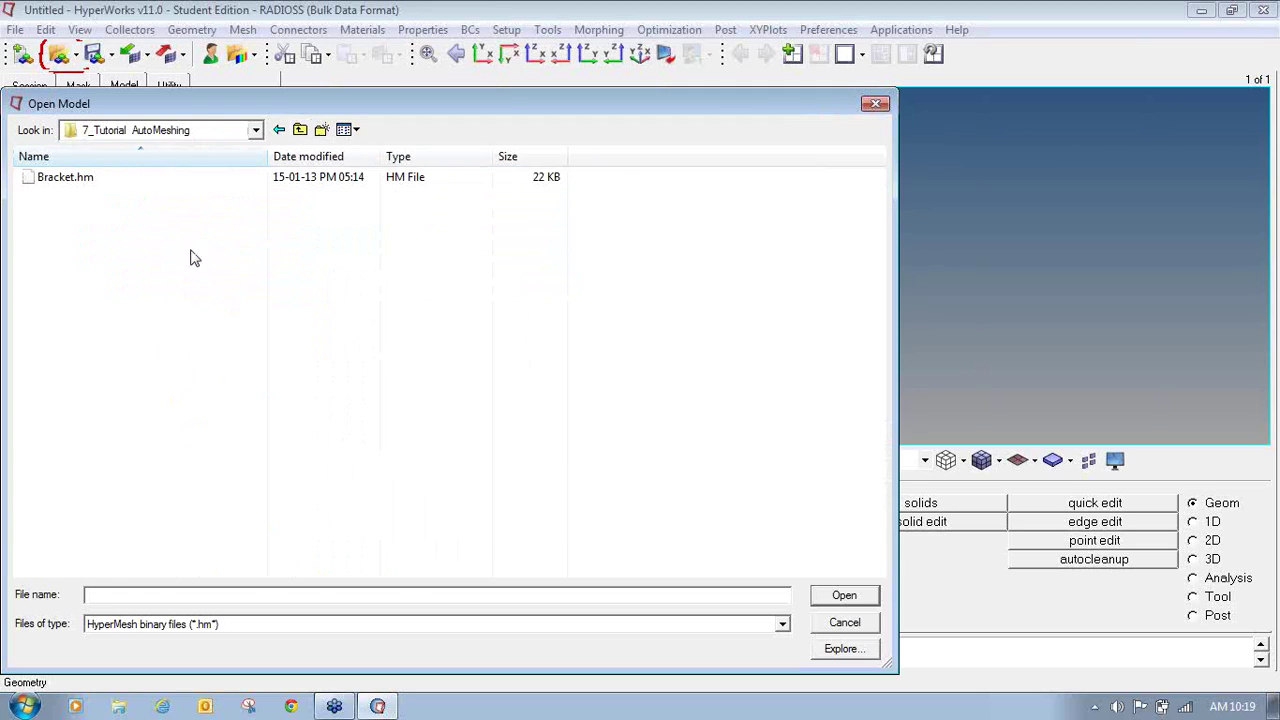
double_click(172, 189)
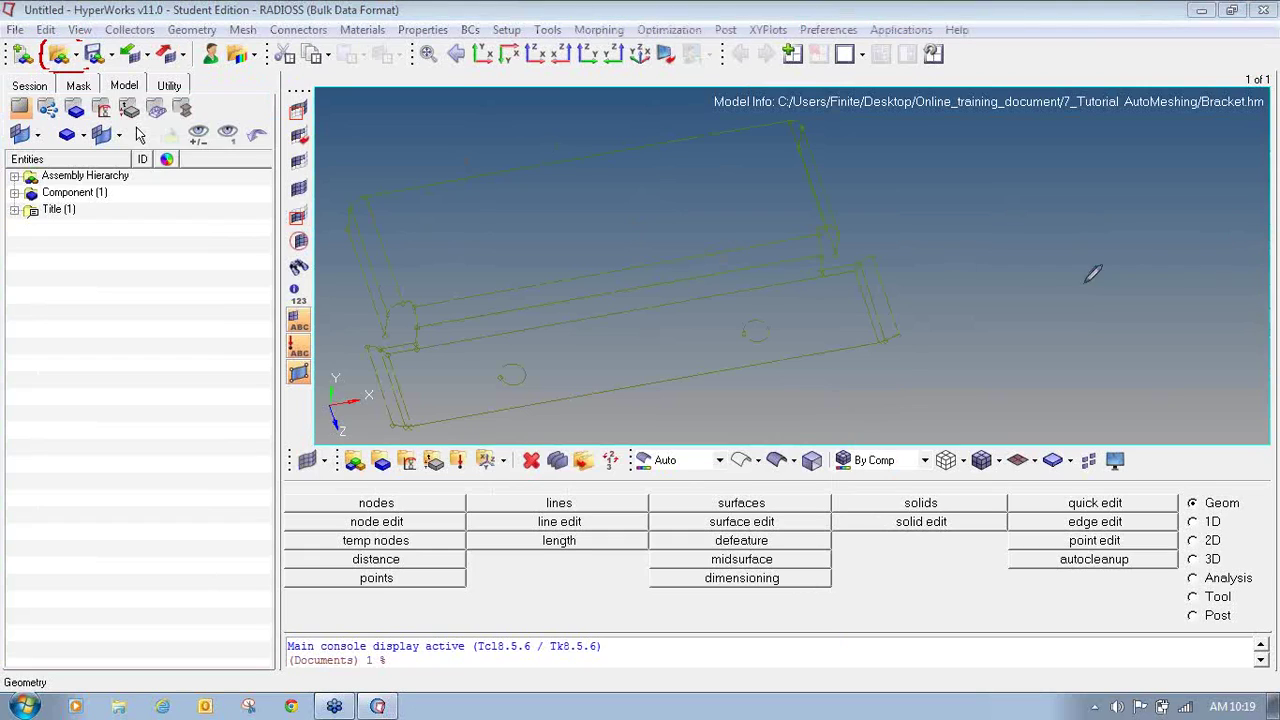
- Display the bracket geometry as shaded surfaces with surface edges
mouse_move(784, 446)
mouse_down()
mouse_move(762, 448)
mouse_move(778, 476)
mouse_move(814, 468)
mouse_move(797, 444)
mouse_up()
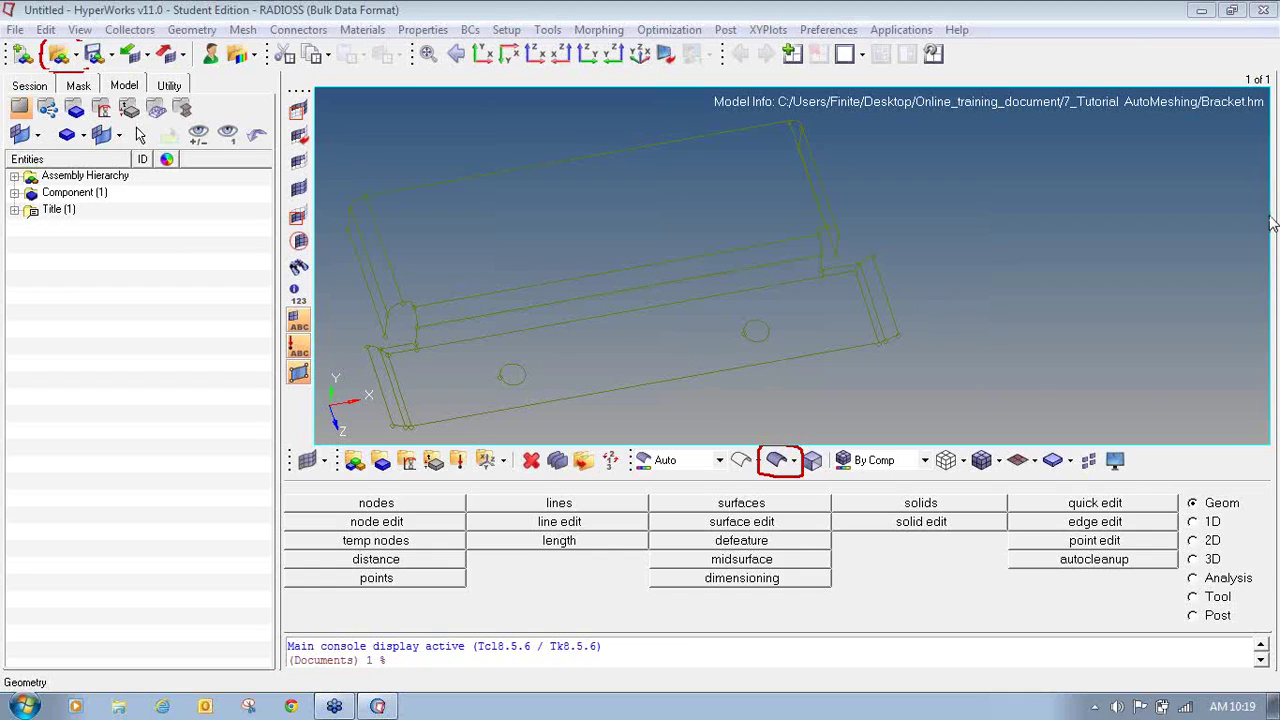
click(778, 460)
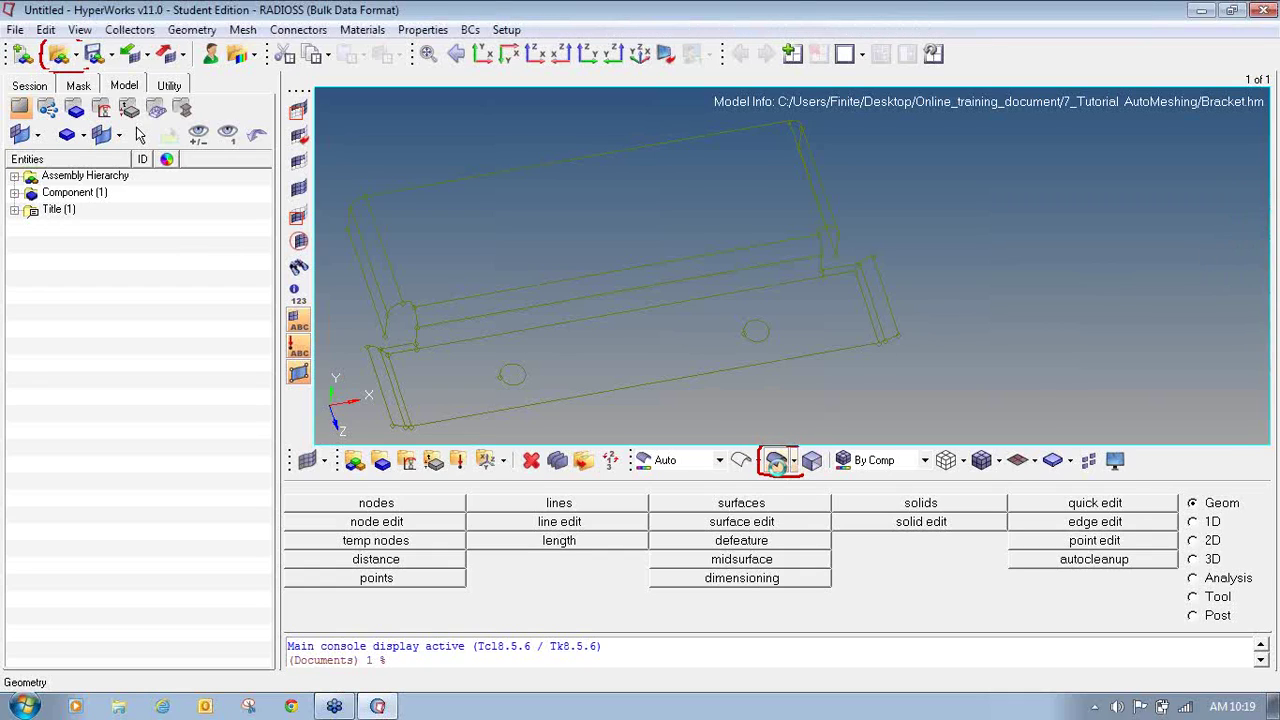
mouse_move(667, 318)
ctrl+mouse_down()
mouse_move(651, 309)
mouse_move(630, 340)
mouse_move(660, 337)
mouse_move(648, 331)
ctrl+mouse_up()
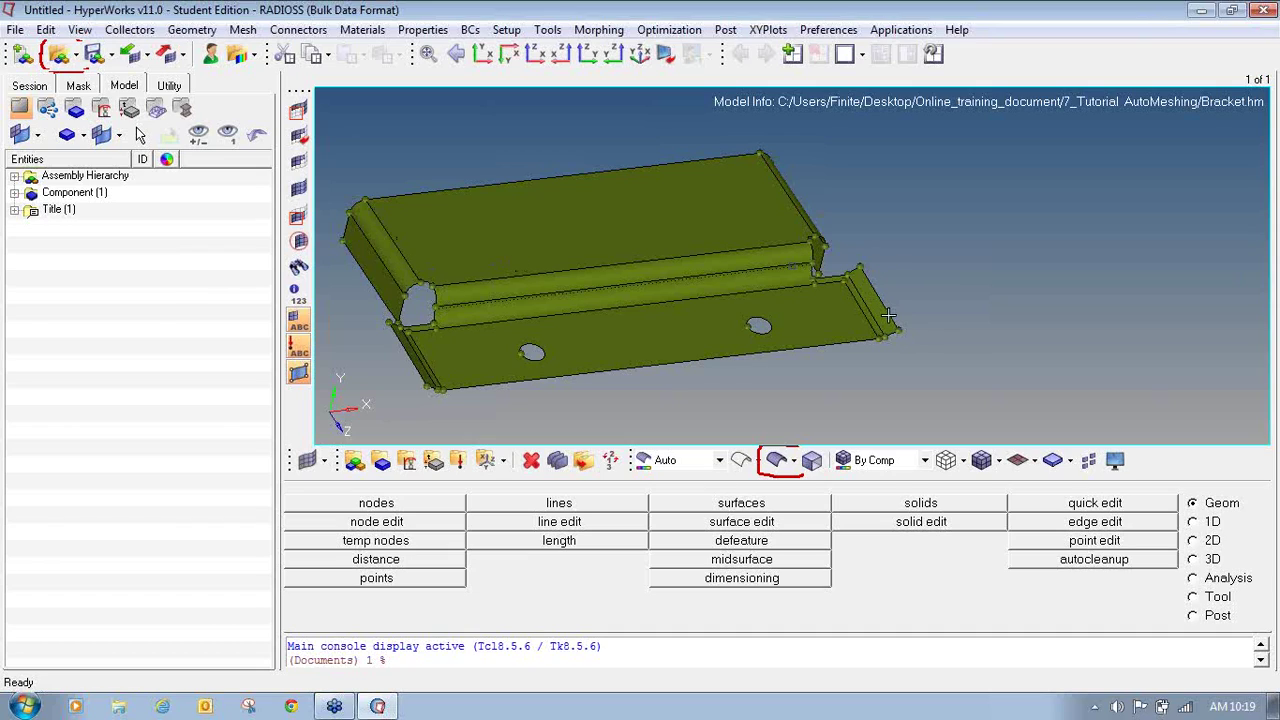
- Set the geometry colour mode to Mixed and examine the bracket's surface edges
click(676, 466)
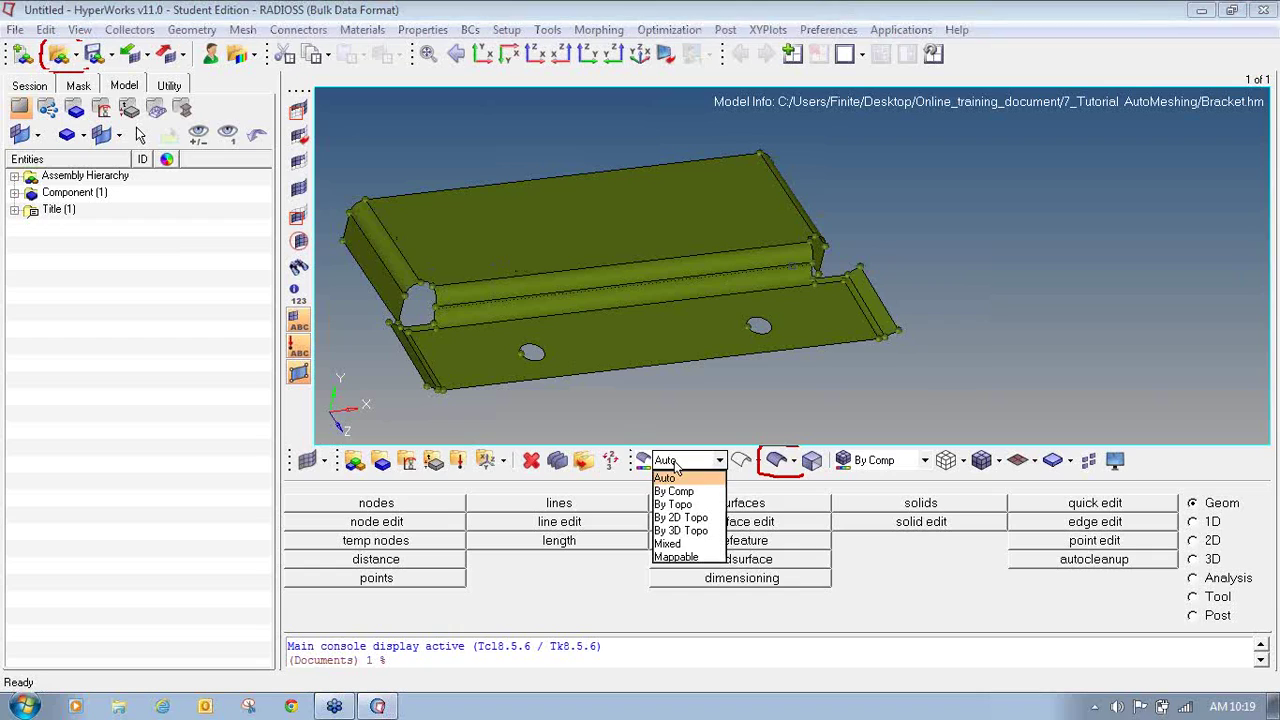
click(688, 544)
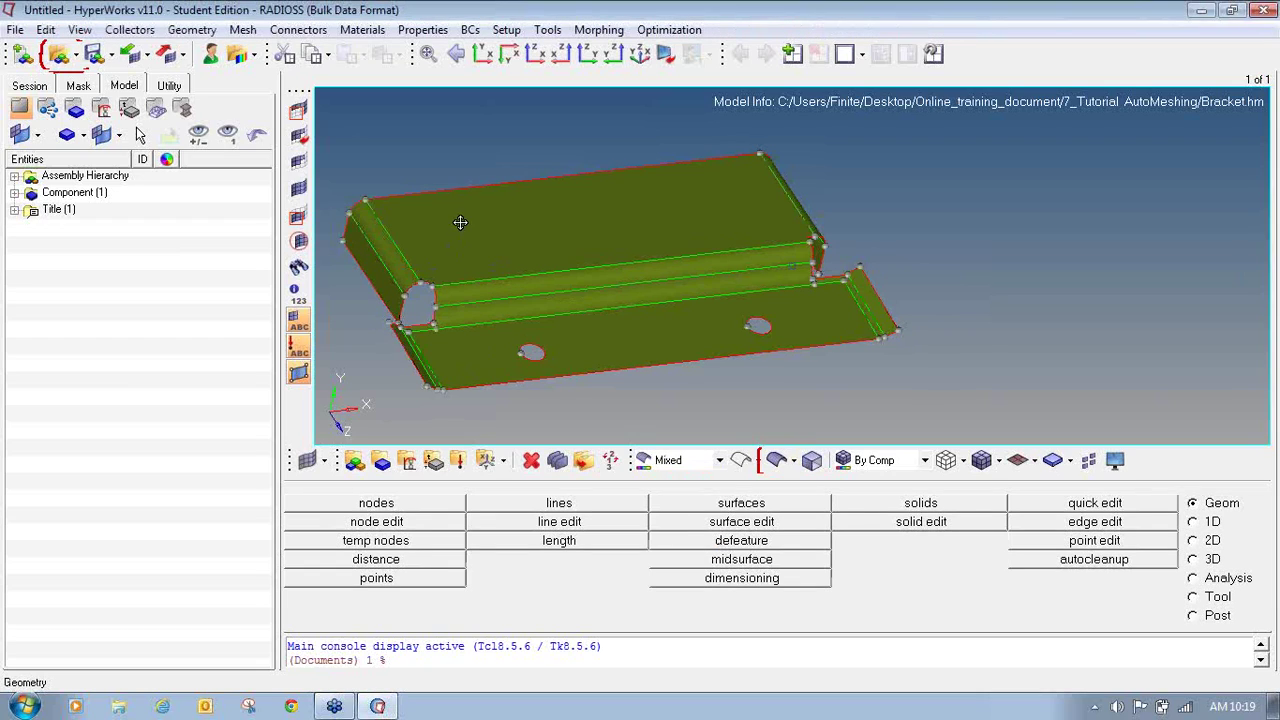
ctrl+drag(480, 250, 484, 251)
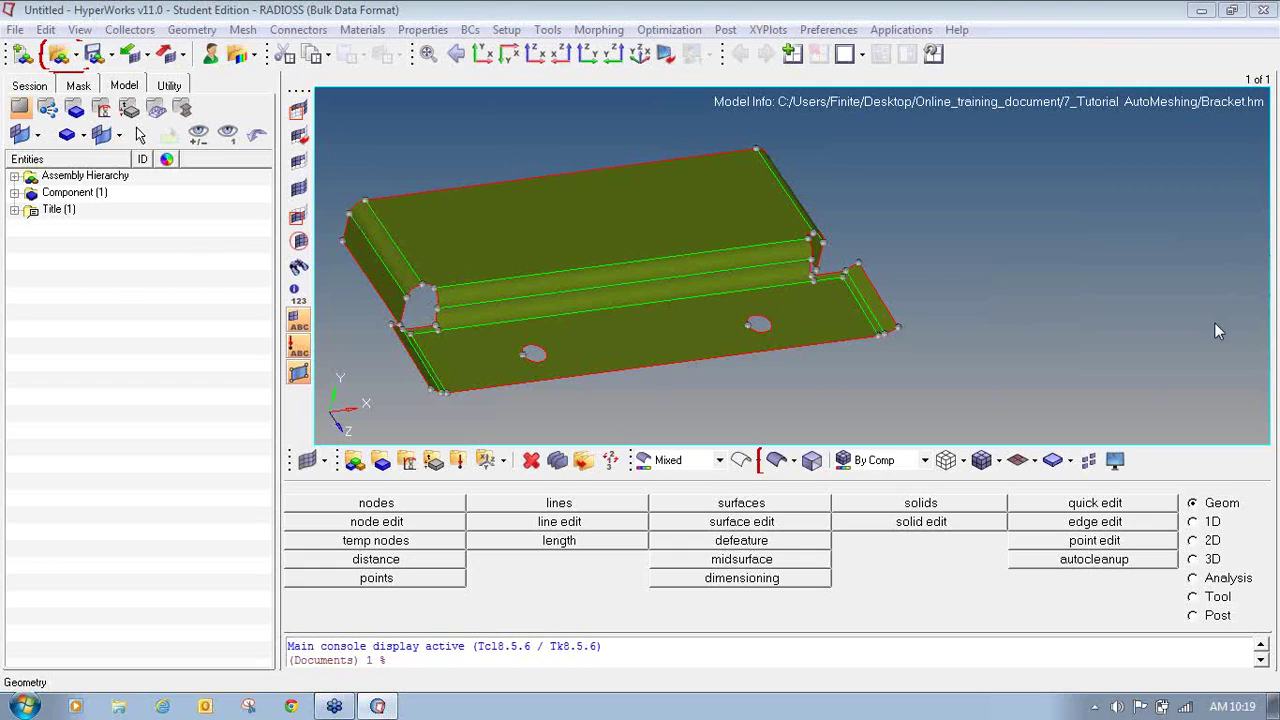
mouse_move(1265, 233)
ctrl+mouse_down()
mouse_move(781, 252)
mouse_move(766, 277)
mouse_move(626, 220)
mouse_move(488, 270)
mouse_move(491, 254)
mouse_move(873, 240)
mouse_move(771, 270)
ctrl+mouse_up()
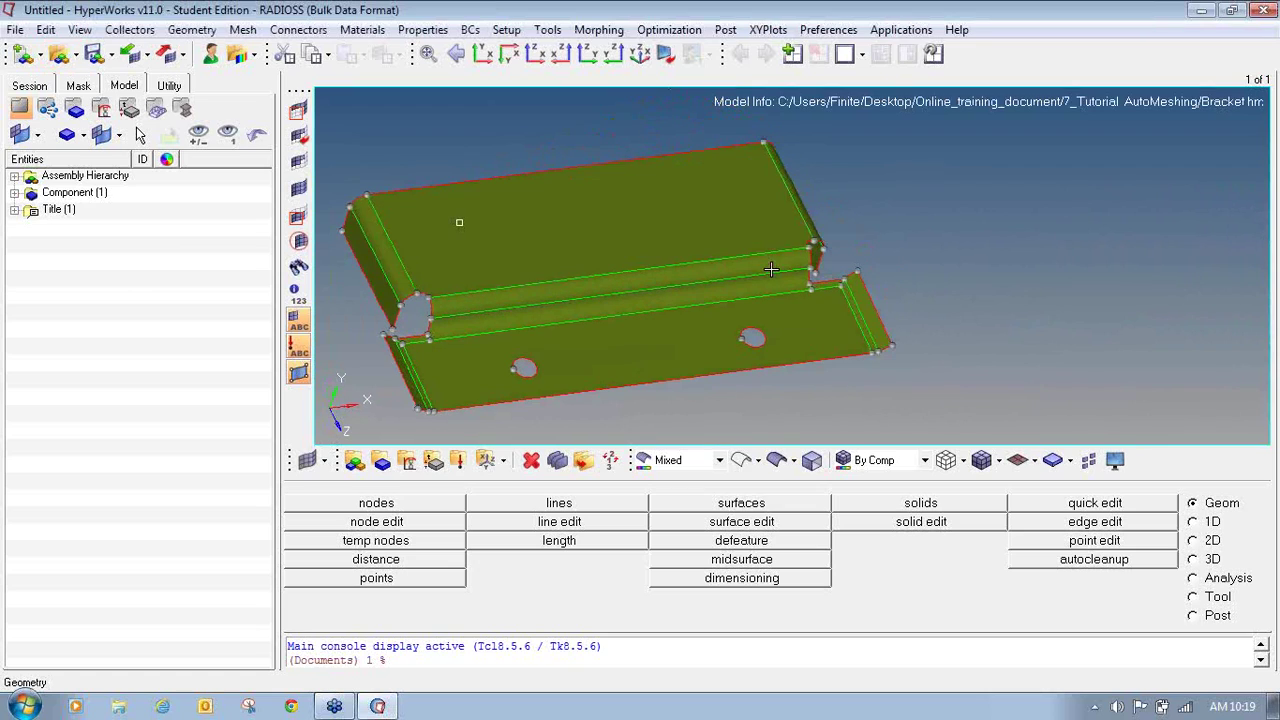
mouse_move(587, 239)
ctrl+mouse_down()
mouse_move(646, 260)
mouse_move(716, 213)
mouse_move(651, 257)
mouse_move(568, 263)
mouse_move(543, 217)
mouse_move(557, 234)
mouse_move(653, 258)
mouse_move(641, 337)
ctrl+mouse_up()
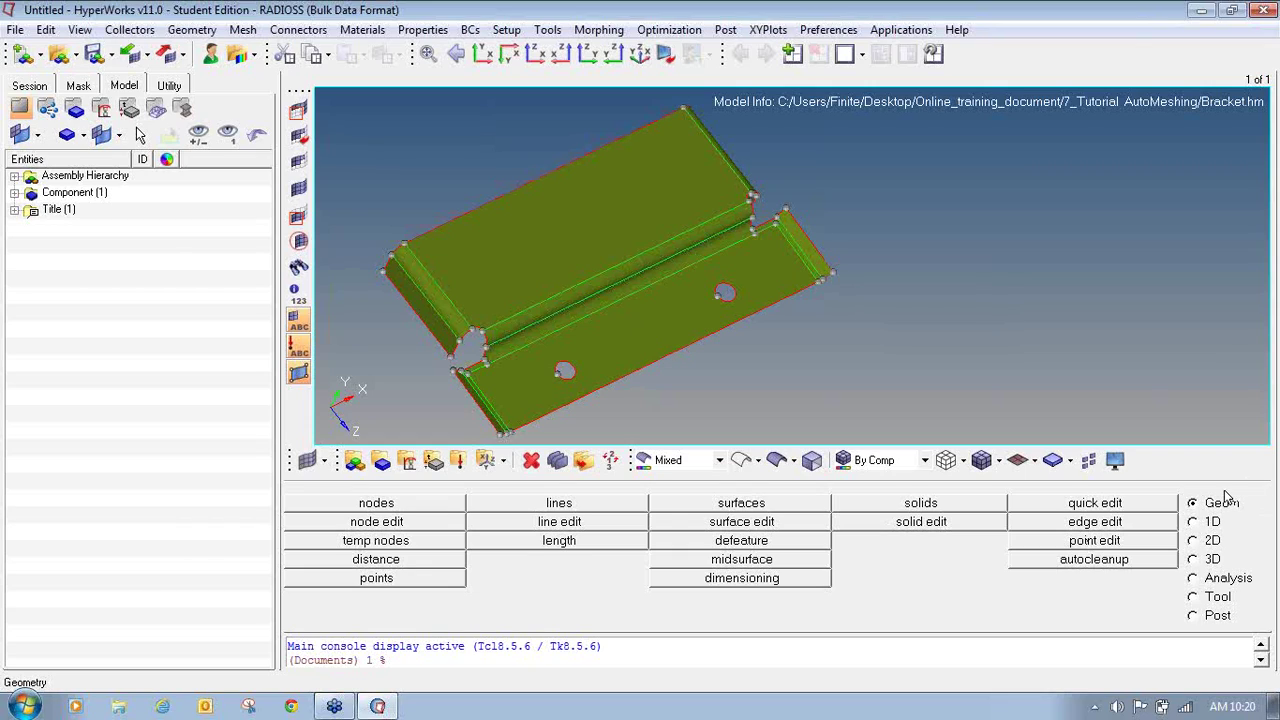
- Start the 2D automesh in size and bias mode and select all surfaces of the bracket
click(1210, 541)
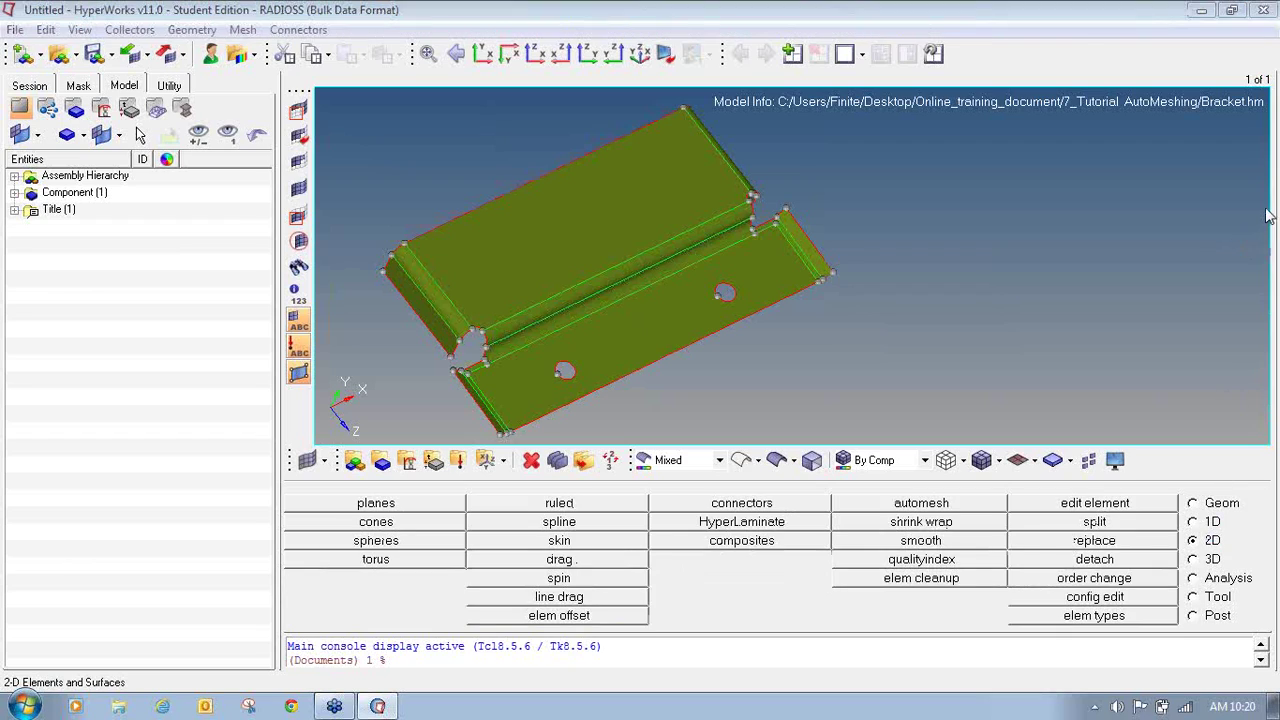
mouse_move(1215, 524)
mouse_down()
mouse_move(1196, 516)
mouse_move(1186, 545)
mouse_move(1232, 528)
mouse_up()
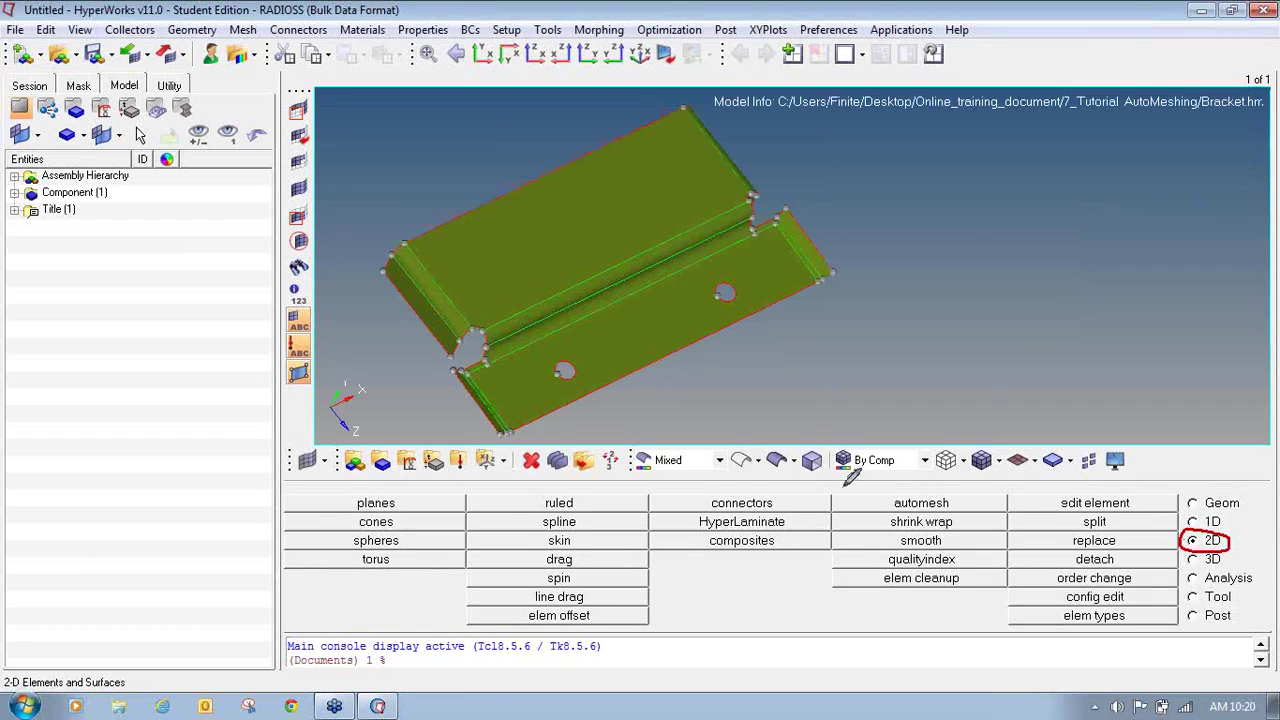
mouse_move(903, 491)
mouse_down()
mouse_move(921, 510)
mouse_move(955, 496)
mouse_move(900, 490)
mouse_up()
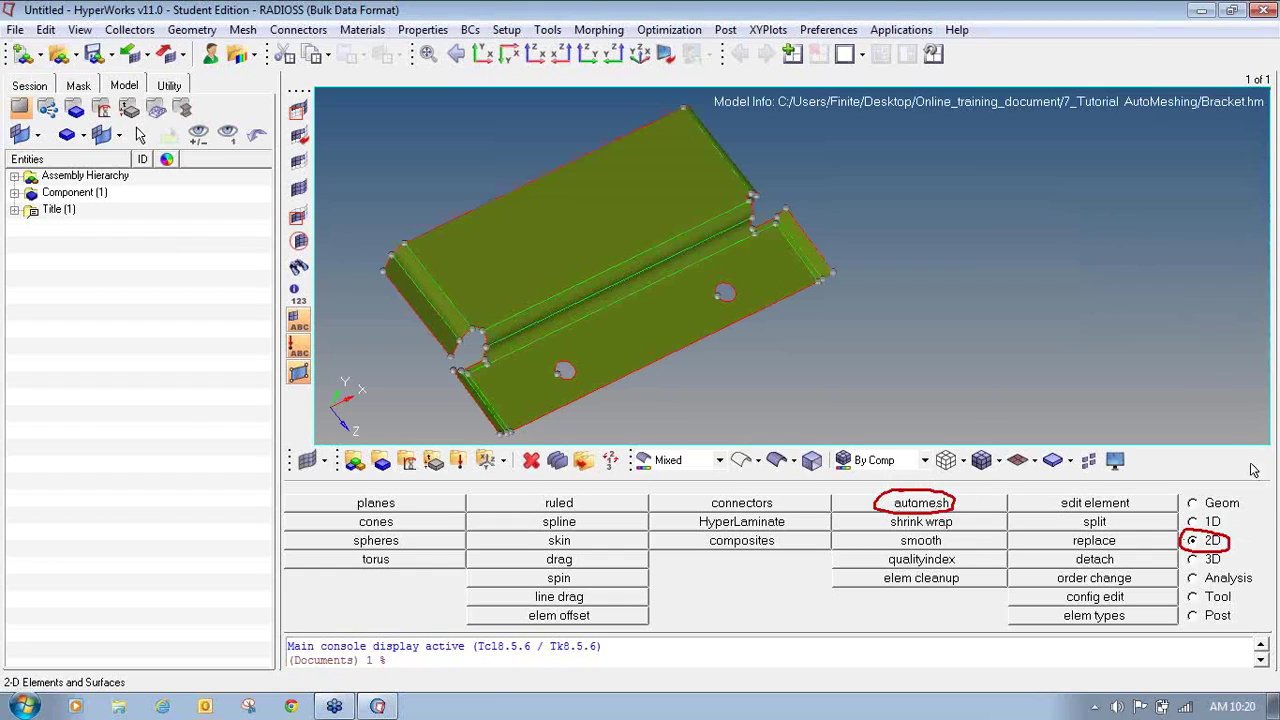
click(925, 504)
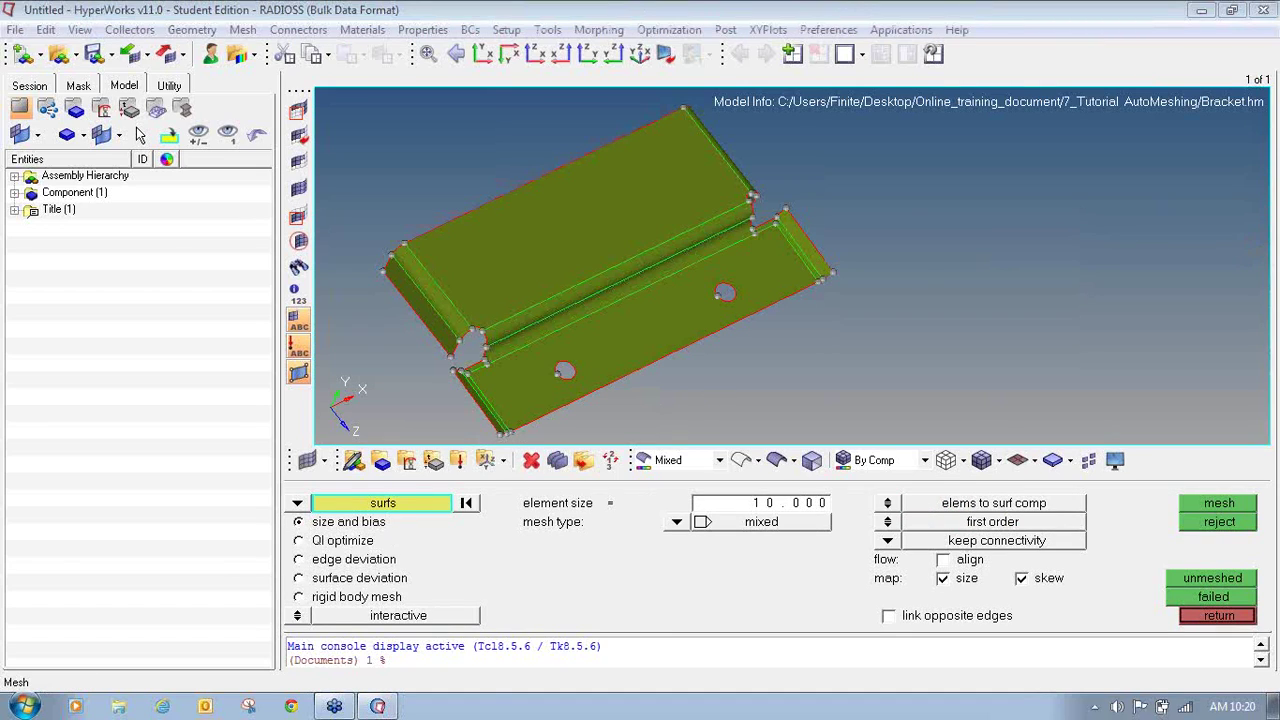
mouse_move(330, 514)
mouse_down()
mouse_move(288, 514)
mouse_move(288, 526)
mouse_move(400, 536)
mouse_move(390, 512)
mouse_move(324, 511)
mouse_move(369, 491)
mouse_move(372, 513)
mouse_move(393, 487)
mouse_up()
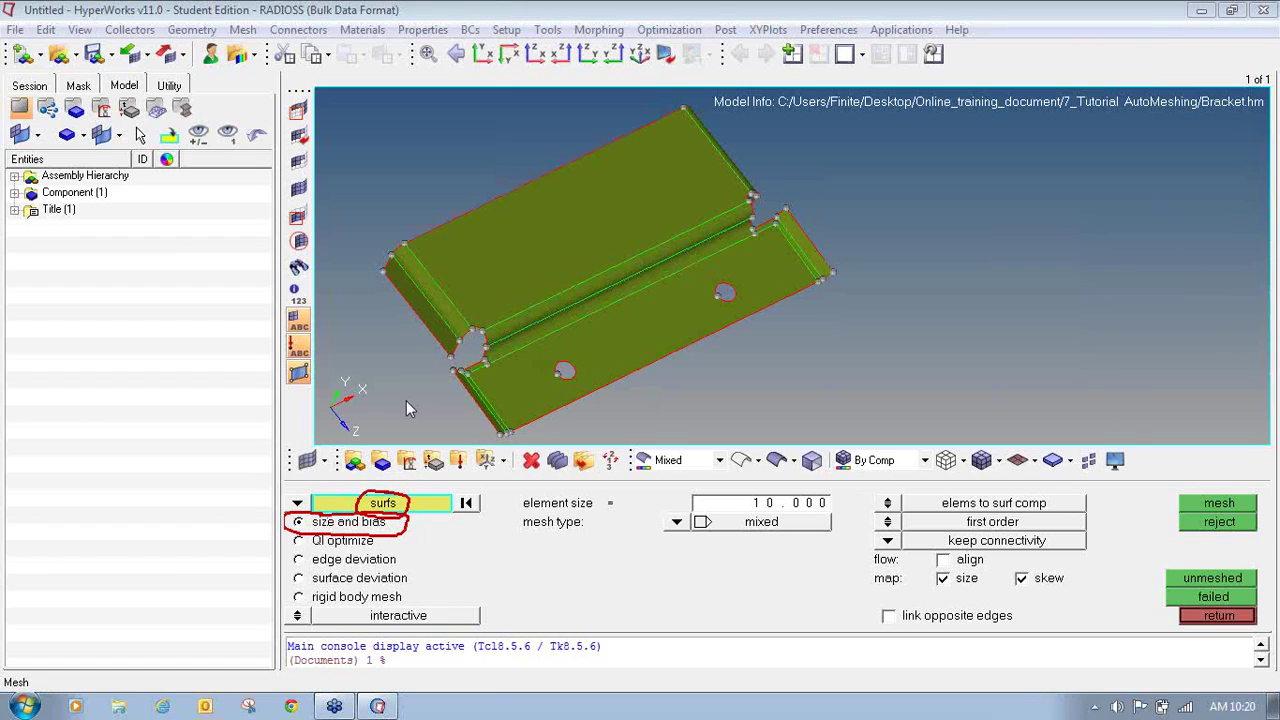
click(380, 505)
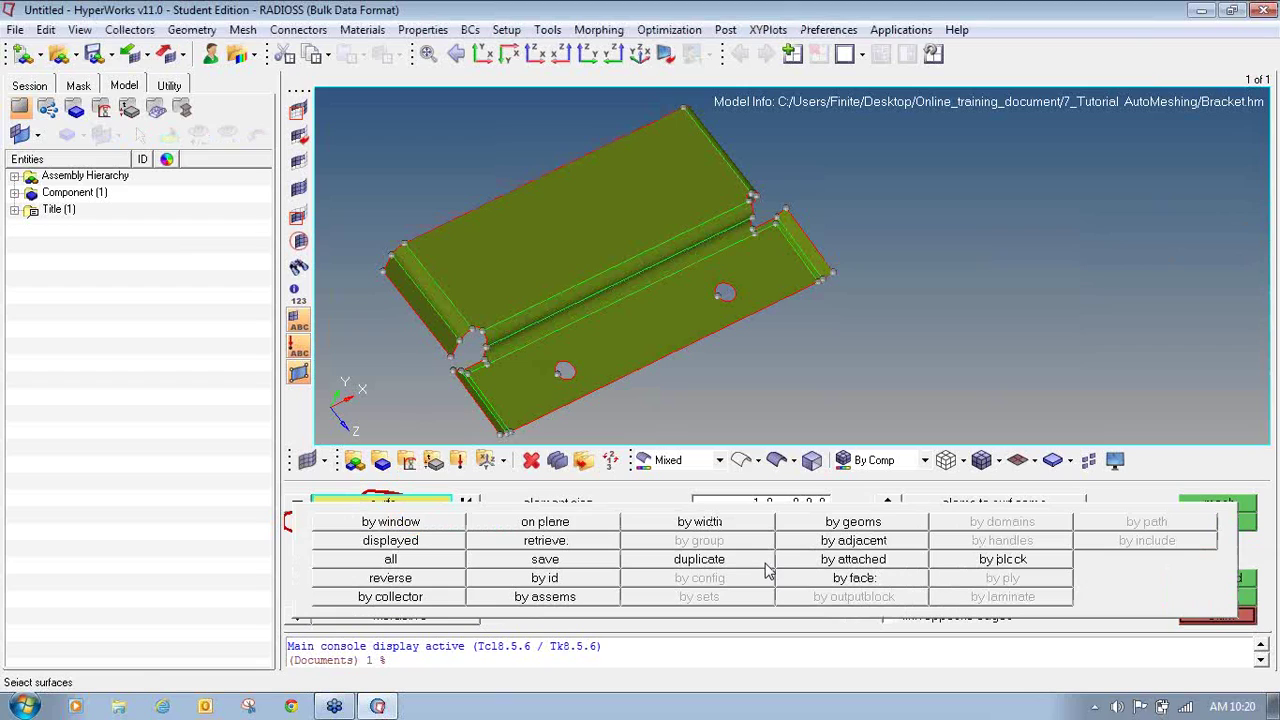
click(391, 560)
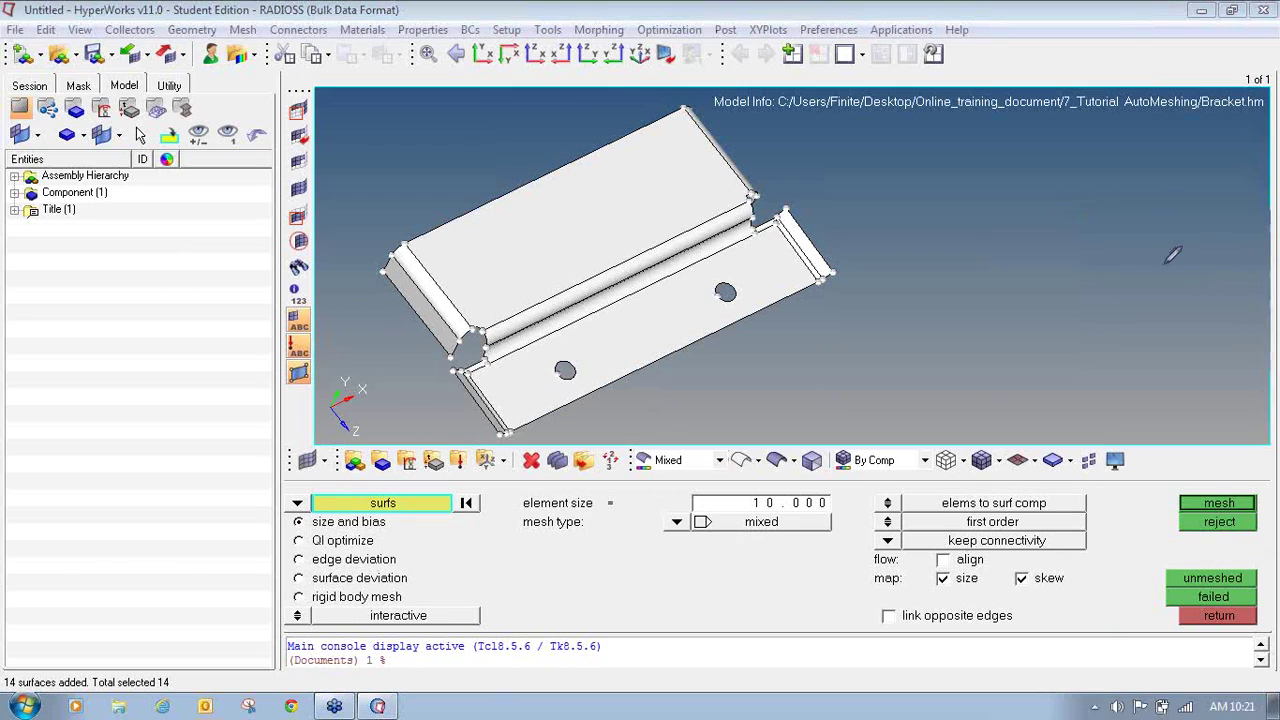
- Toggle the meshing mode between automatic and interactive, ending on interactive
mouse_move(298, 602)
mouse_down()
mouse_move(308, 624)
mouse_move(425, 627)
mouse_move(491, 609)
mouse_move(420, 586)
mouse_move(296, 604)
mouse_up()
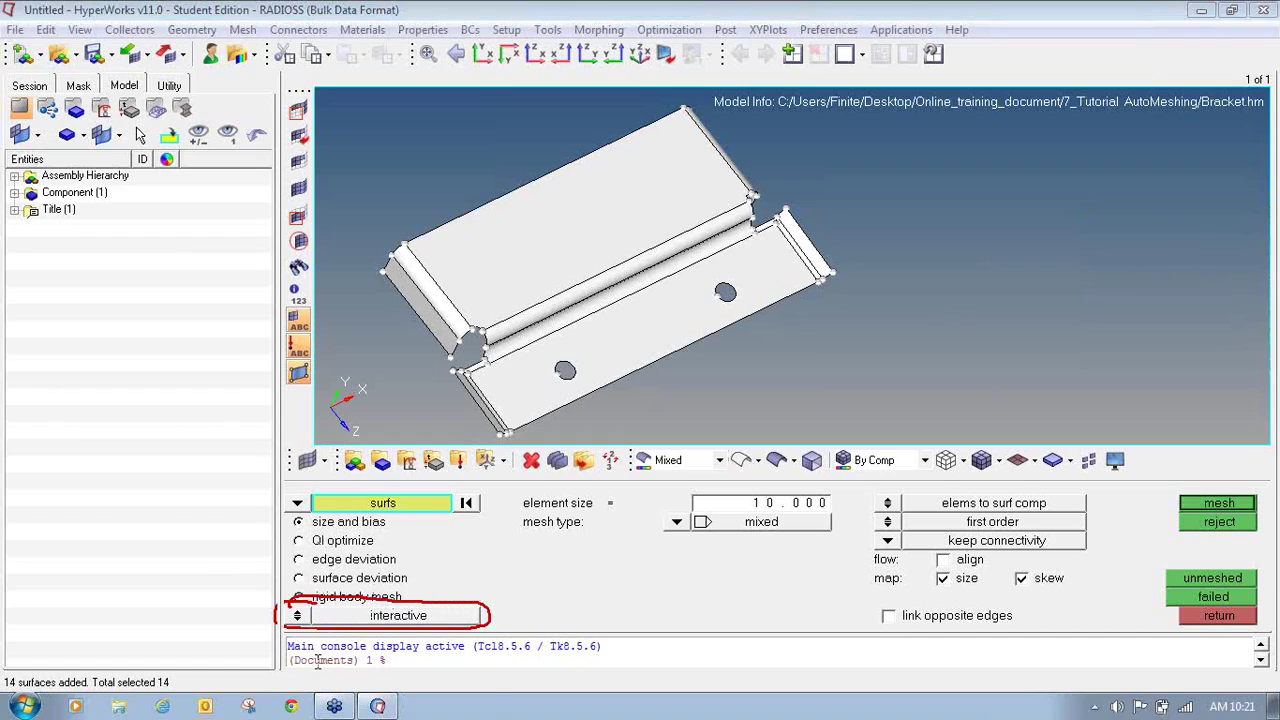
click(298, 616)
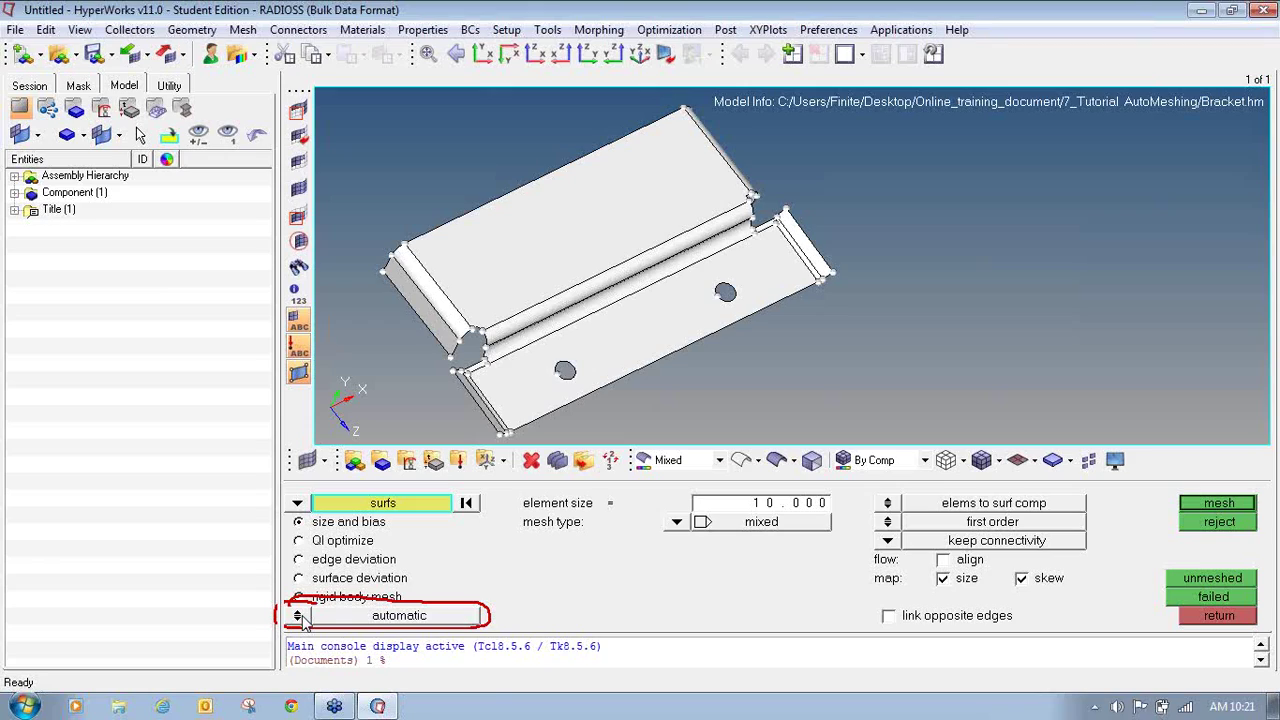
click(298, 615)
click(298, 615)
click(298, 615)
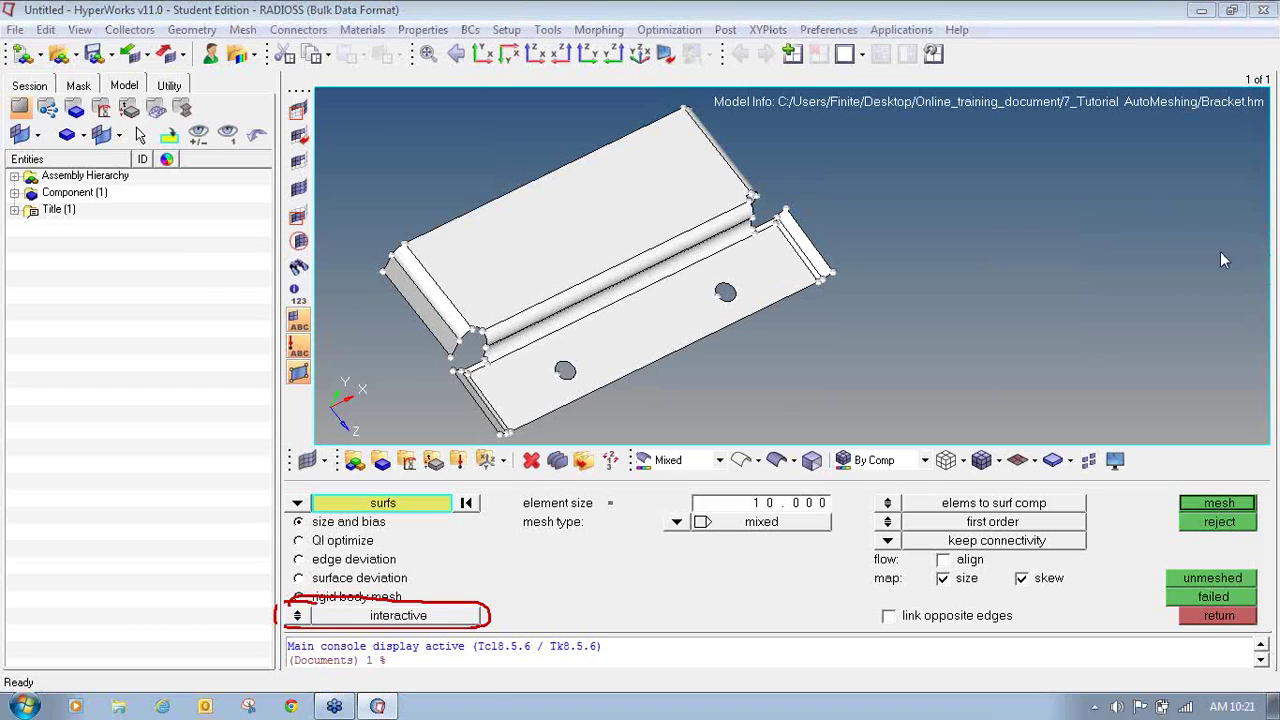
- Set the element size to 4 and keep the mixed mesh type
mouse_move(525, 489)
mouse_down()
mouse_move(531, 529)
mouse_move(850, 530)
mouse_move(765, 484)
mouse_move(574, 482)
mouse_up()
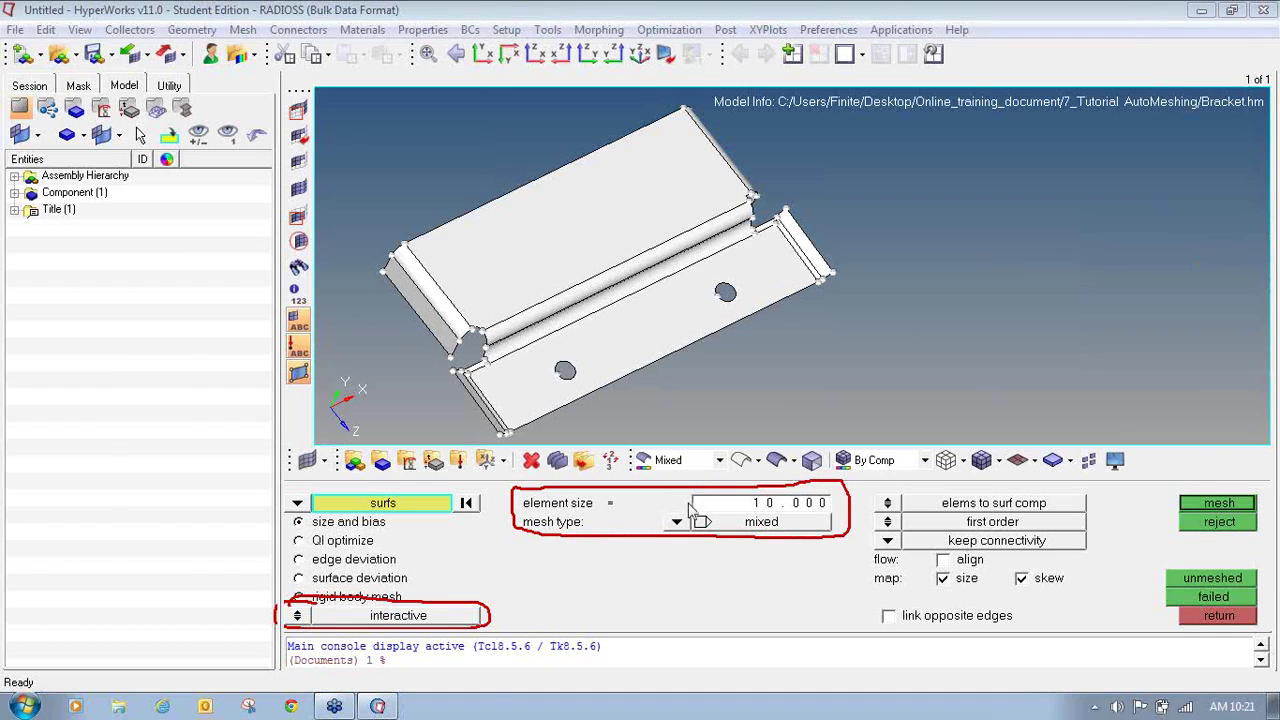
click(732, 510)
text(4)
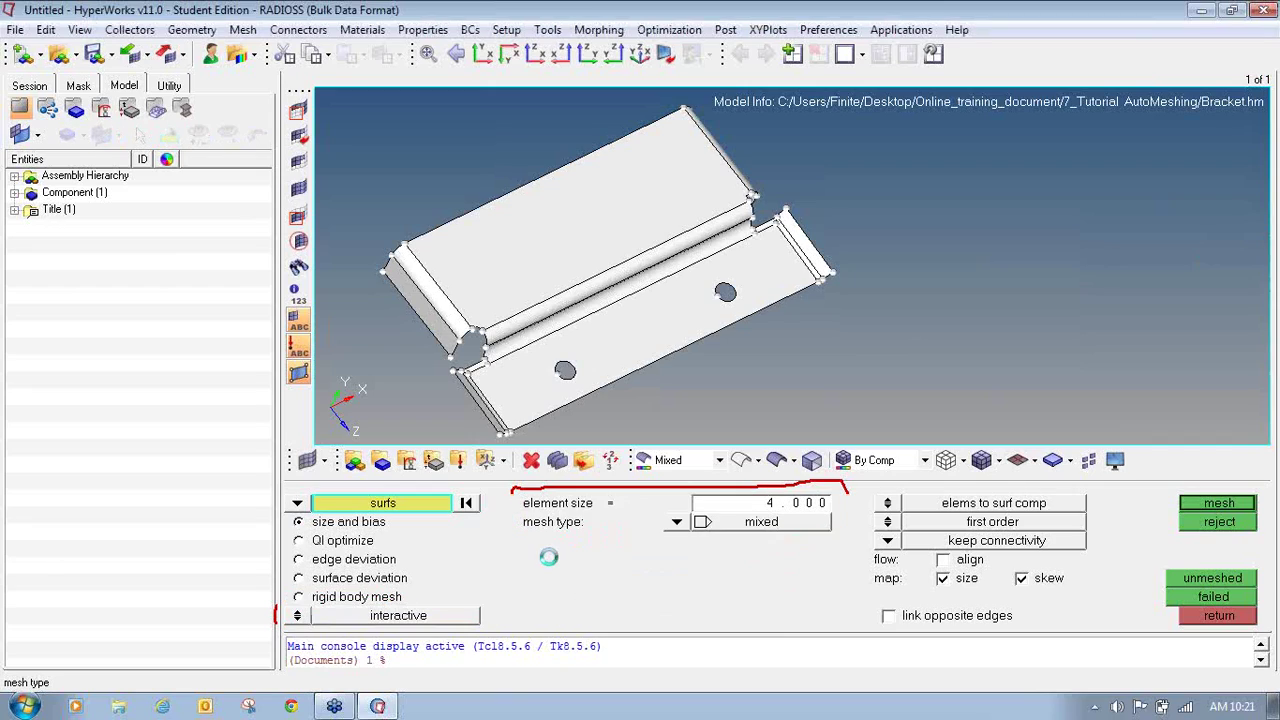
click(677, 522)
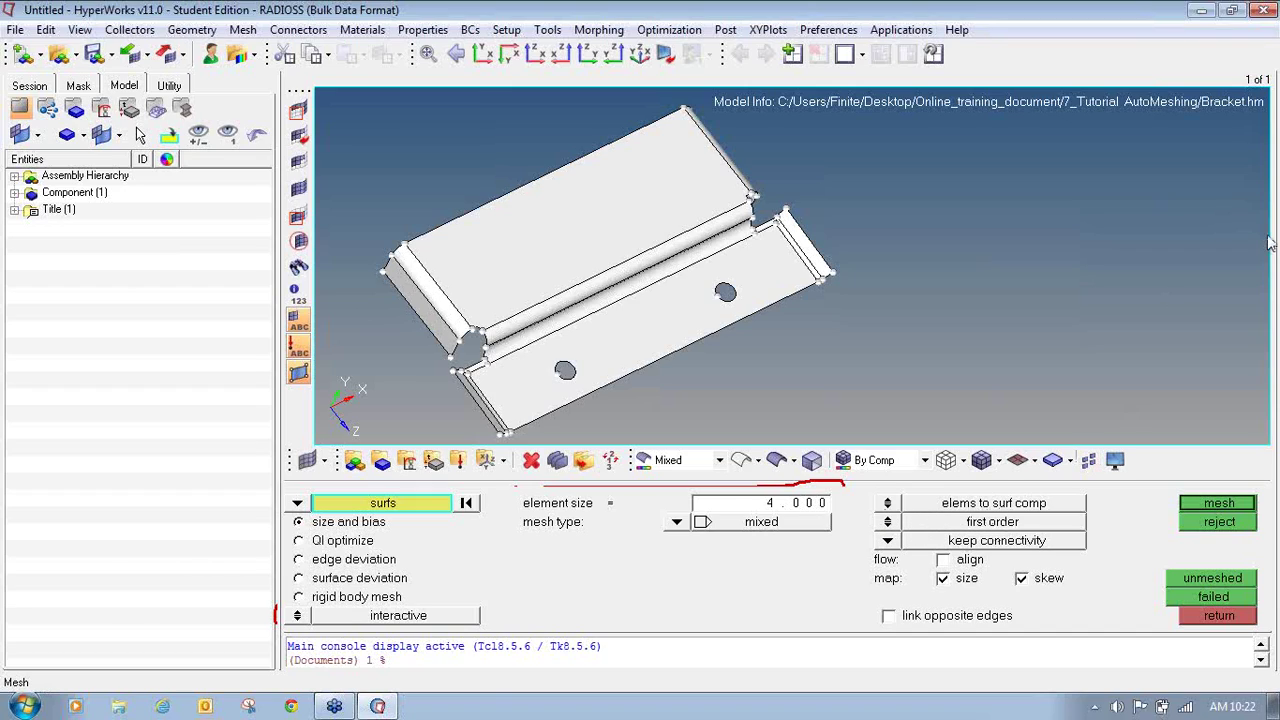
mouse_move(907, 508)
mouse_down()
mouse_move(867, 528)
mouse_move(1058, 528)
mouse_move(1013, 510)
mouse_up()
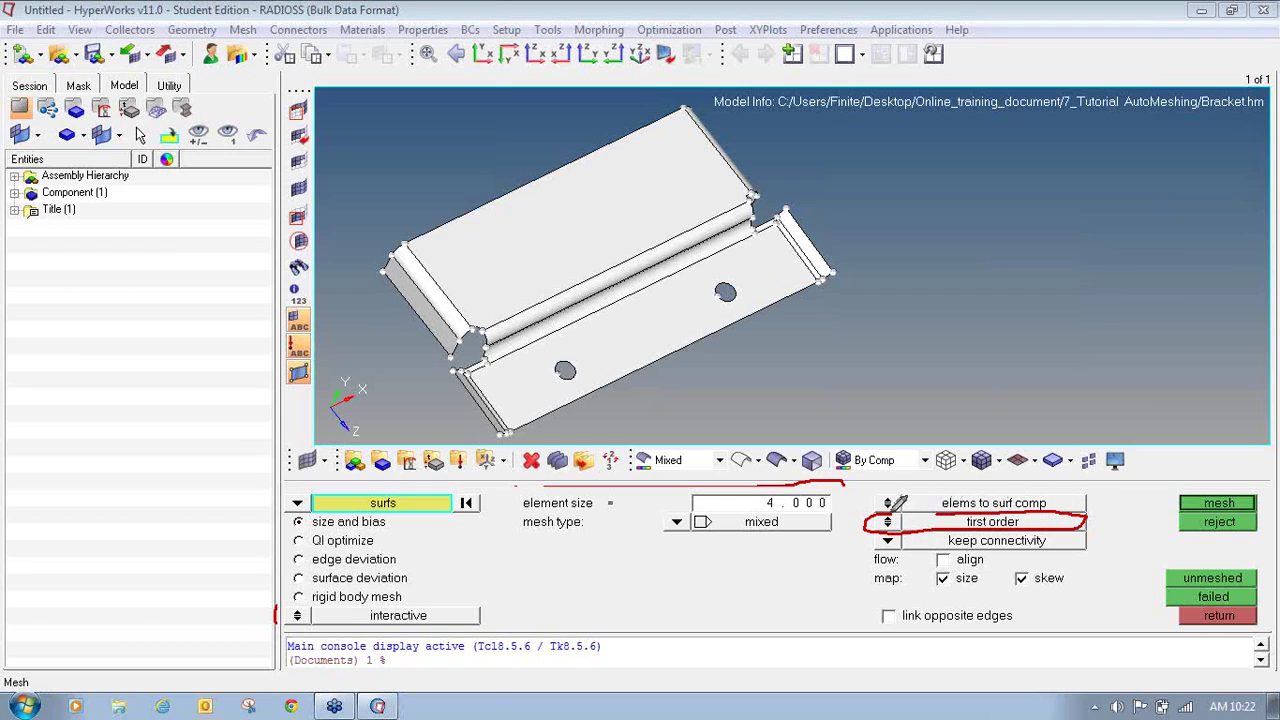
mouse_move(502, 562)
mouse_down()
mouse_move(535, 591)
mouse_move(533, 567)
mouse_move(505, 557)
mouse_move(564, 587)
mouse_move(598, 587)
mouse_move(598, 557)
mouse_move(561, 559)
mouse_up()
mouse_move(640, 558)
mouse_down()
mouse_move(622, 589)
mouse_move(664, 588)
mouse_move(641, 558)
mouse_up()
mouse_move(731, 556)
mouse_down()
mouse_move(763, 582)
mouse_move(731, 556)
mouse_up()
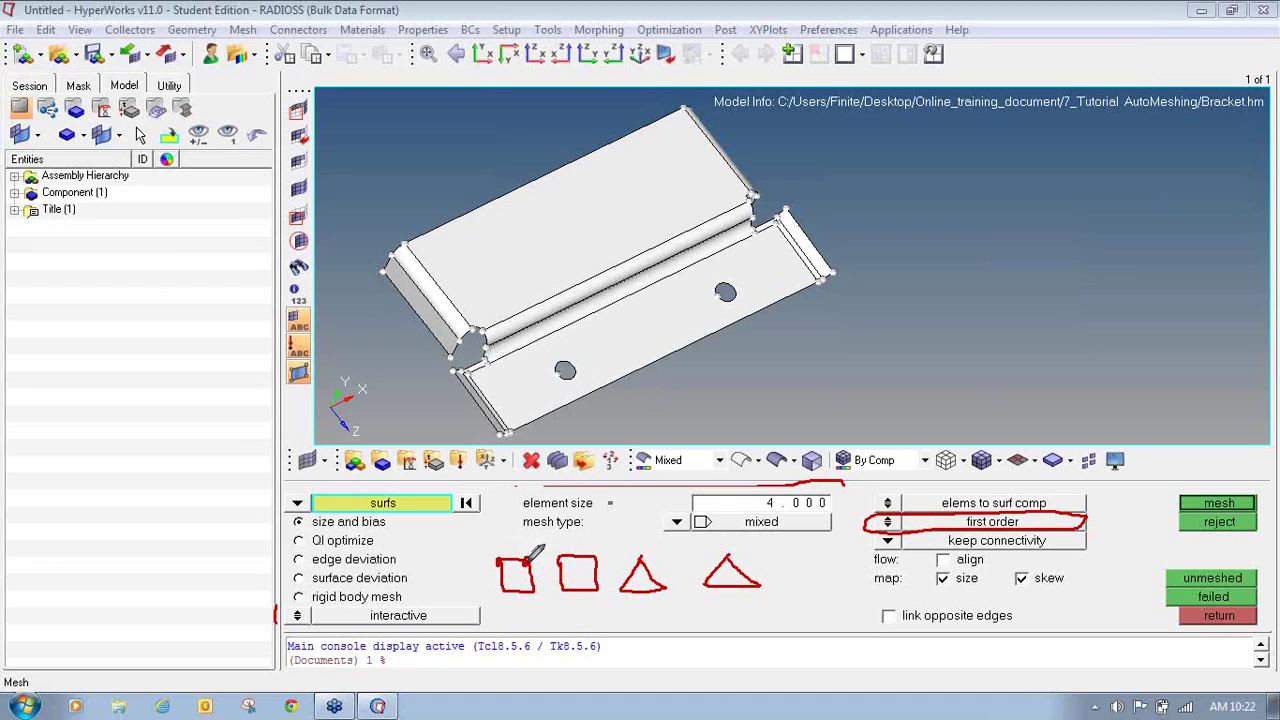
mouse_move(528, 562)
mouse_down()
mouse_move(533, 590)
mouse_move(503, 592)
mouse_move(500, 565)
mouse_move(509, 591)
mouse_up()
mouse_move(560, 557)
mouse_down()
mouse_move(597, 564)
mouse_move(598, 591)
mouse_move(558, 575)
mouse_move(564, 588)
mouse_up()
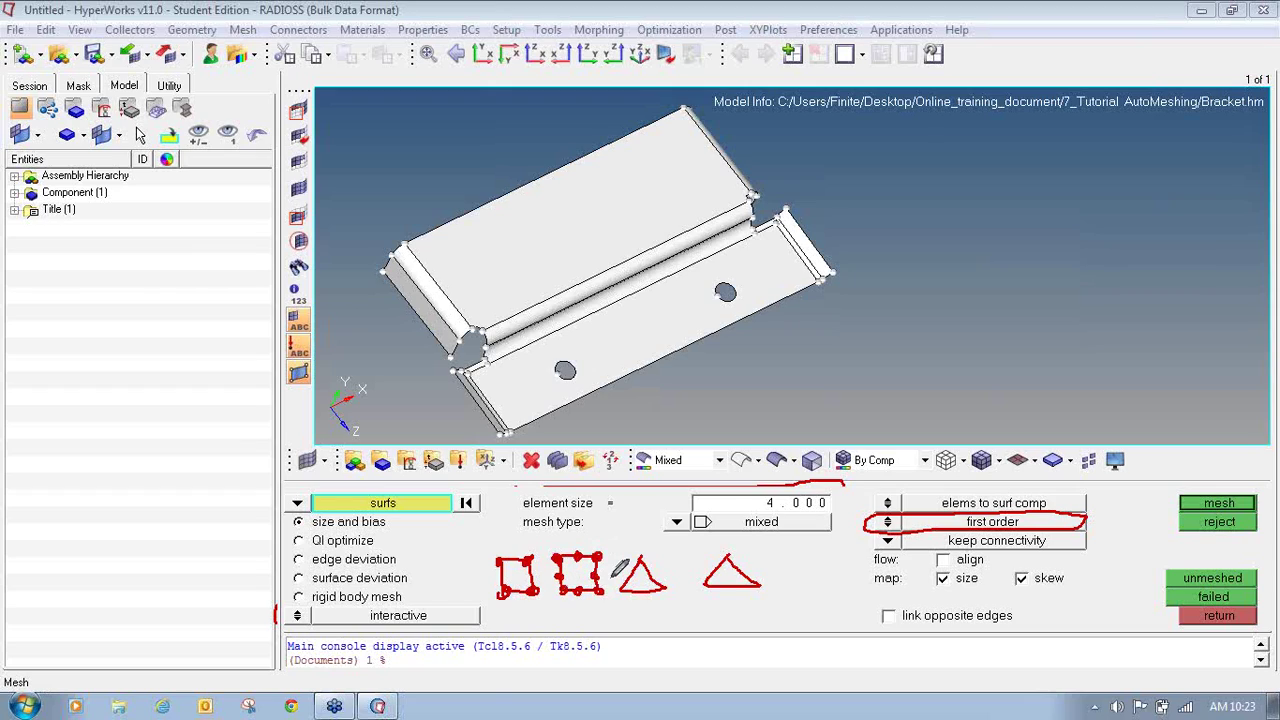
mouse_move(635, 558)
mouse_down()
mouse_move(620, 588)
mouse_move(664, 586)
mouse_move(646, 588)
mouse_move(638, 562)
mouse_up()
mouse_move(728, 560)
mouse_down()
mouse_move(708, 584)
mouse_move(722, 562)
mouse_move(722, 584)
mouse_up()
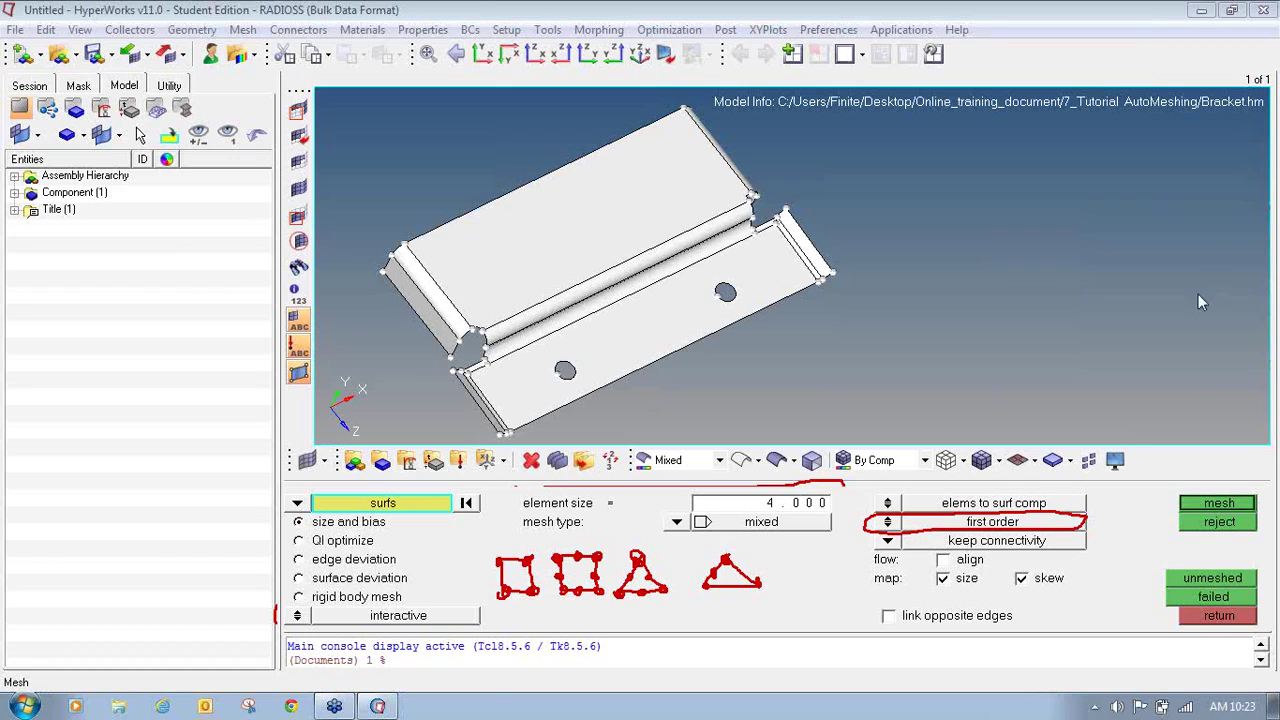
key(Escape)
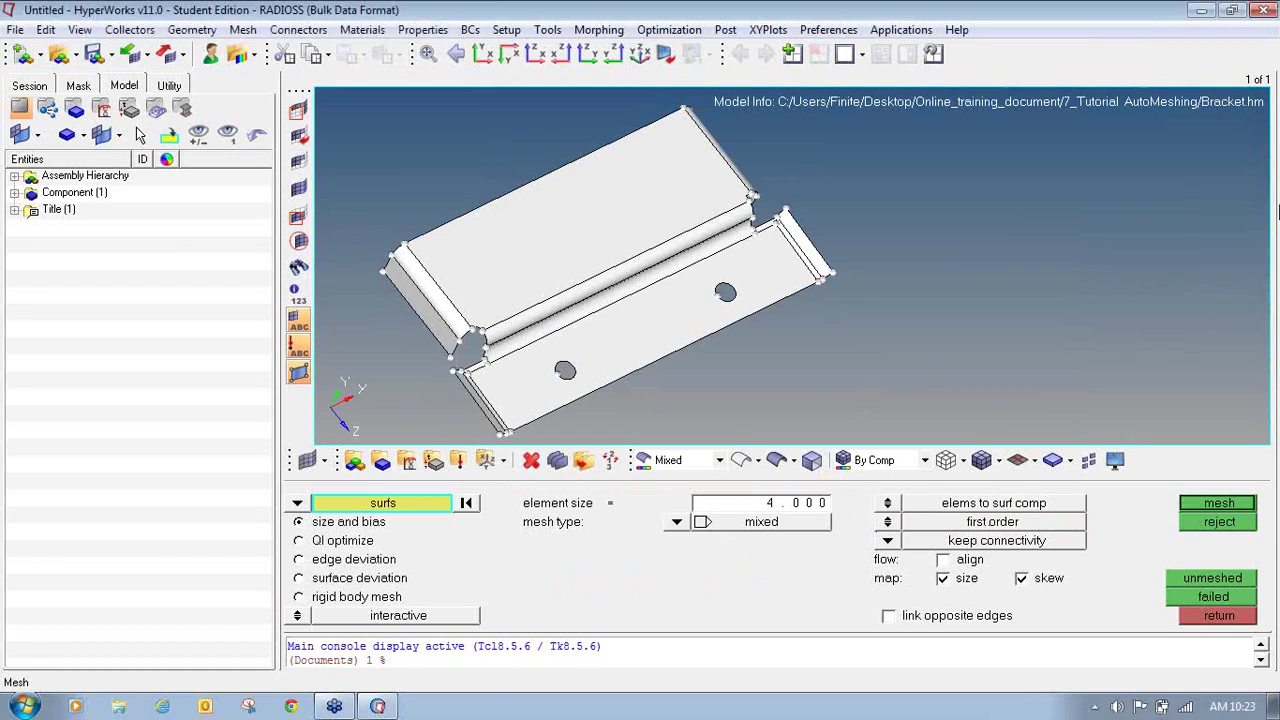
- Generate the interactive mesh on the selected surfaces with the keep connectivity option
click(887, 541)
click(874, 541)
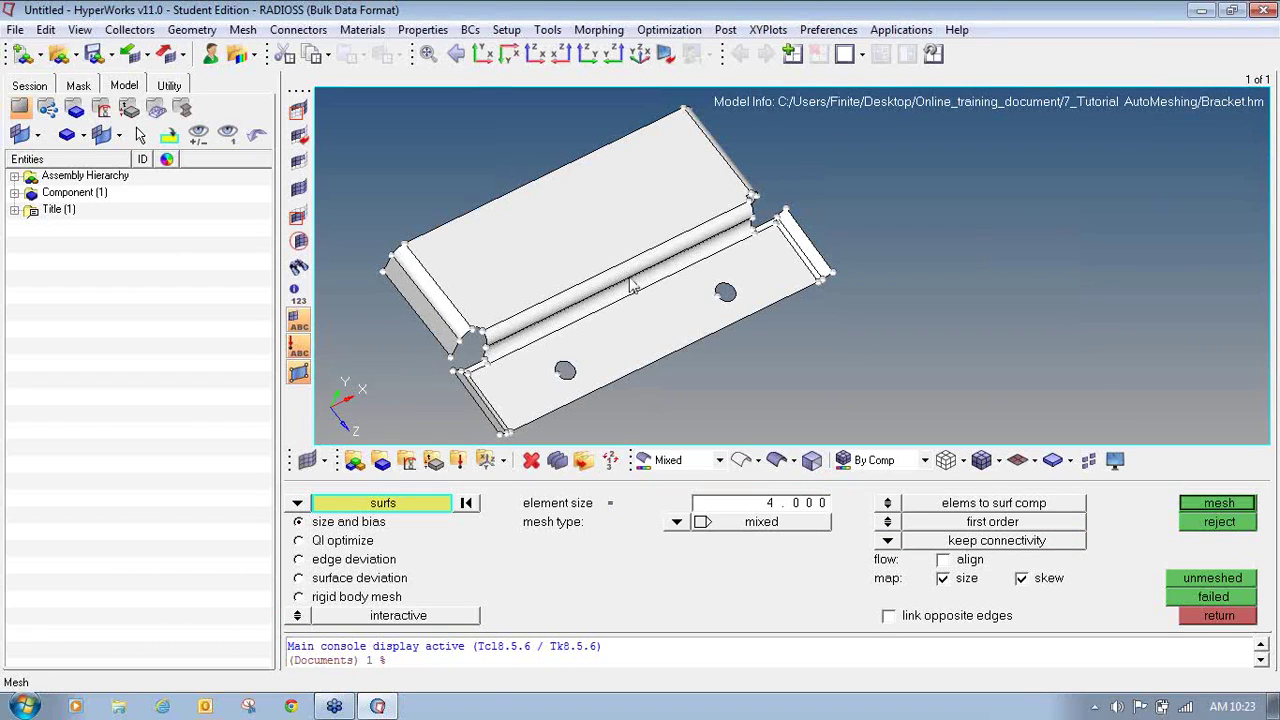
click(1230, 506)
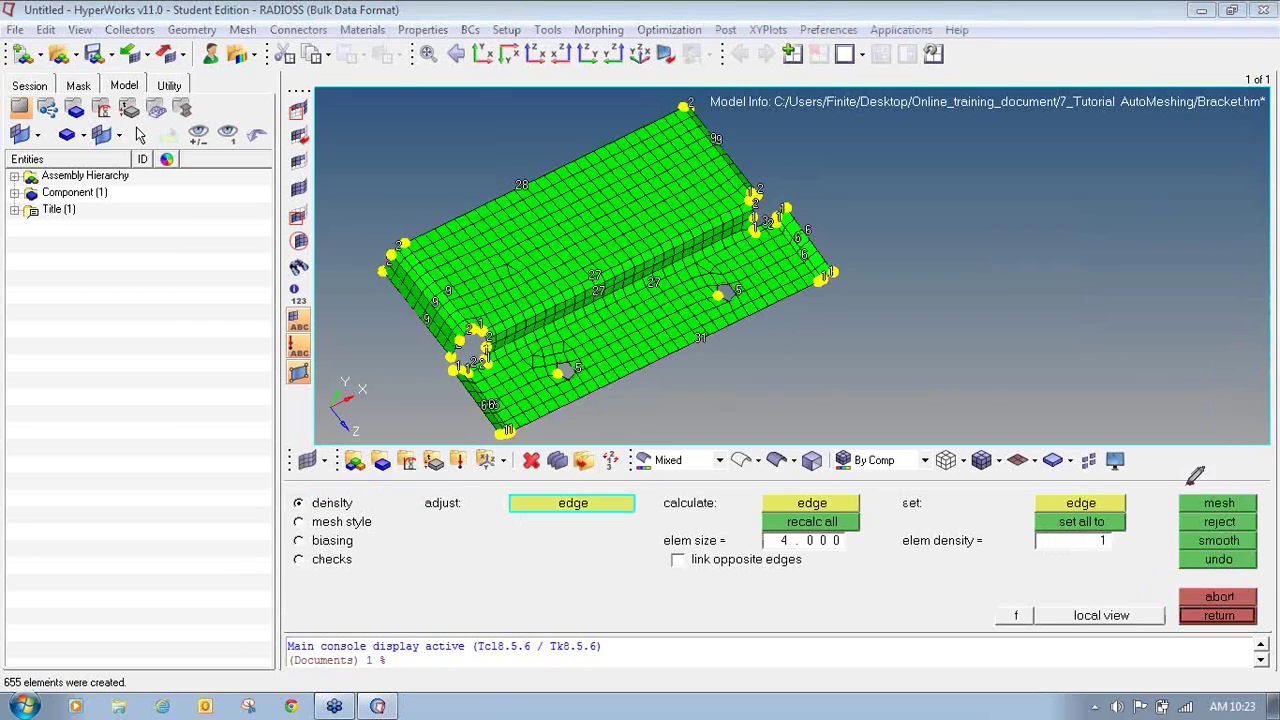
- Accept the interactive mesh on the bracket surfaces and return to the automesh settings
mouse_move(1196, 478)
mouse_down()
mouse_move(1212, 508)
mouse_move(1245, 480)
mouse_up()
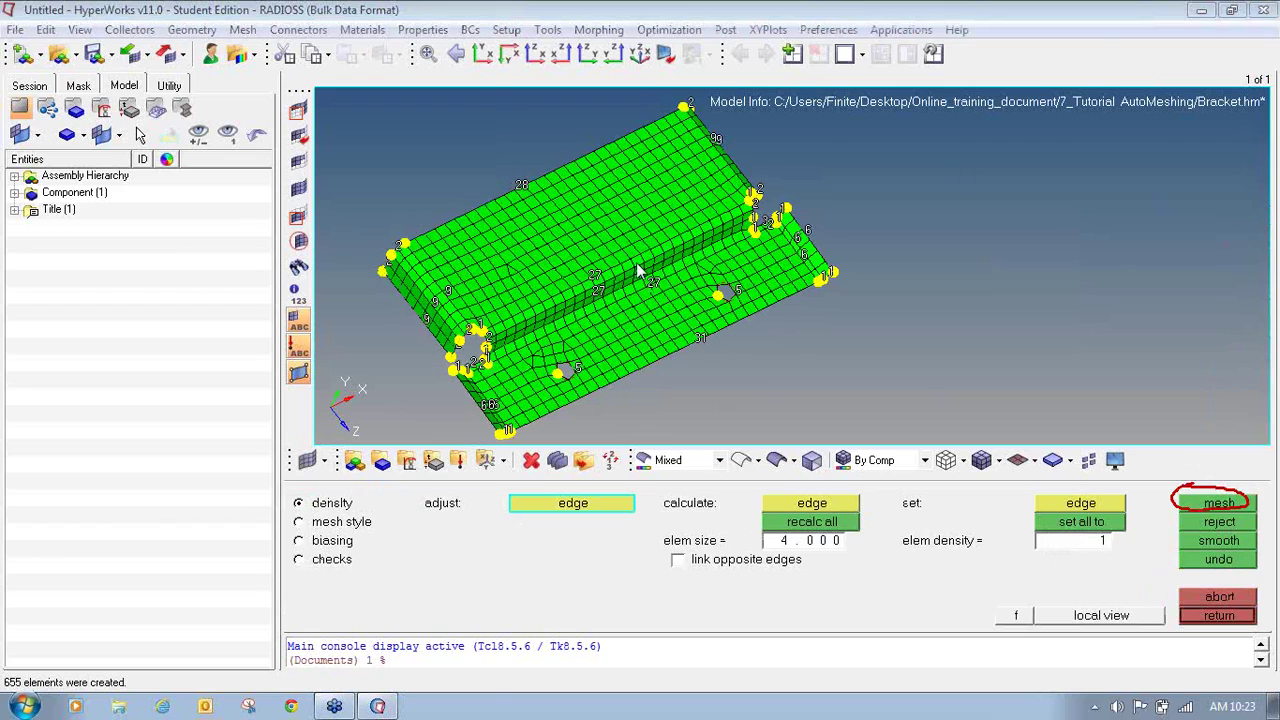
ctrl+drag(640, 270, 474, 279)
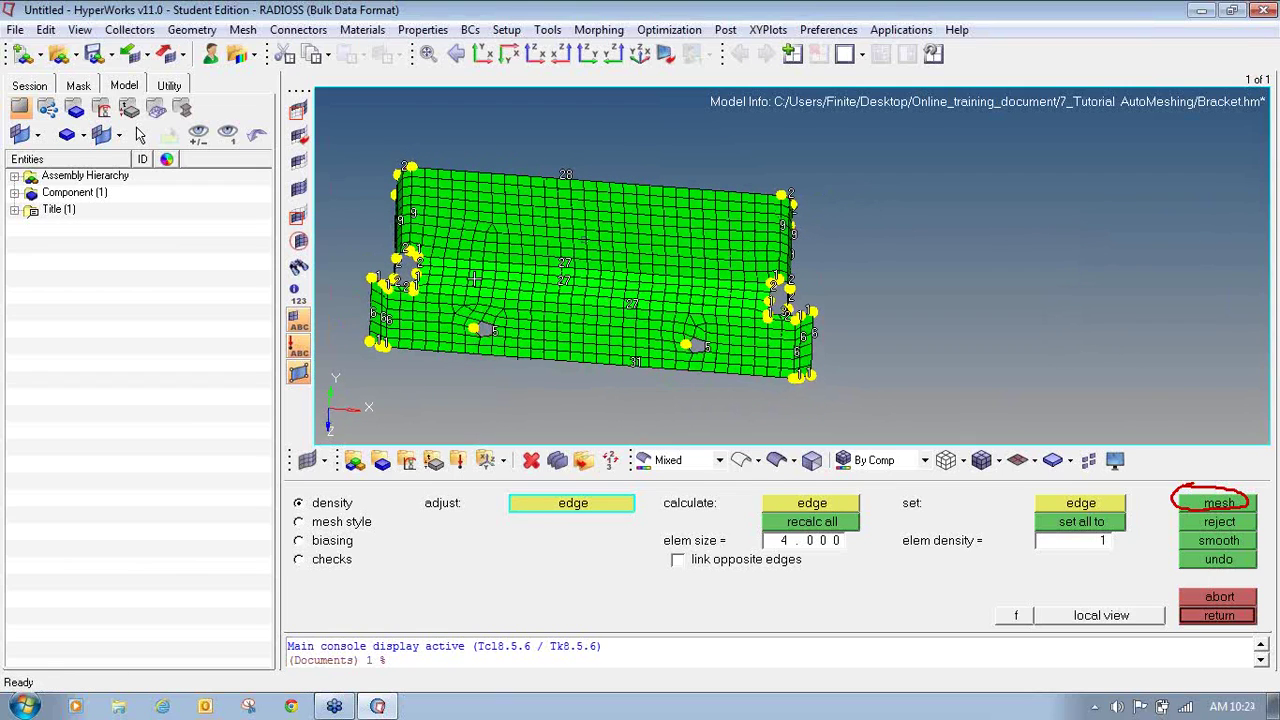
click(1214, 616)
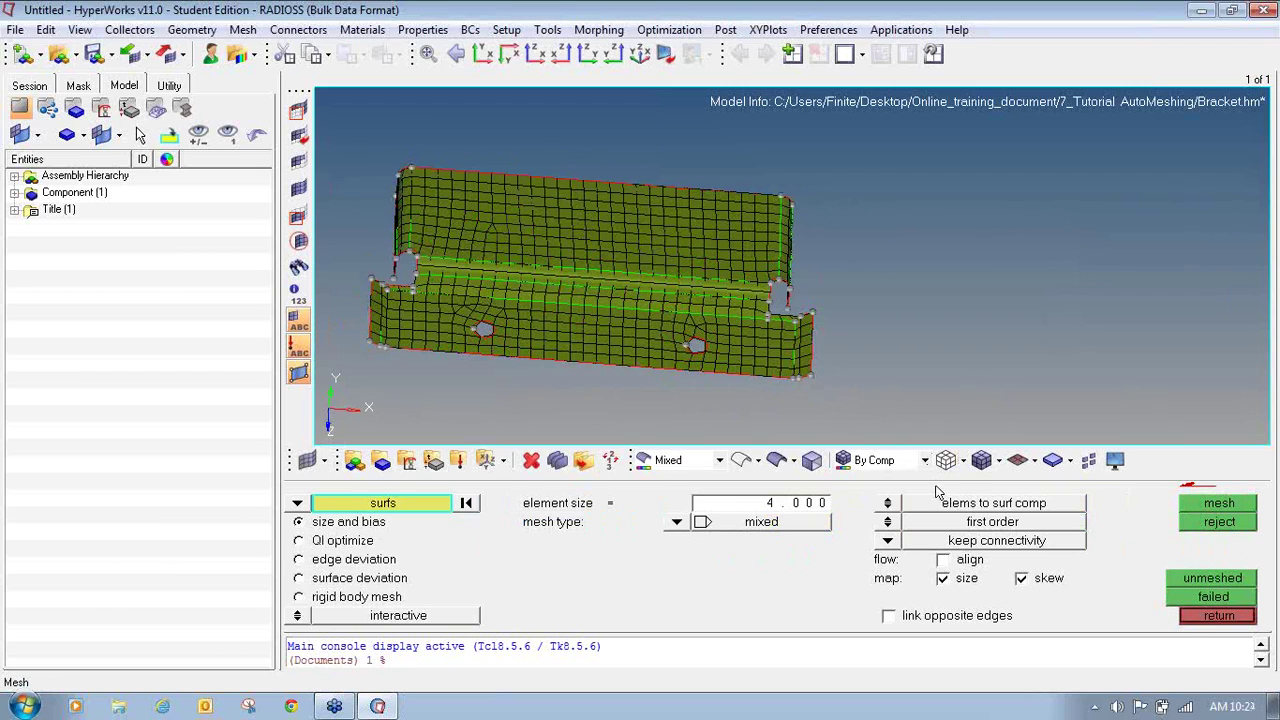
ctrl+drag(550, 309, 646, 312)
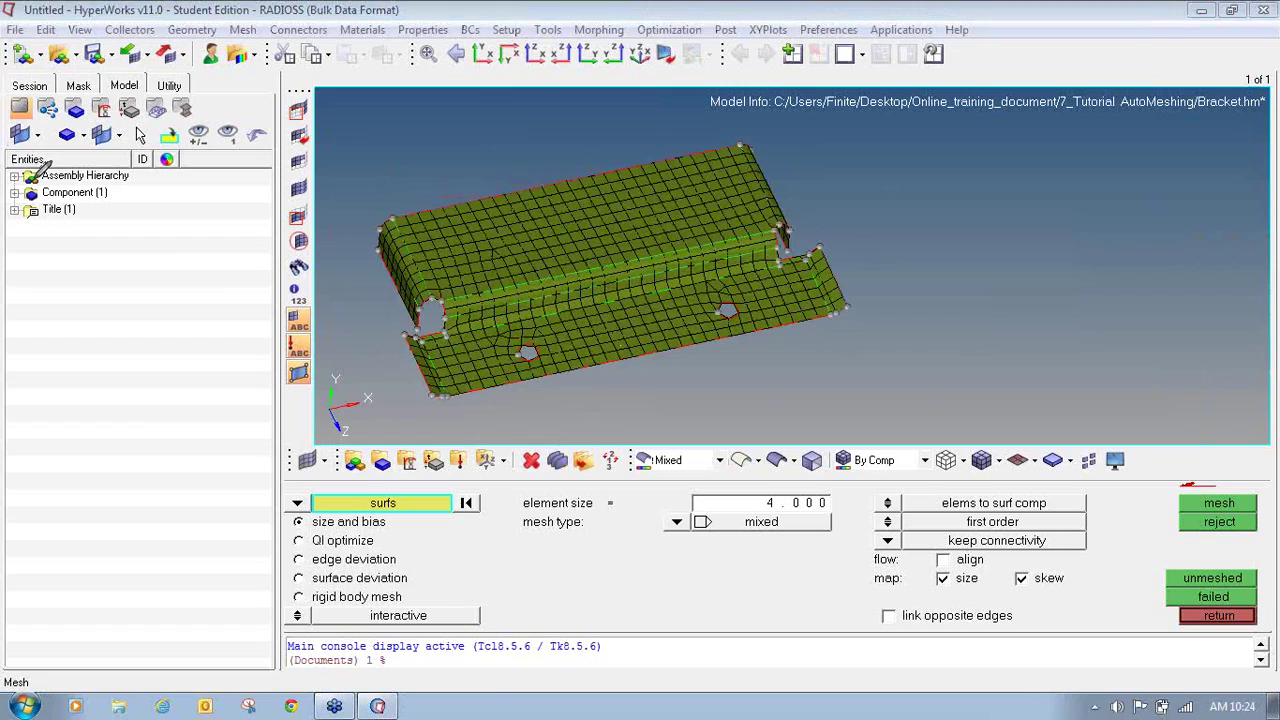
- Hide the geometry of the lvl0 component to examine its mesh alone, and show the geometry again
mouse_move(40, 178)
mouse_down()
mouse_move(6, 185)
mouse_move(96, 210)
mouse_move(136, 195)
mouse_move(85, 175)
mouse_move(10, 188)
mouse_up()
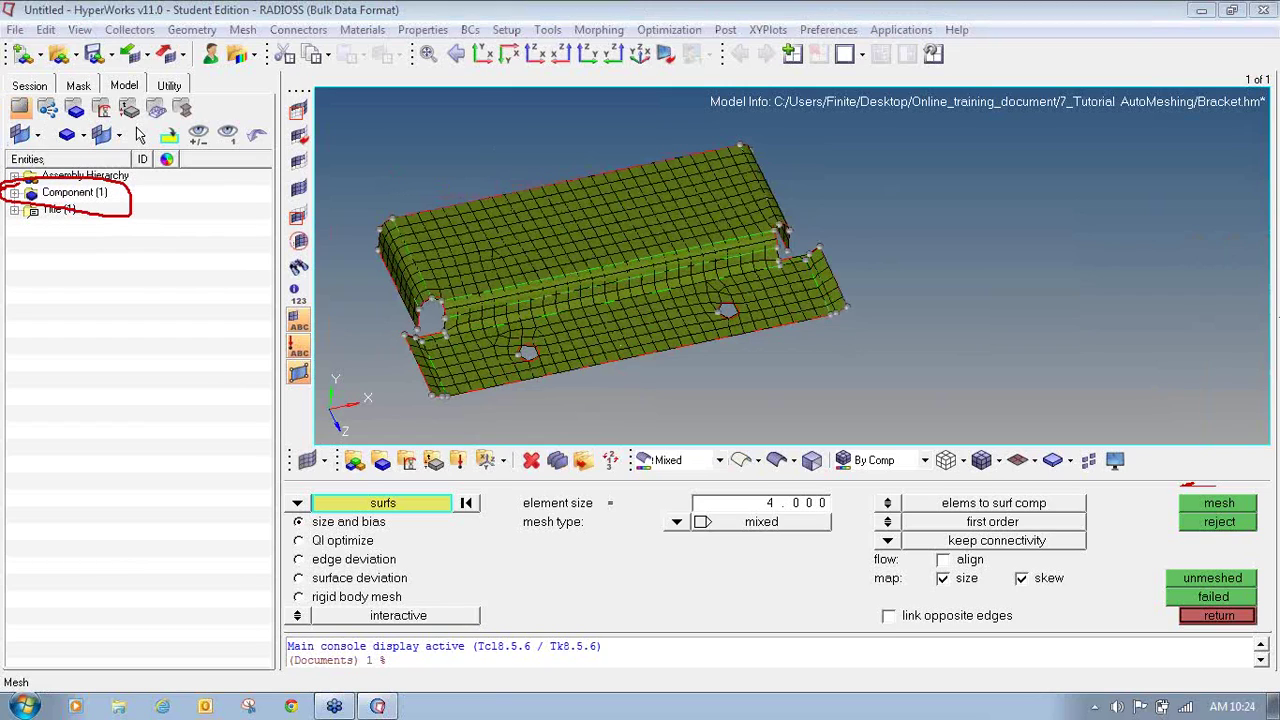
click(14, 192)
click(48, 209)
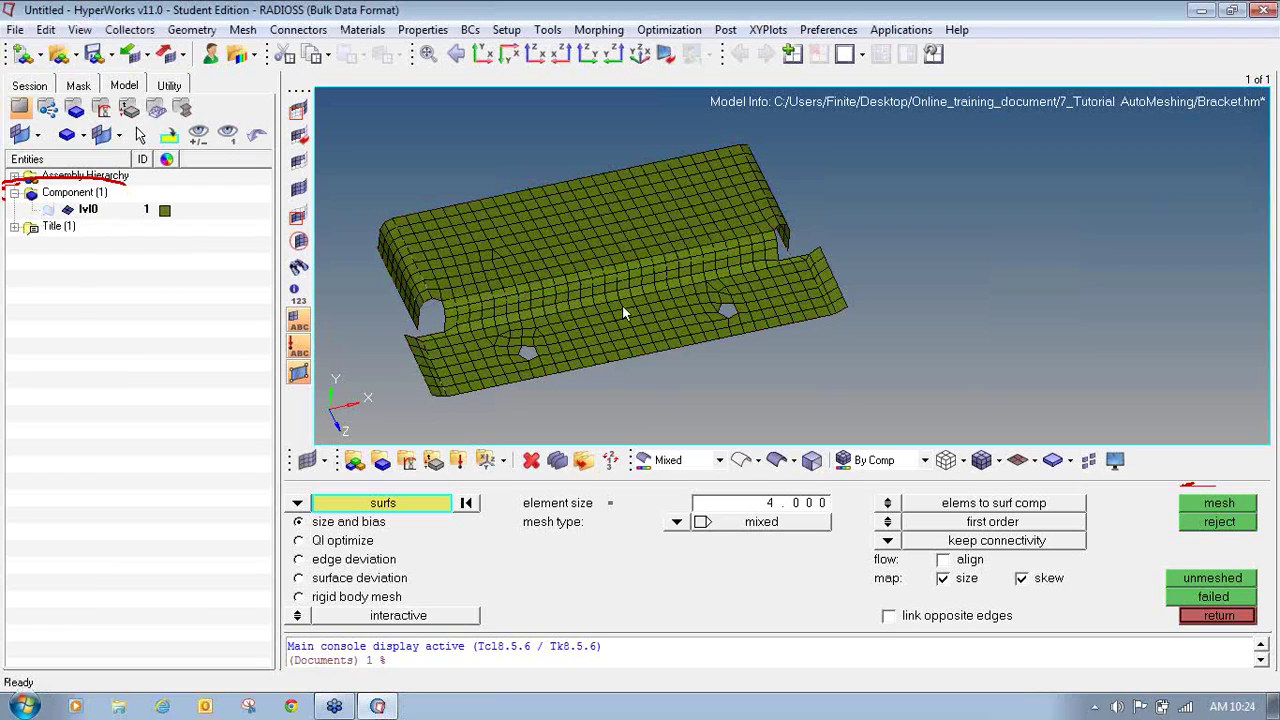
ctrl+drag(623, 308, 686, 288)
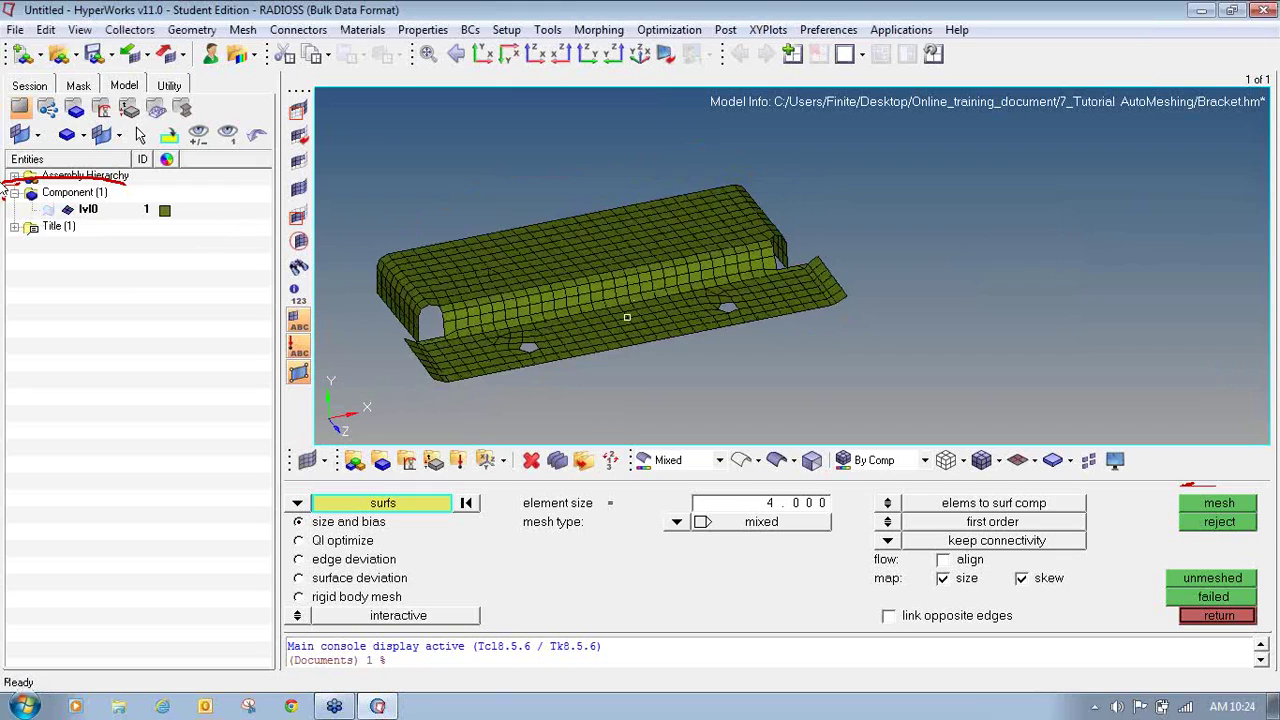
click(49, 209)
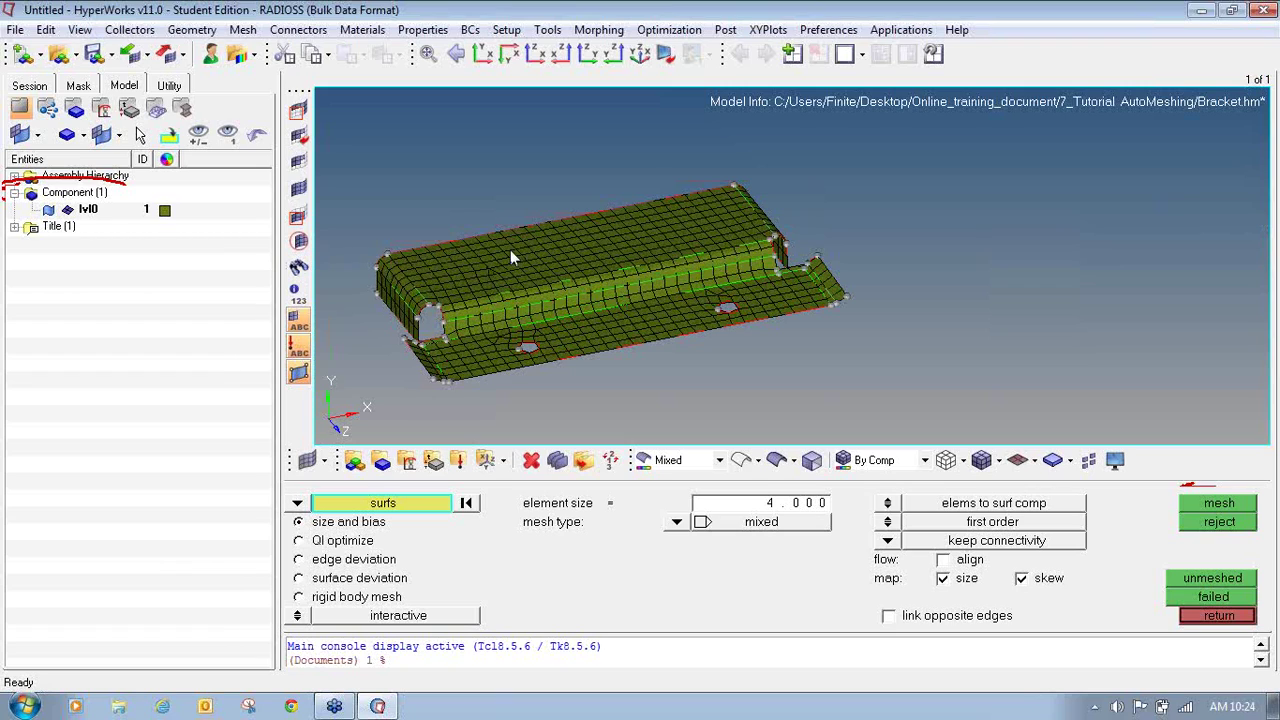
ctrl+drag(641, 271, 647, 281)
ctrl+right_drag(648, 284, 688, 278)
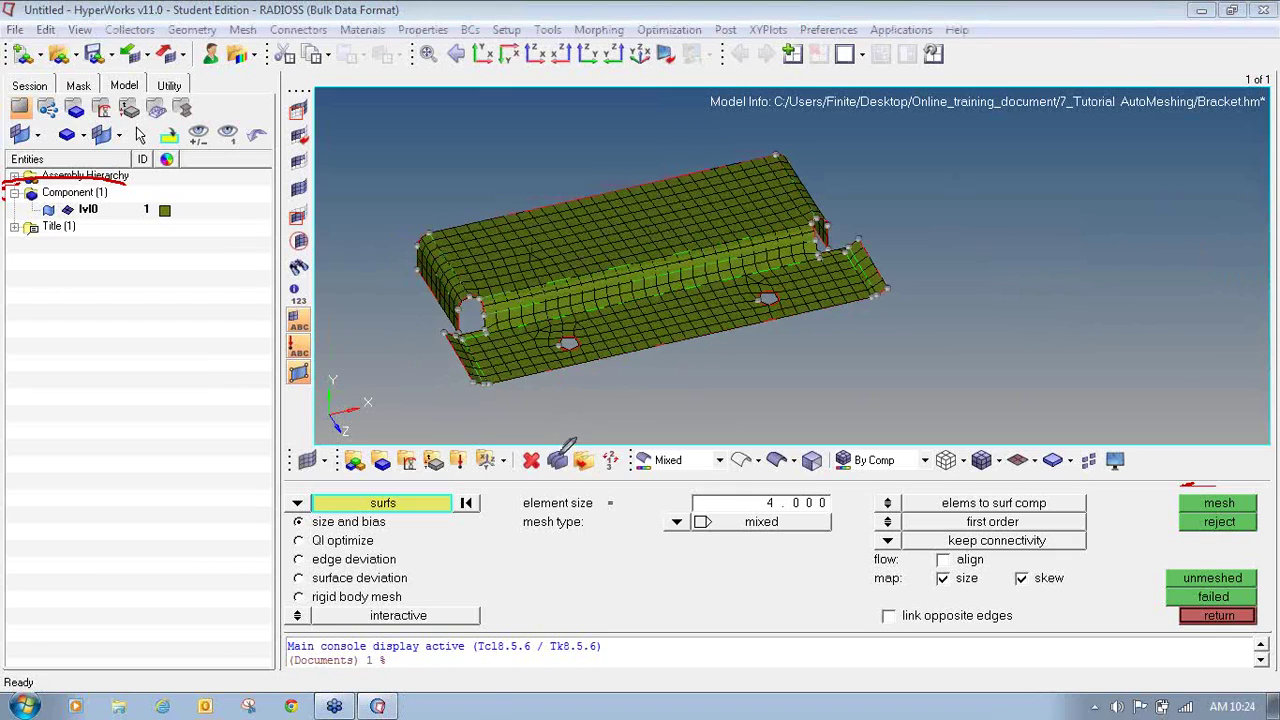
mouse_move(541, 445)
mouse_down()
mouse_move(520, 458)
mouse_move(541, 477)
mouse_move(536, 448)
mouse_up()
mouse_move(962, 230)
mouse_down()
mouse_move(960, 200)
mouse_move(954, 222)
mouse_move(999, 204)
mouse_move(1019, 181)
mouse_move(1031, 210)
mouse_move(1066, 206)
mouse_up()
drag(952, 276, 1142, 212)
key(Escape)
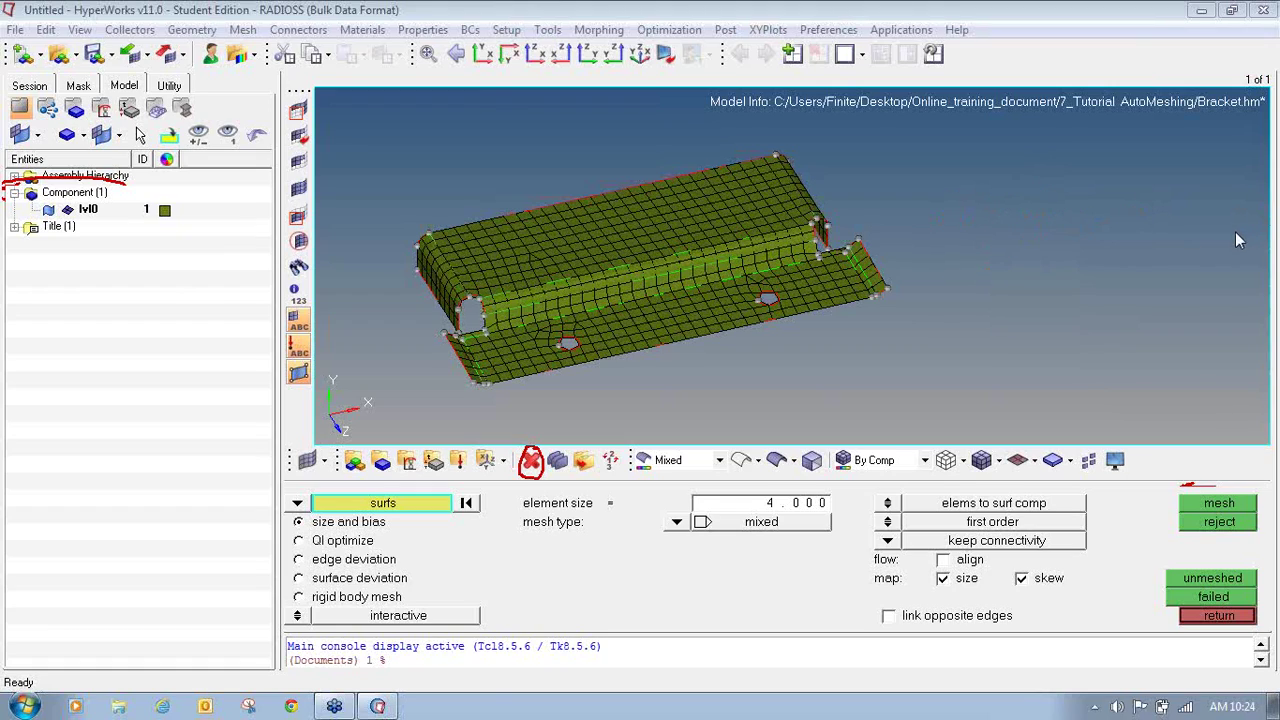
- Delete all elements of the bracket mesh while keeping the surfaces
click(531, 459)
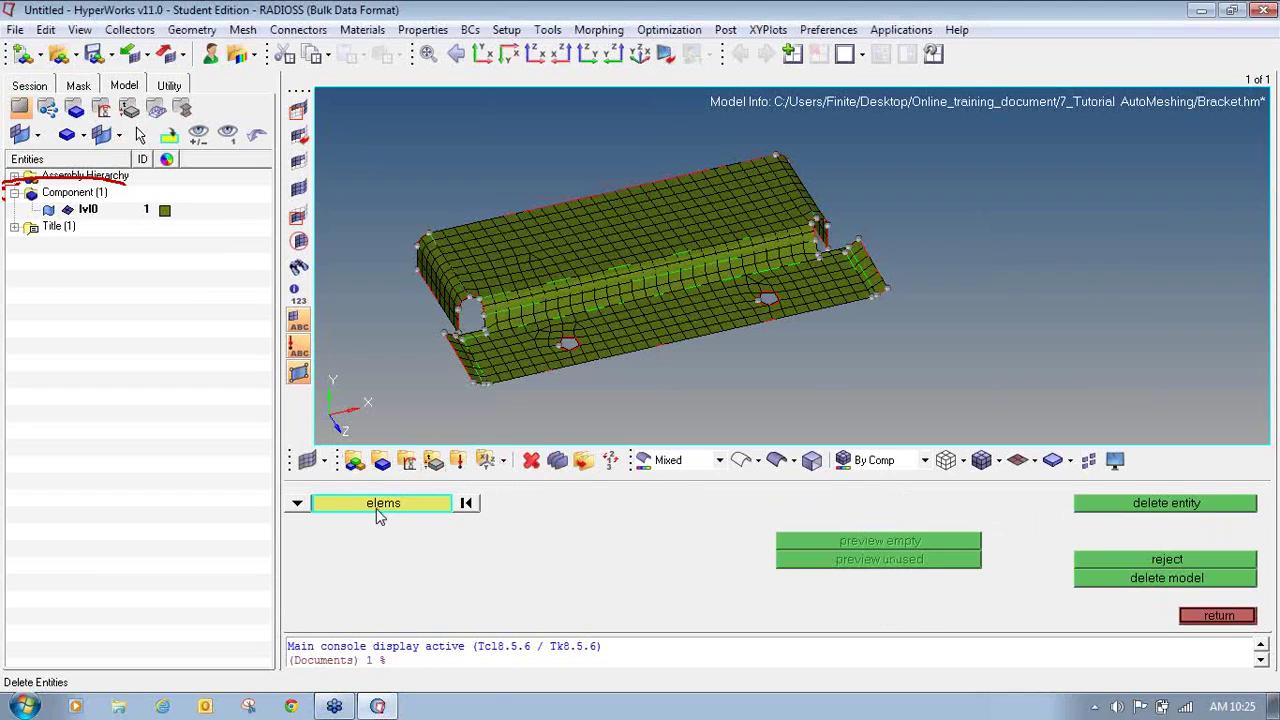
click(298, 504)
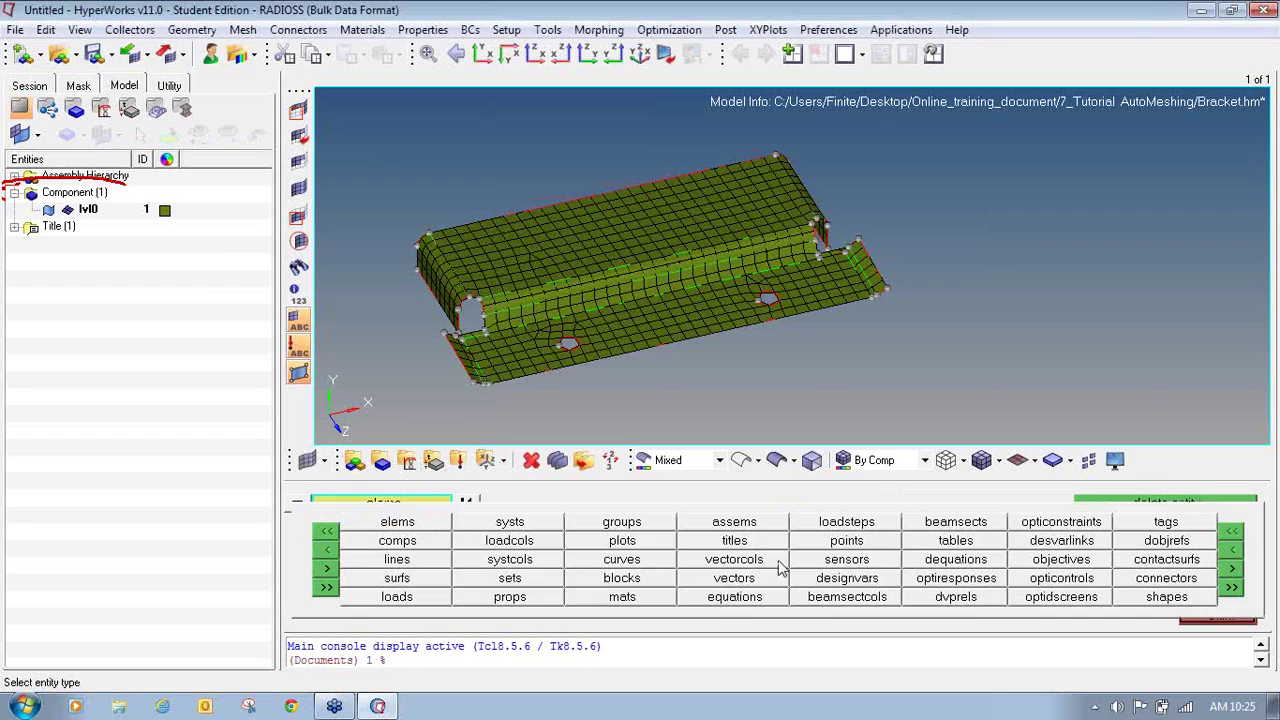
click(424, 524)
click(405, 508)
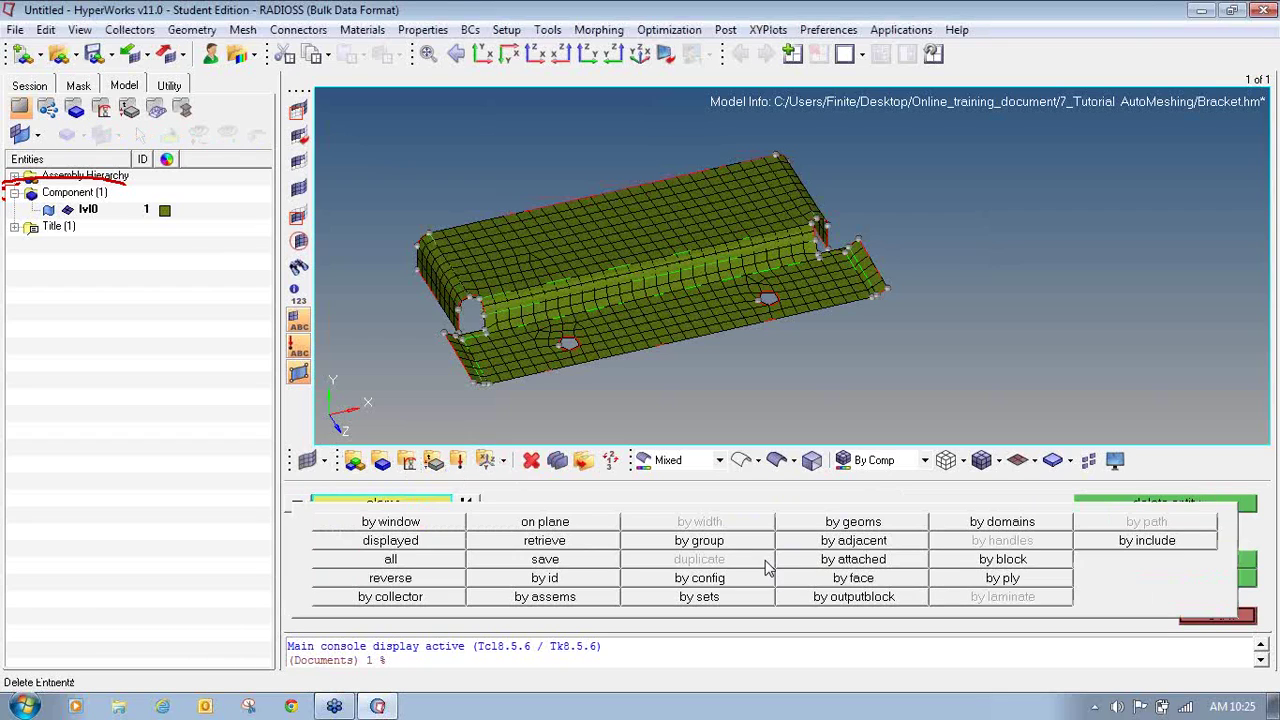
click(441, 562)
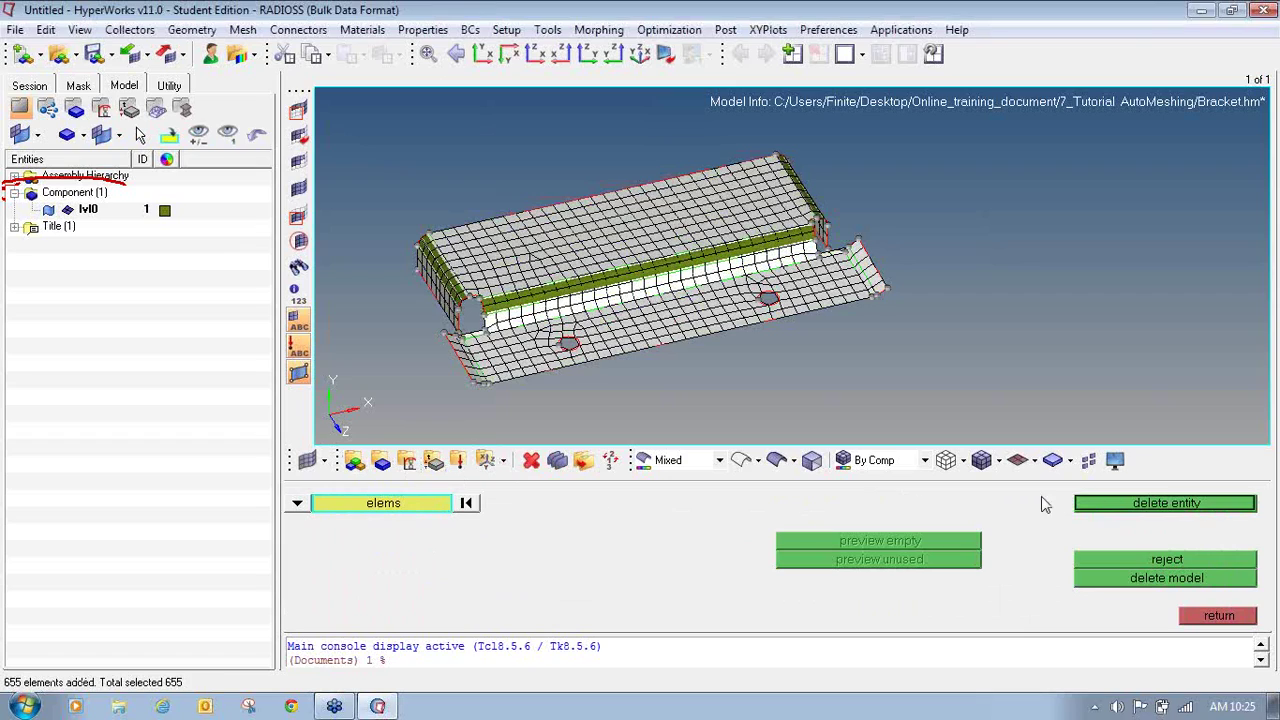
click(1157, 509)
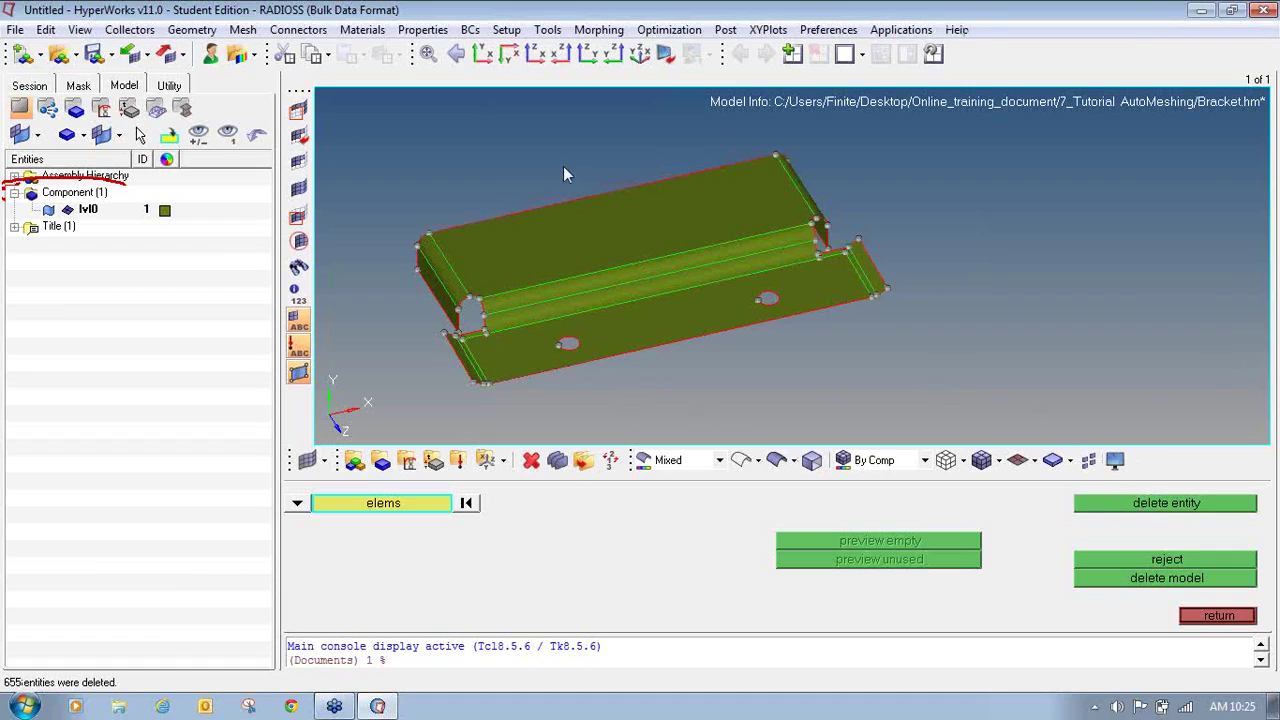
click(1218, 620)
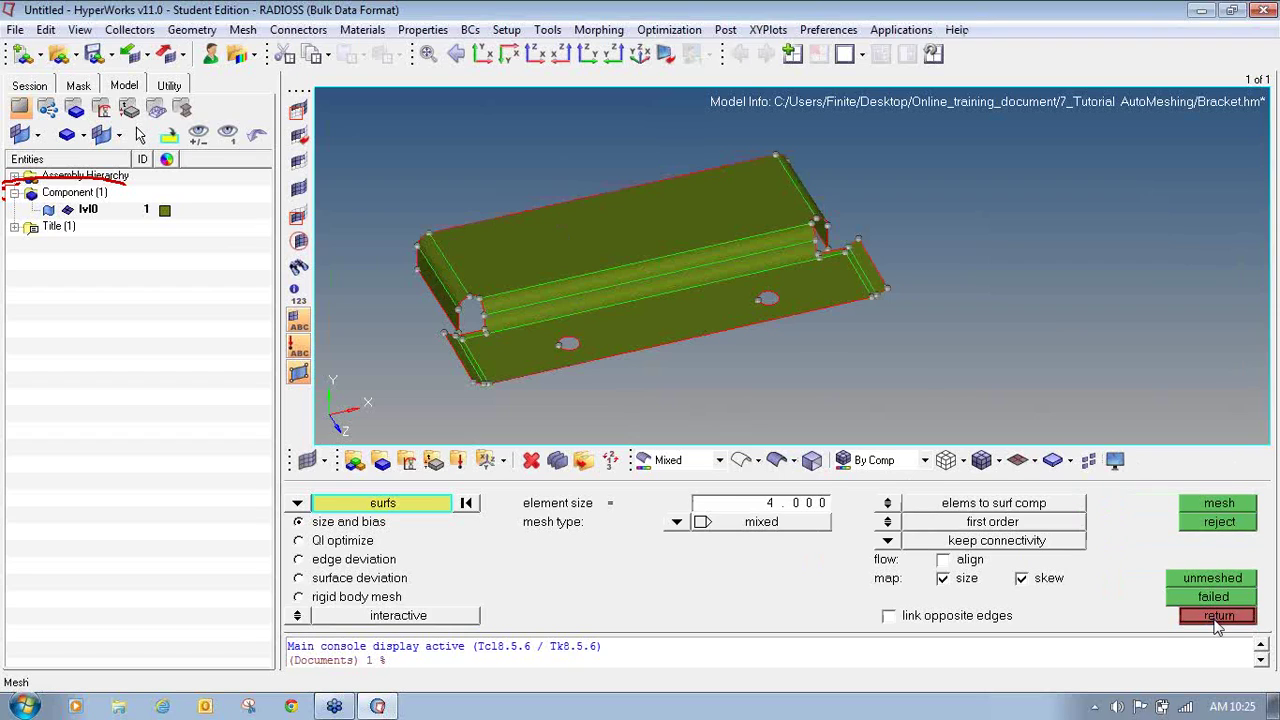
- Restart the 2D automesh and generate an interactive mesh on only the bracket's large upper surface
click(1212, 620)
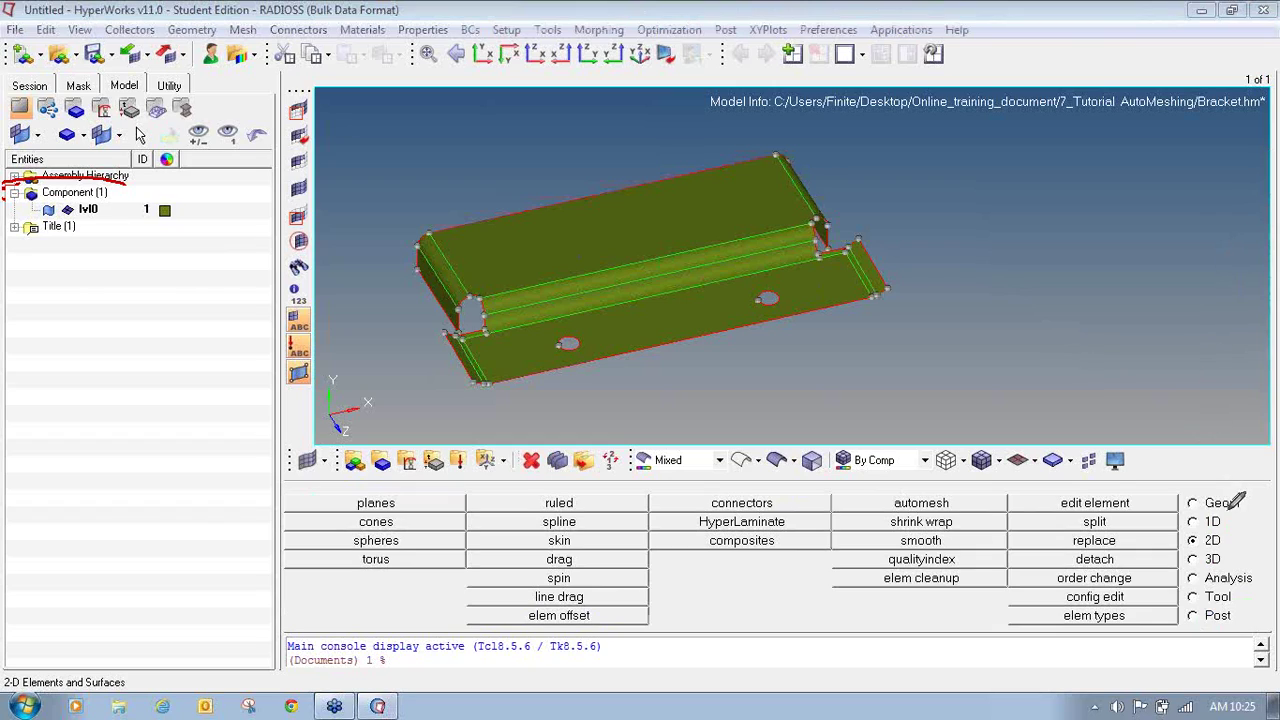
mouse_move(1216, 531)
mouse_down()
mouse_move(1177, 547)
mouse_move(1222, 533)
mouse_up()
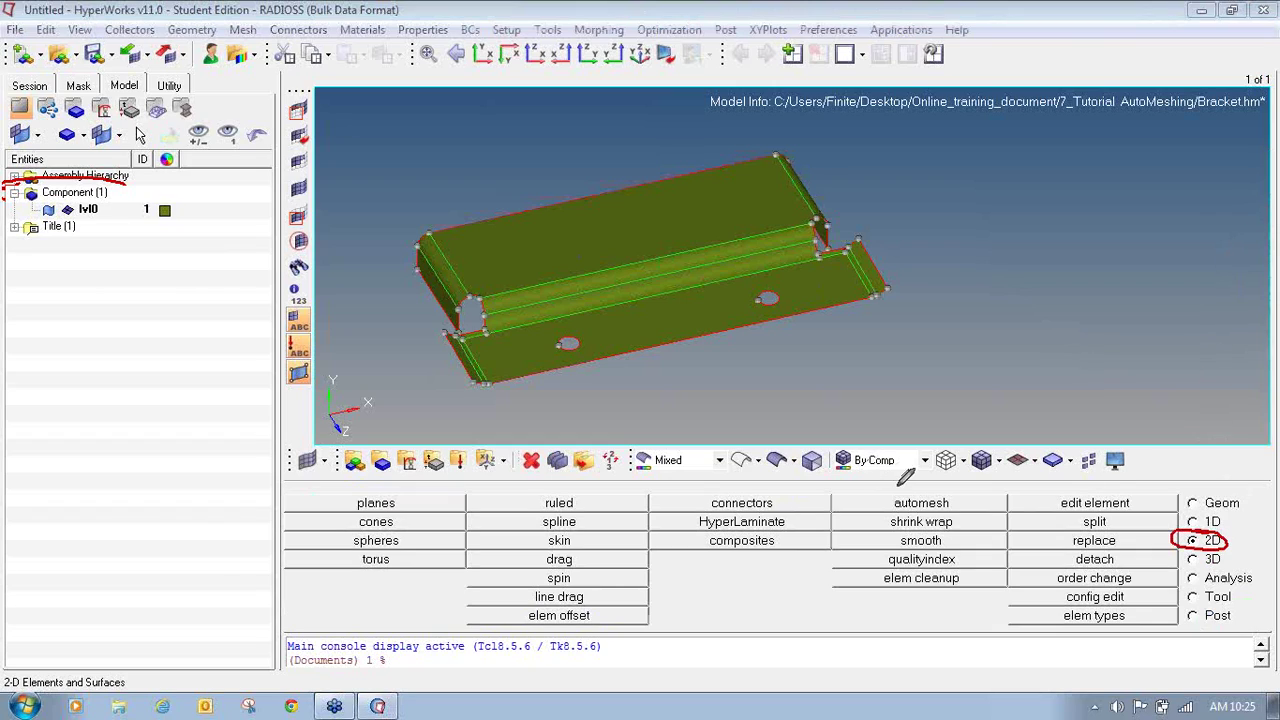
mouse_move(903, 477)
mouse_down()
mouse_move(872, 497)
mouse_move(965, 492)
mouse_move(898, 478)
mouse_up()
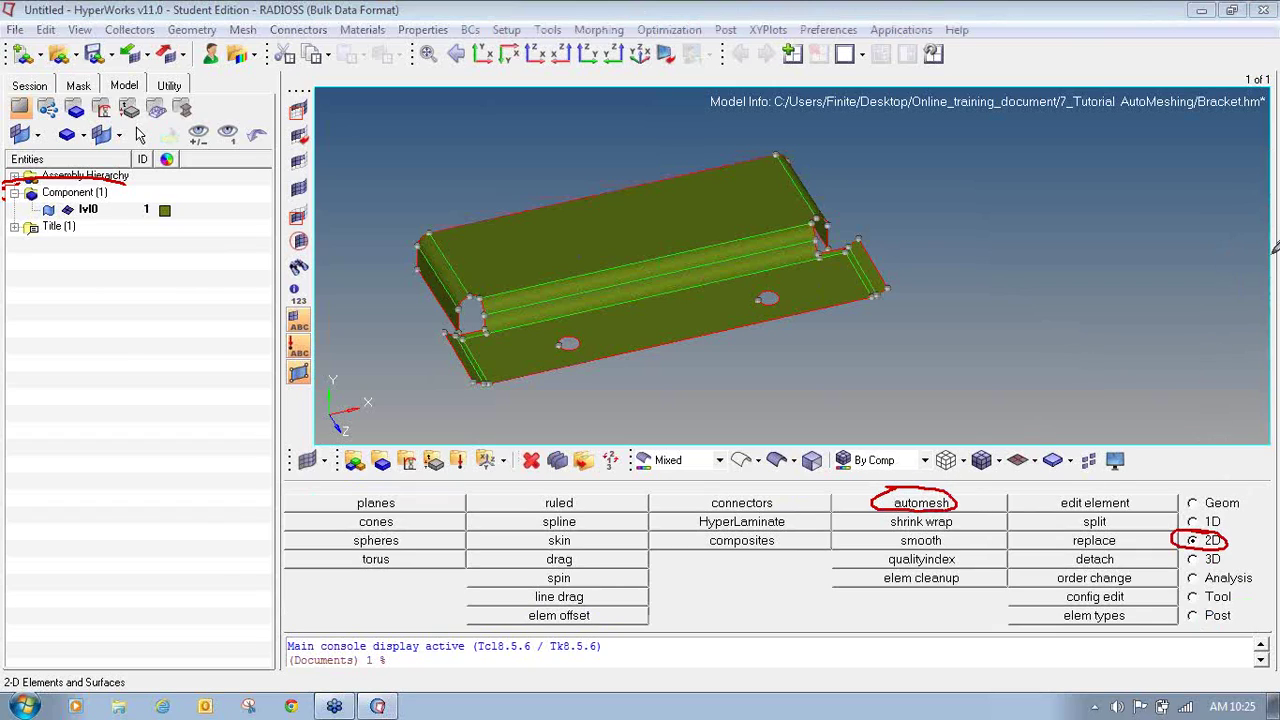
click(952, 503)
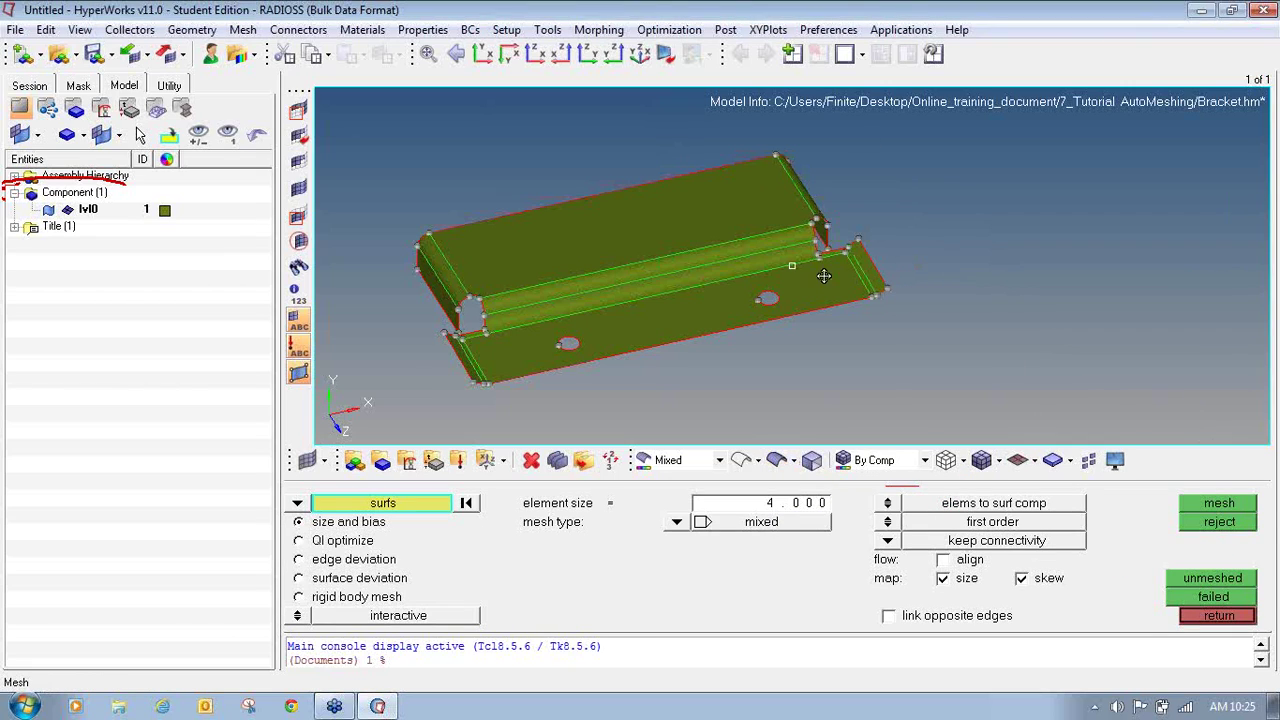
ctrl+drag(812, 299, 779, 292)
ctrl+drag(725, 368, 745, 337)
click(385, 505)
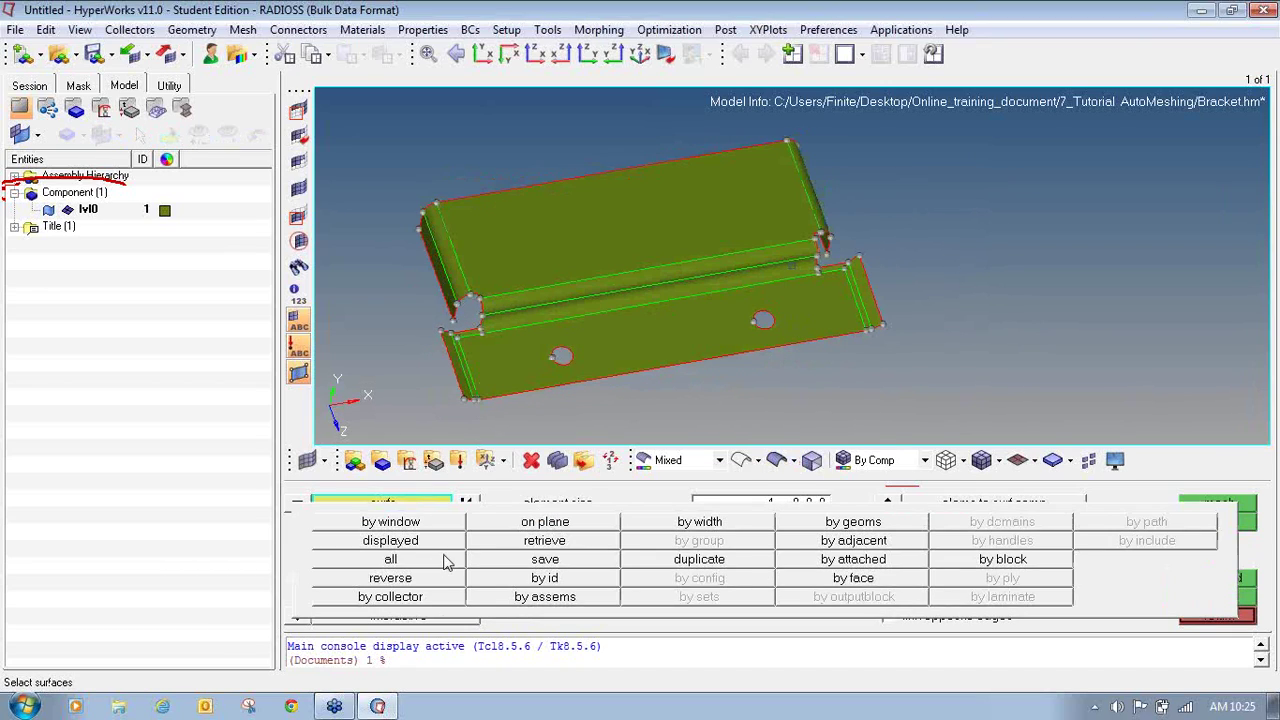
click(600, 219)
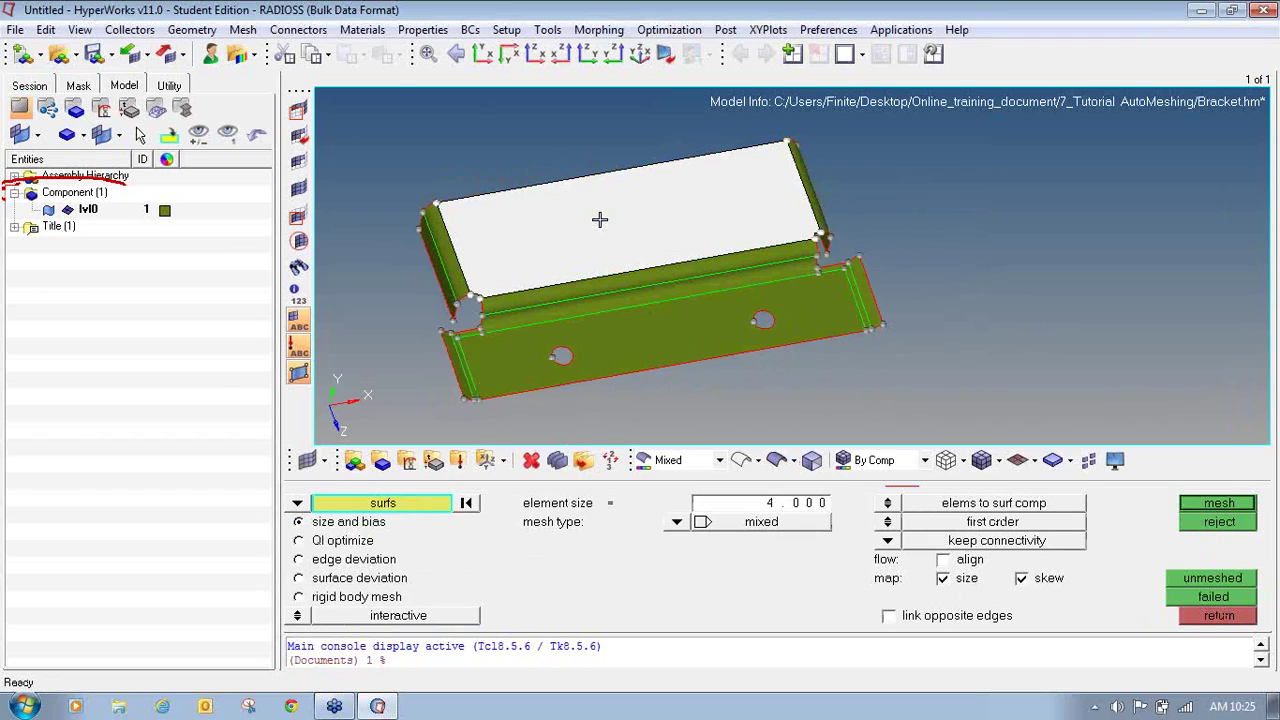
click(1237, 509)
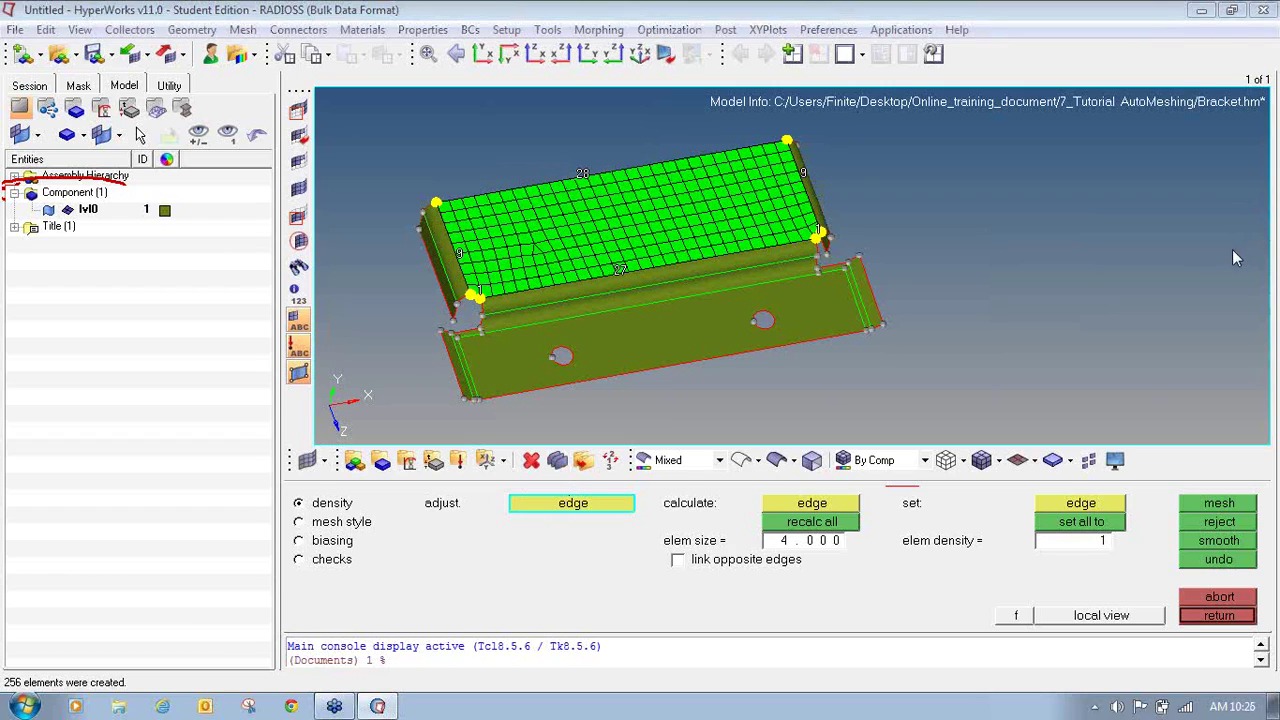
mouse_move(424, 482)
mouse_down()
mouse_move(402, 506)
mouse_move(402, 554)
mouse_move(422, 578)
mouse_move(639, 571)
mouse_move(646, 488)
mouse_move(430, 467)
mouse_up()
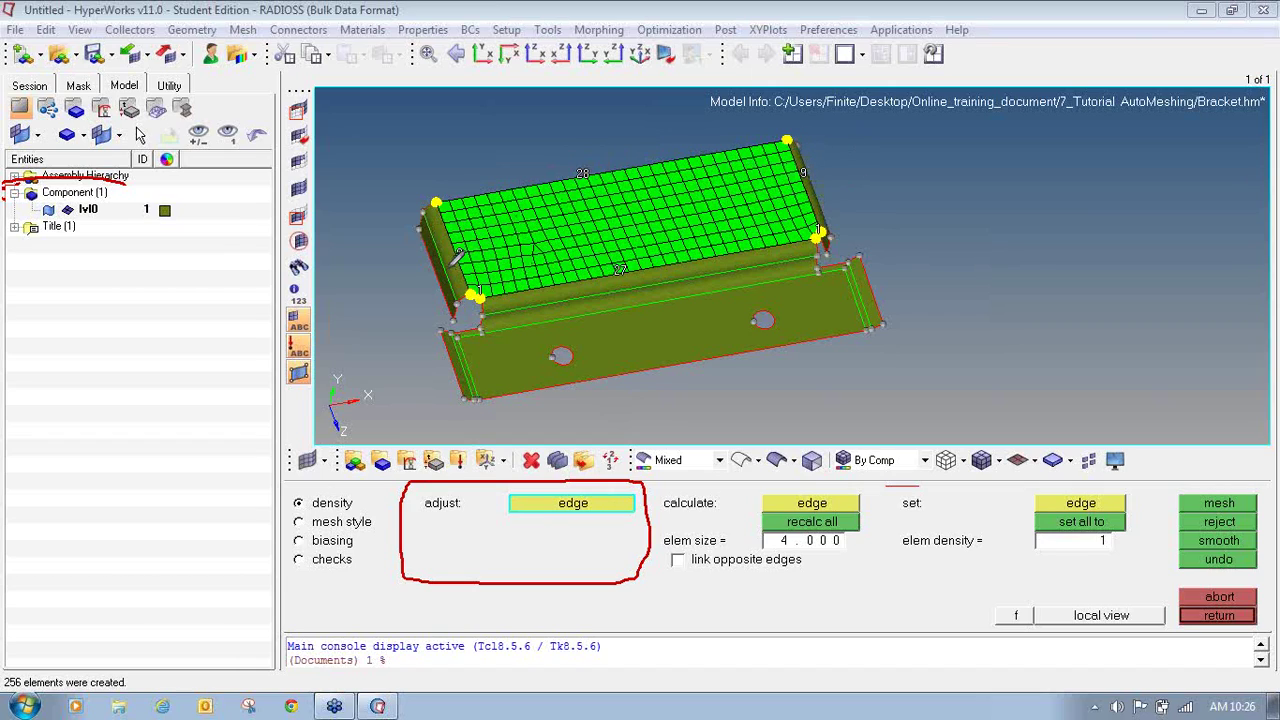
mouse_move(658, 484)
mouse_down()
mouse_move(655, 578)
mouse_move(854, 580)
mouse_move(878, 545)
mouse_move(873, 486)
mouse_up()
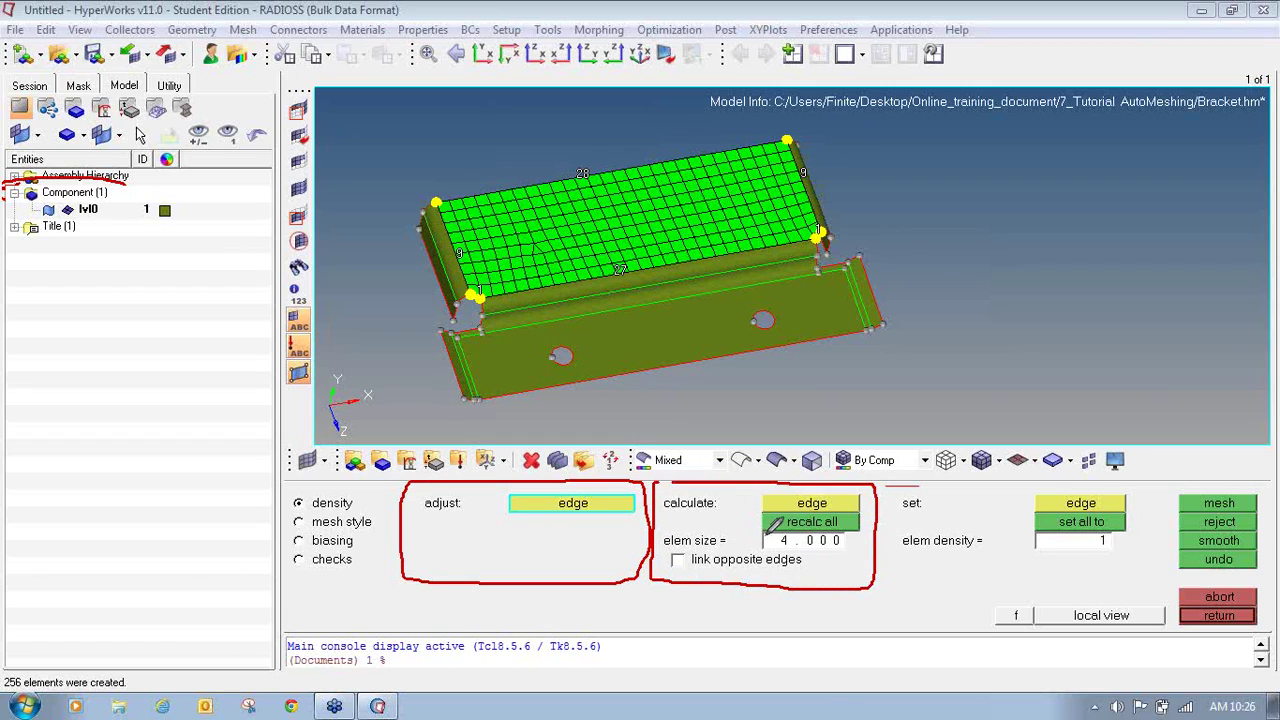
mouse_move(933, 479)
mouse_down()
mouse_move(884, 500)
mouse_move(894, 559)
mouse_move(1097, 566)
mouse_move(1150, 539)
mouse_move(1148, 482)
mouse_move(1078, 473)
mouse_move(895, 494)
mouse_up()
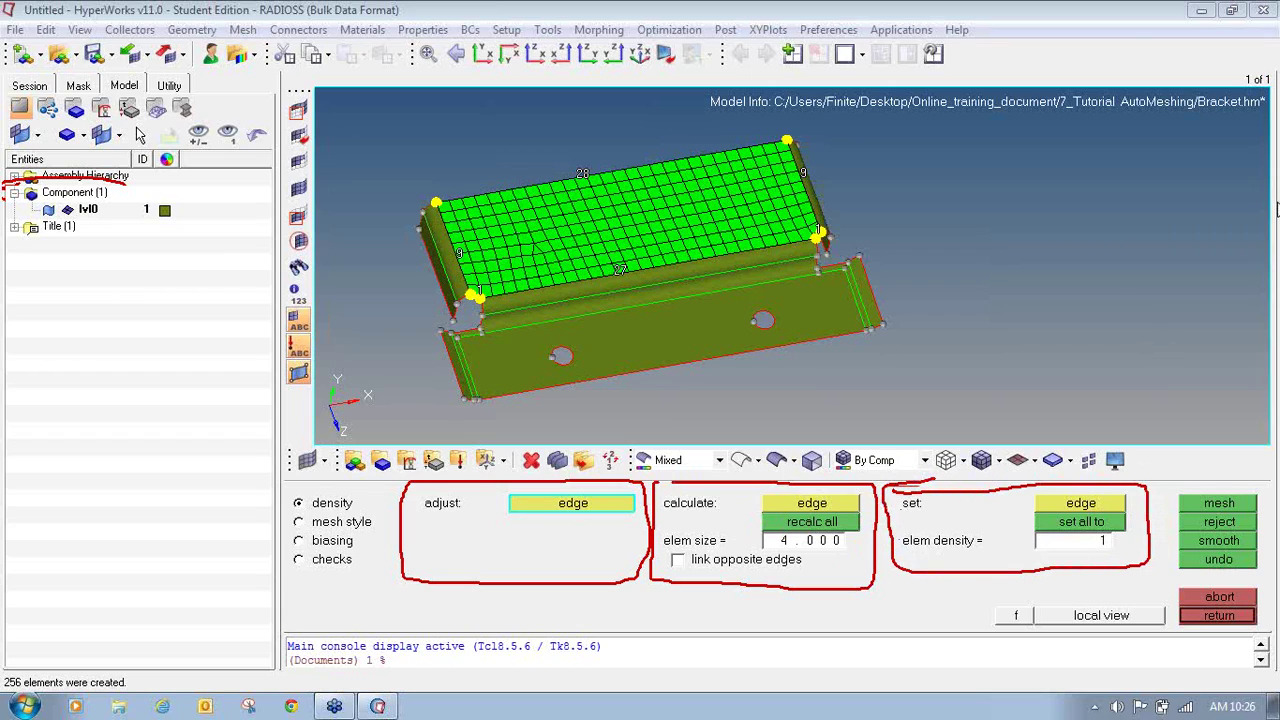
- Raise the element density of the upper surface's front long edge to 34
click(568, 510)
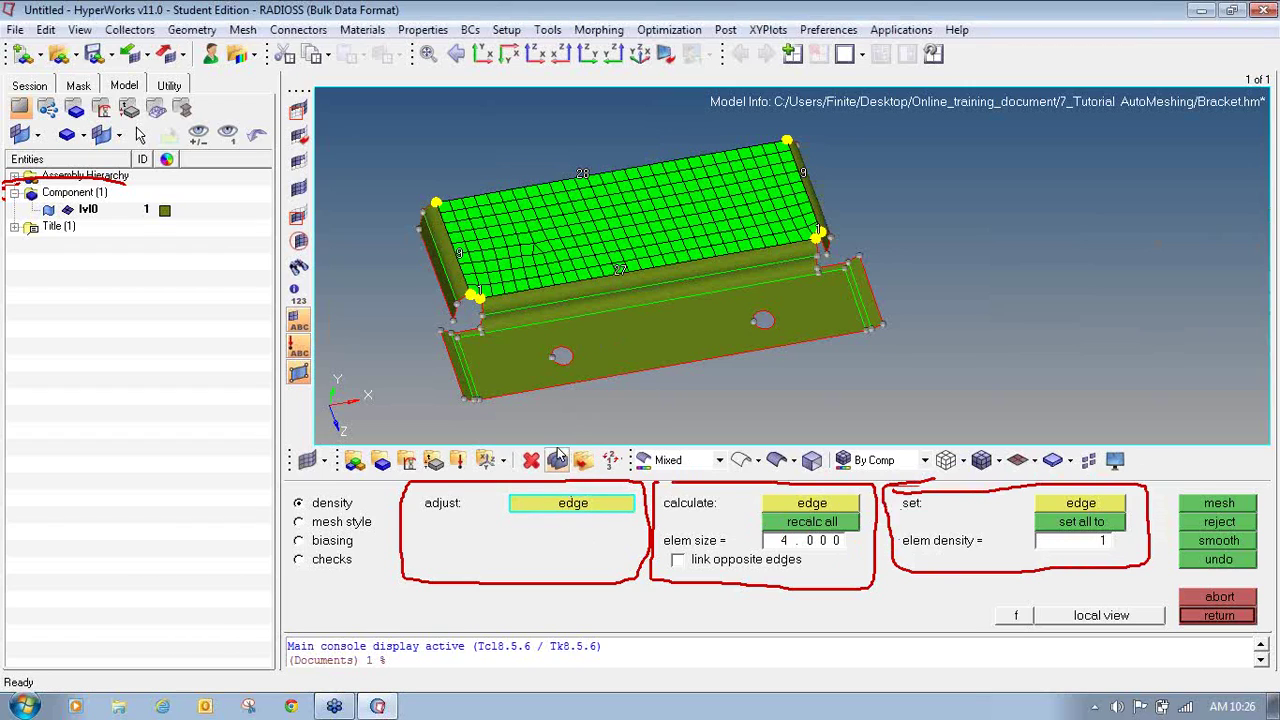
click(618, 270)
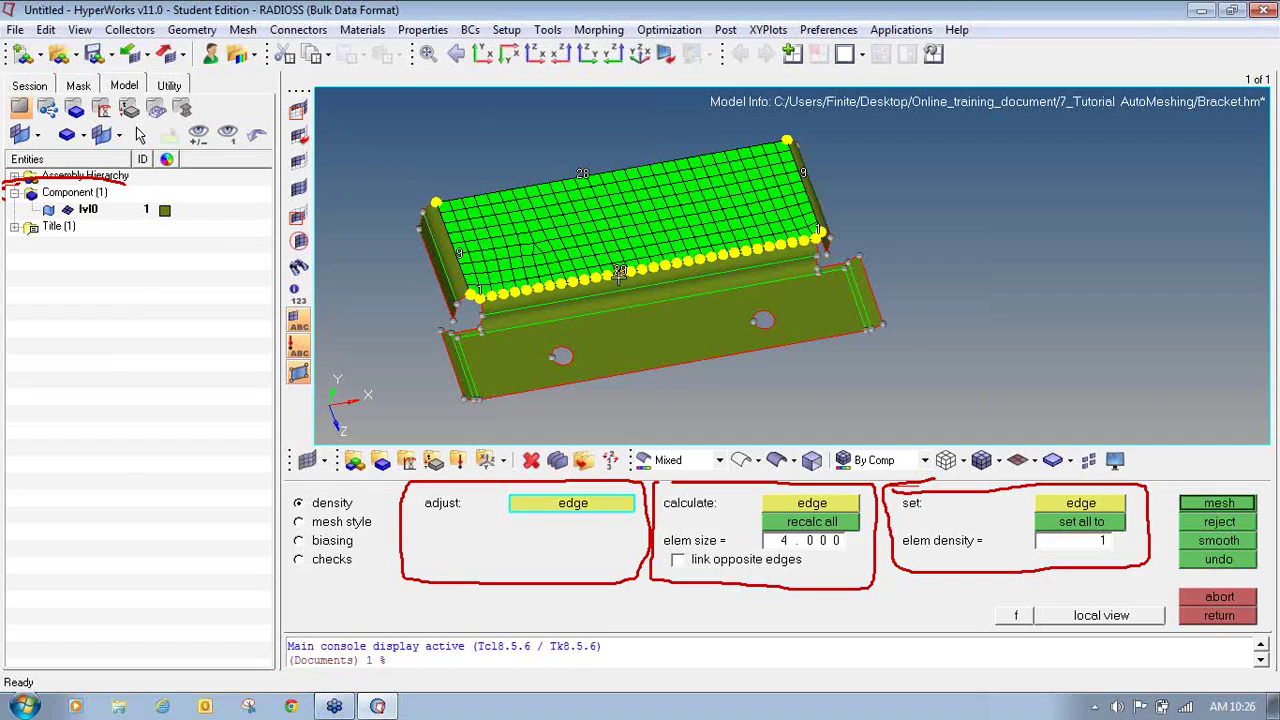
click(619, 272)
click(619, 270)
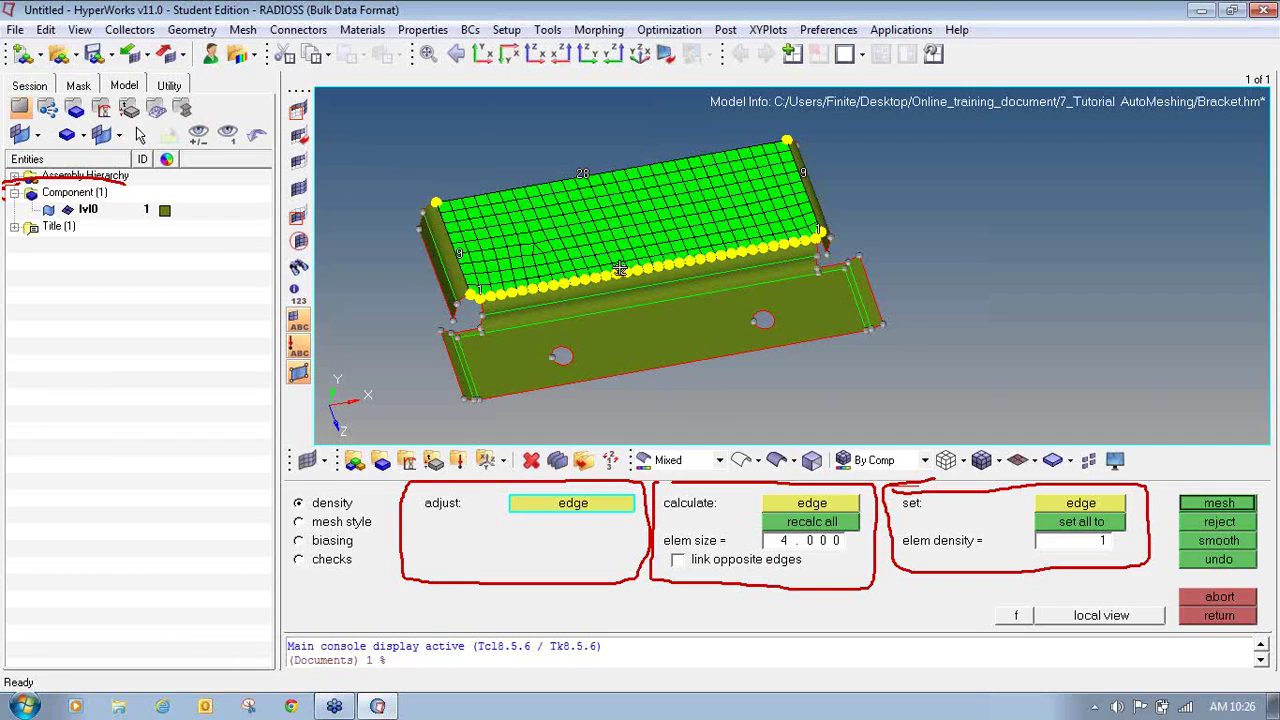
click(619, 270)
right_click(619, 270)
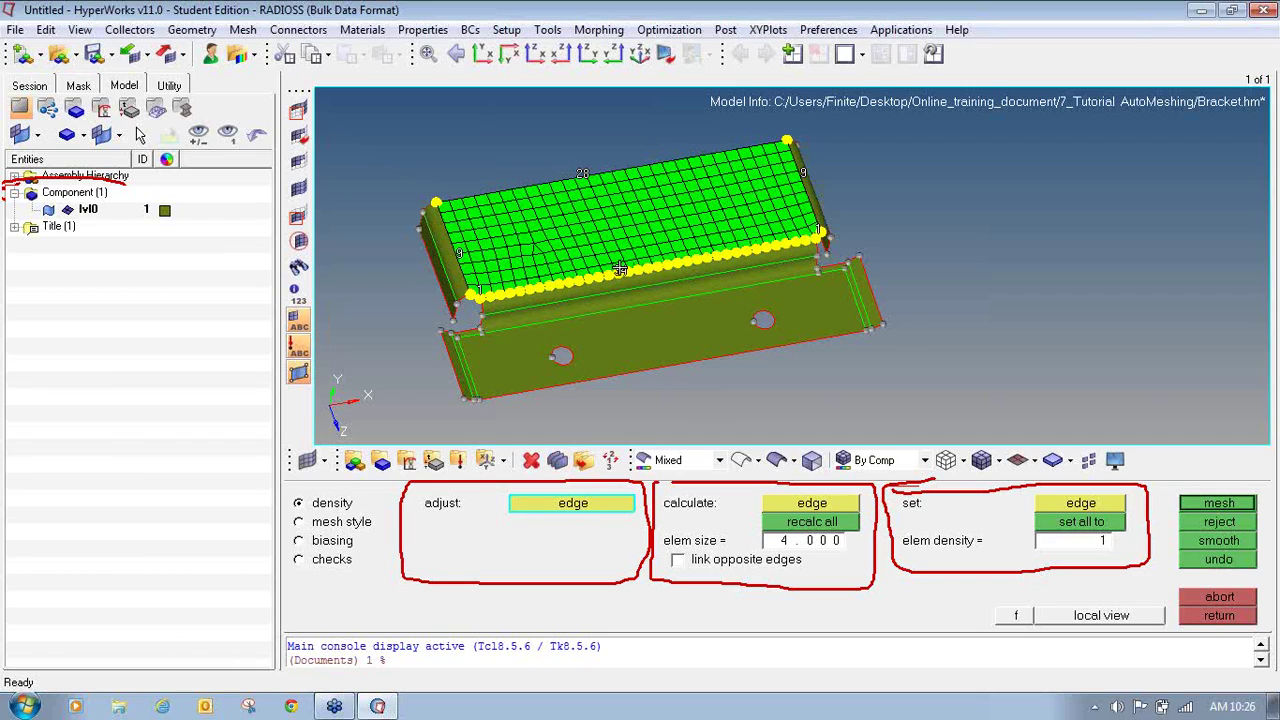
- Raise the element density of the upper surface's rear long edge to 34
click(582, 174)
click(582, 174)
click(582, 174)
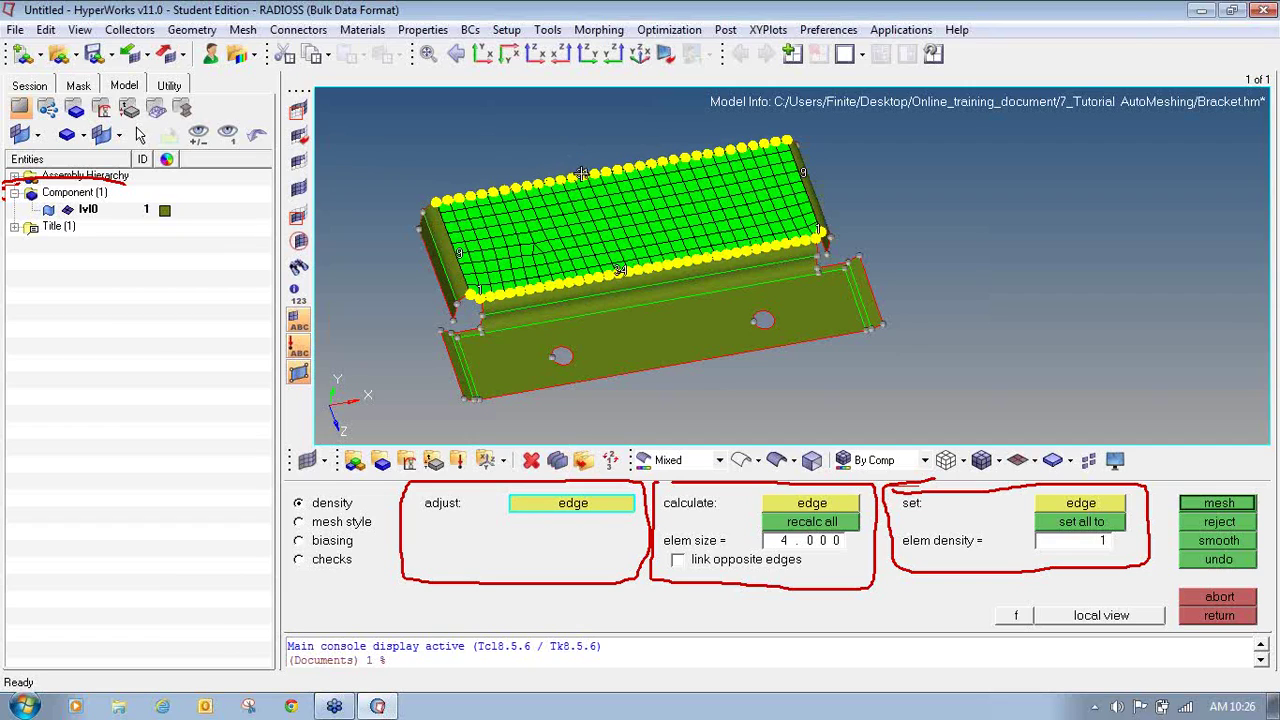
click(582, 174)
click(582, 174)
click(582, 174)
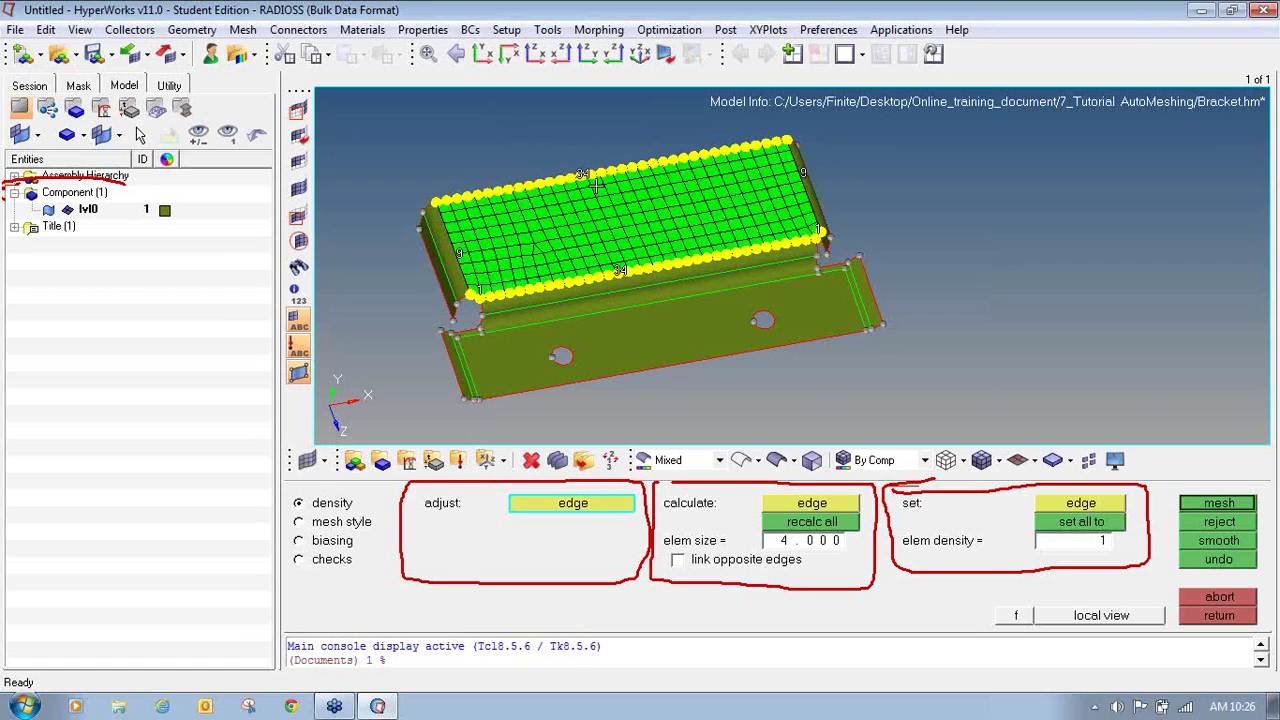
- Reduce the element density of the upper surface's two short edges to 7 and remesh the surface
click(804, 174)
right_click(804, 174)
click(457, 253)
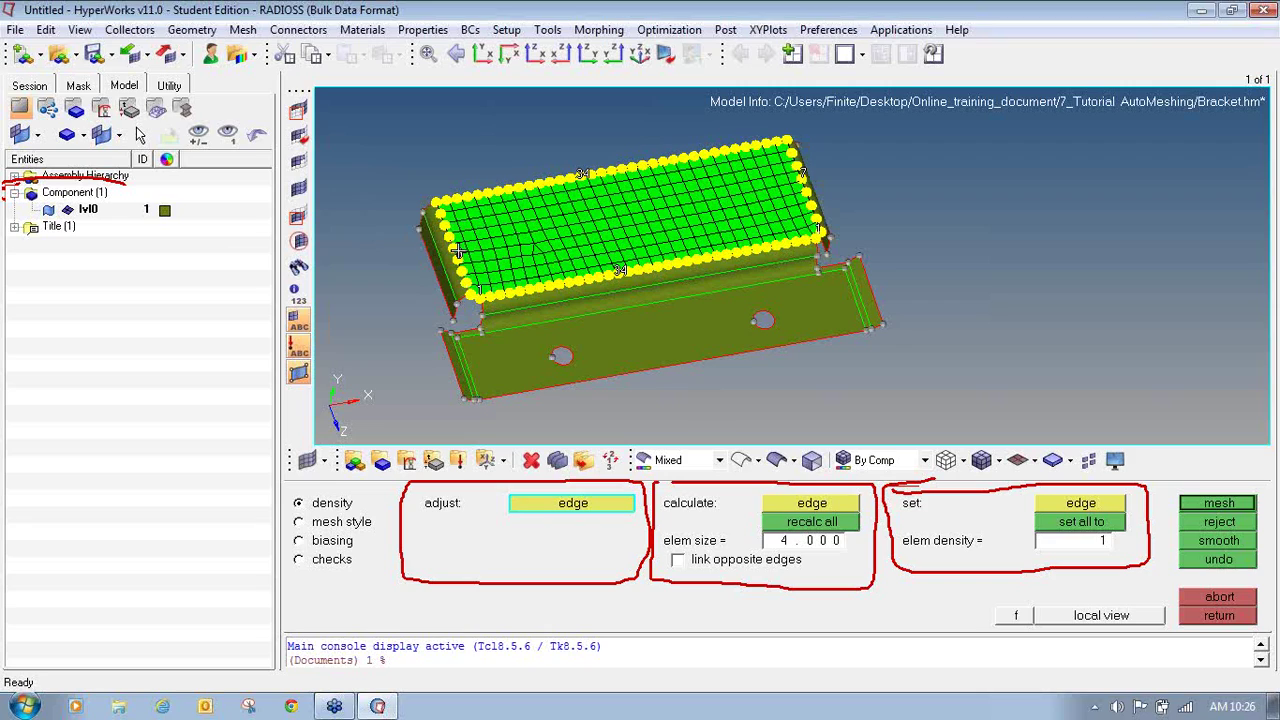
right_click(457, 253)
click(1245, 510)
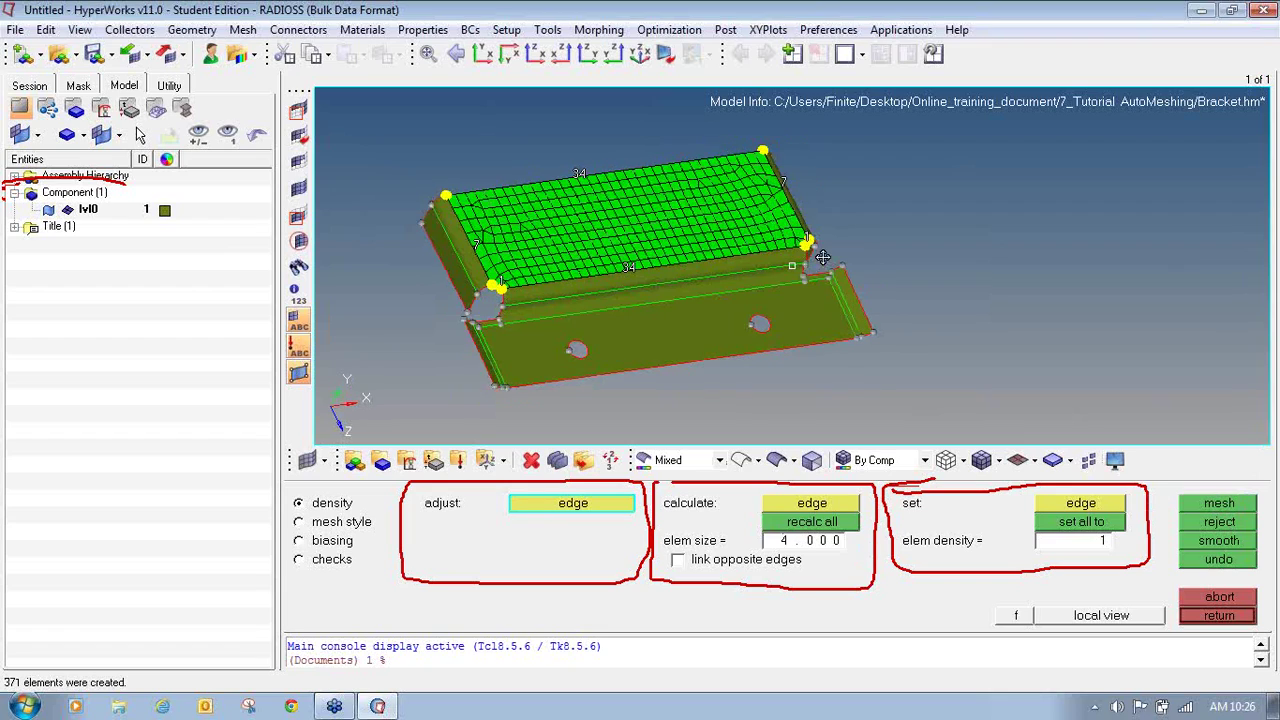
ctrl+drag(810, 255, 452, 265)
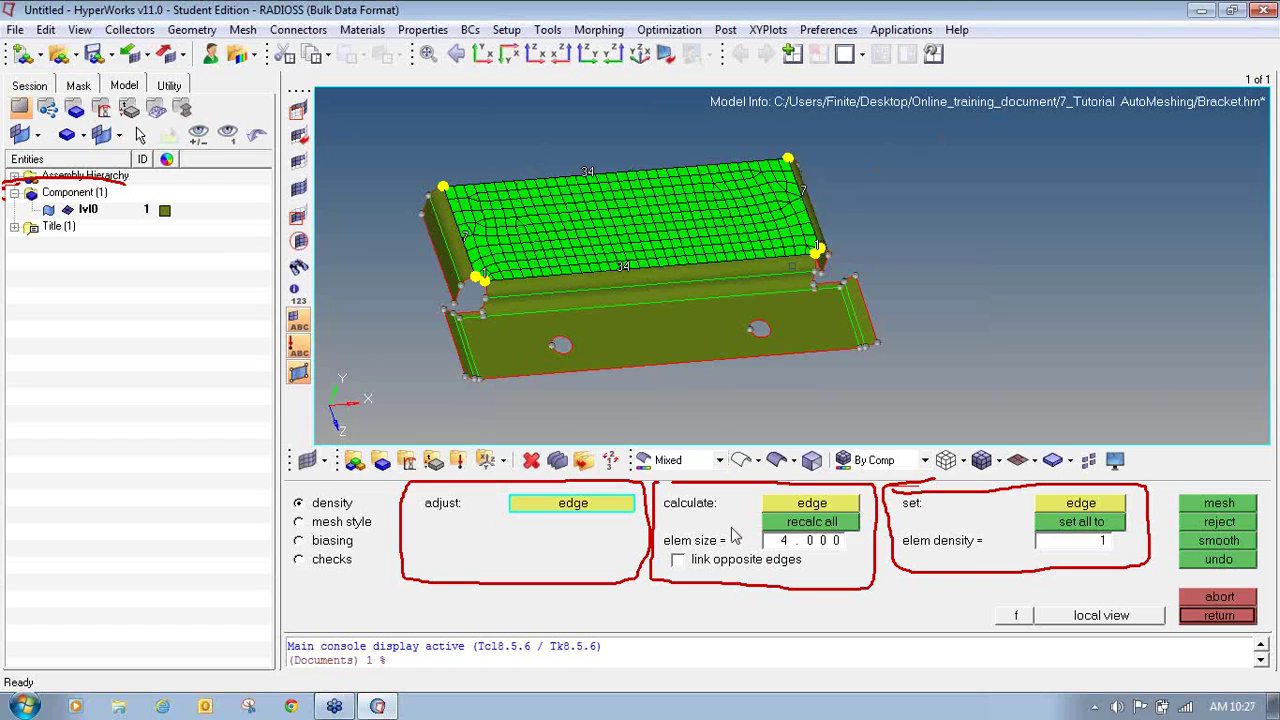
- Recalculate all edge densities of the upper surface for an element size of 10 and remesh it
click(821, 546)
text(10)
key(Return)
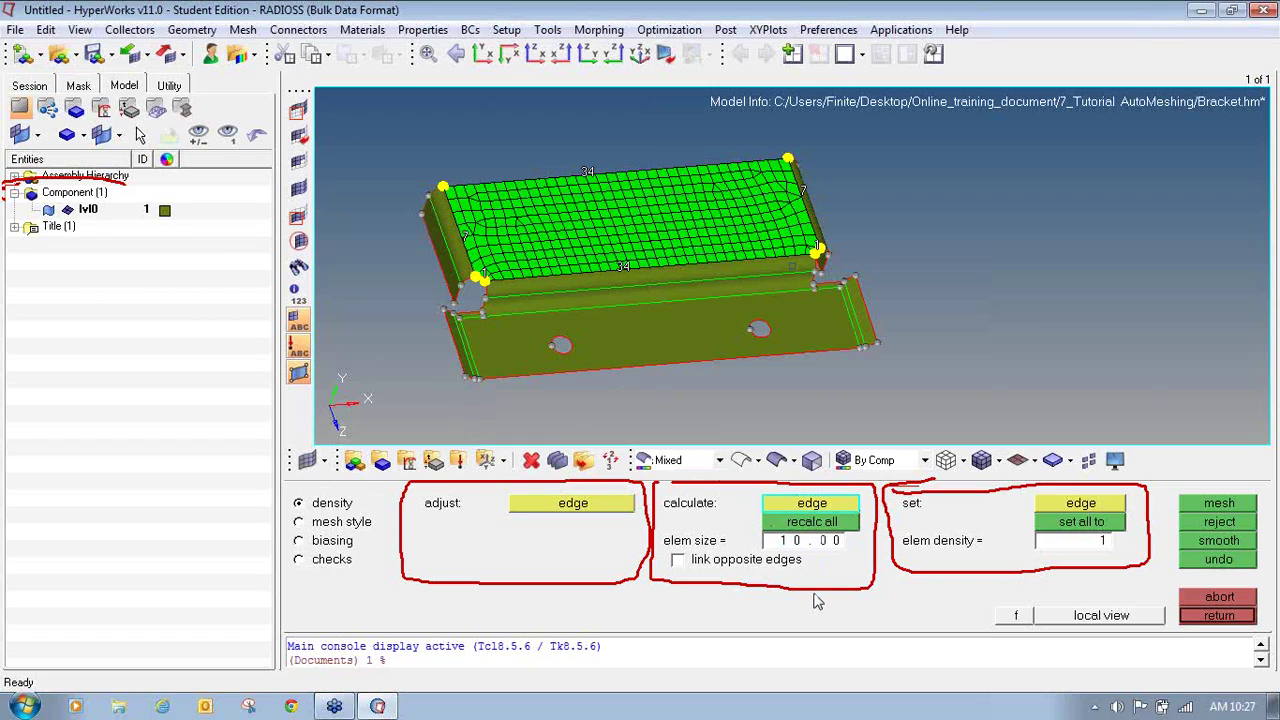
click(805, 522)
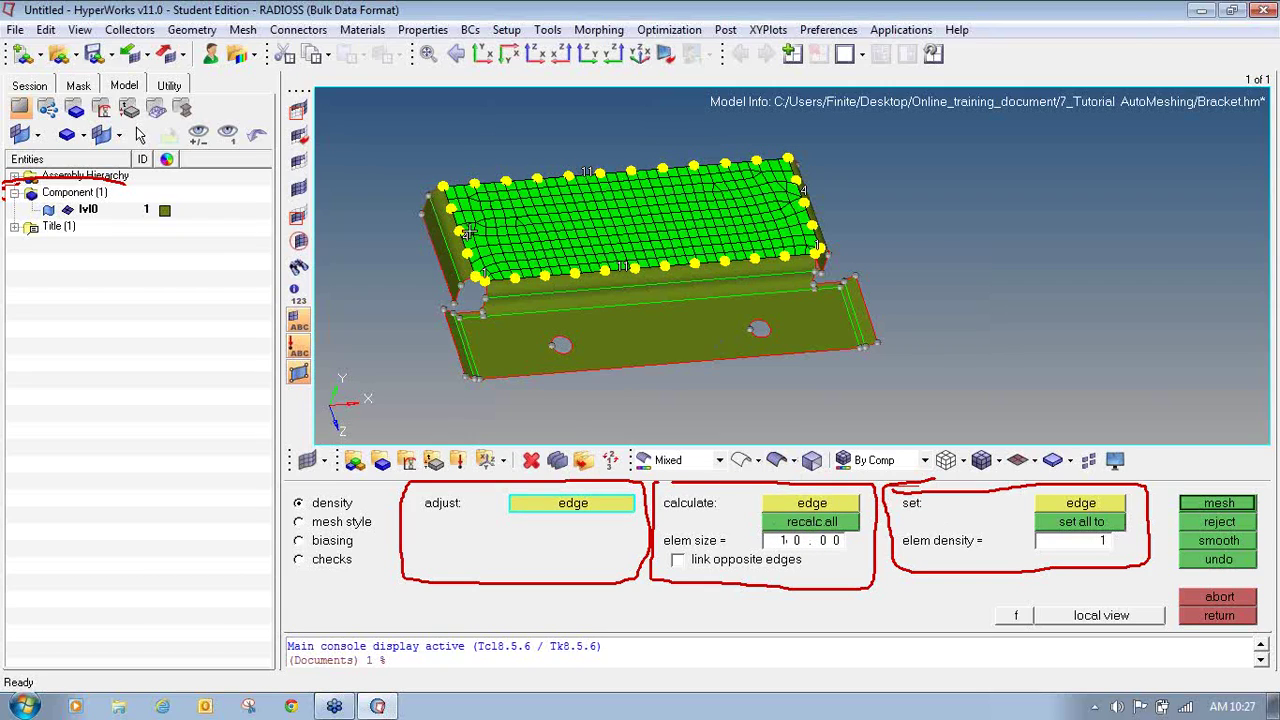
click(1218, 505)
ctrl+drag(622, 228, 620, 236)
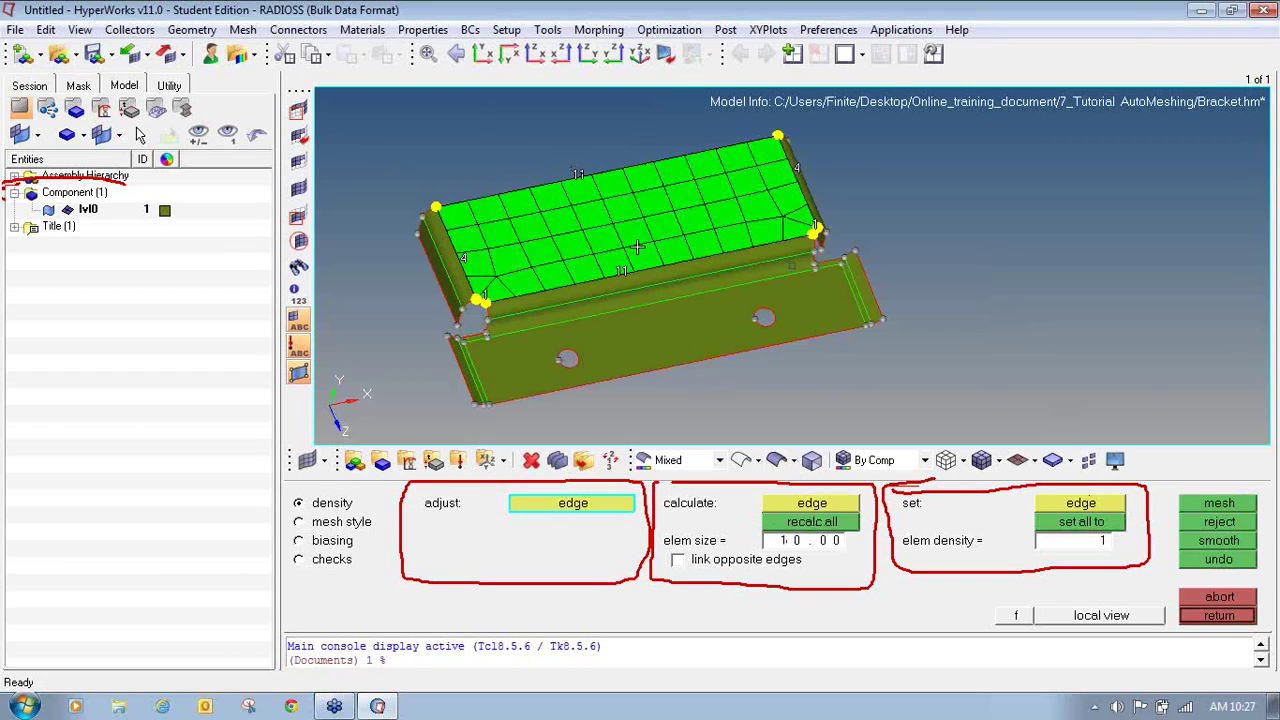
- Set the element density of the upper surface's two long and two short edges to 50 and remesh the surface
double_click(1086, 544)
text(50)
key(Return)
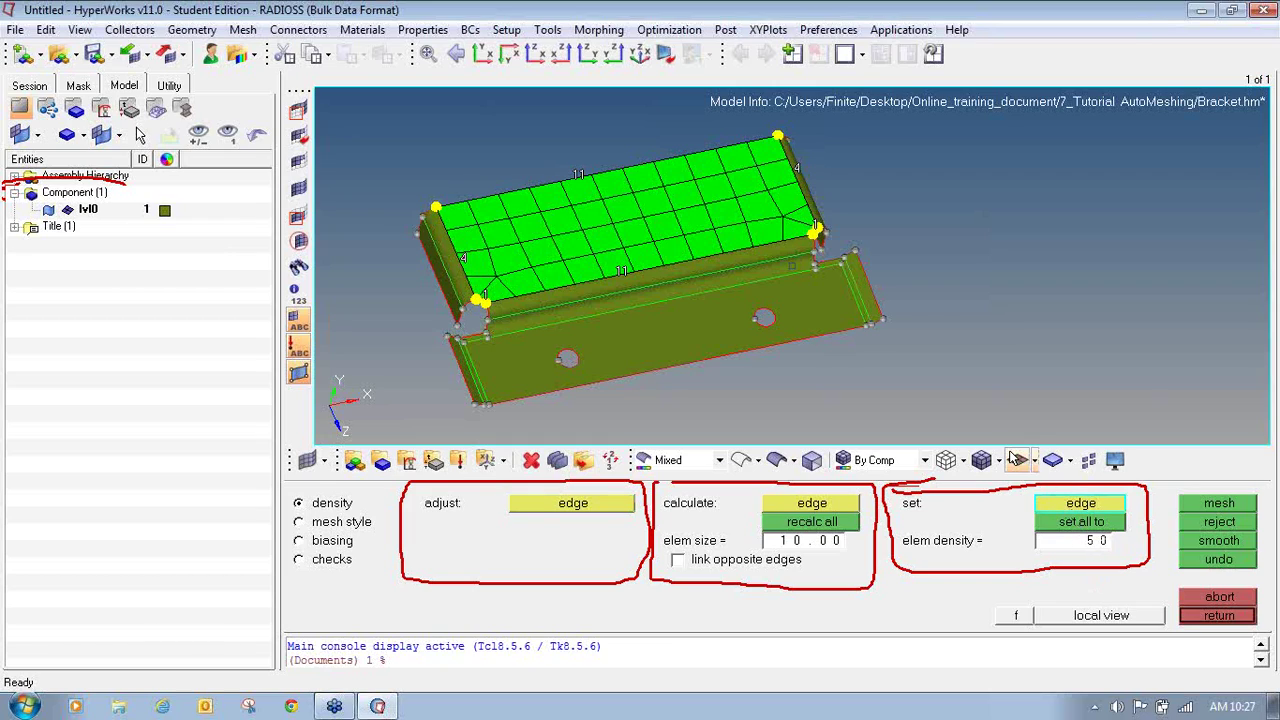
click(620, 271)
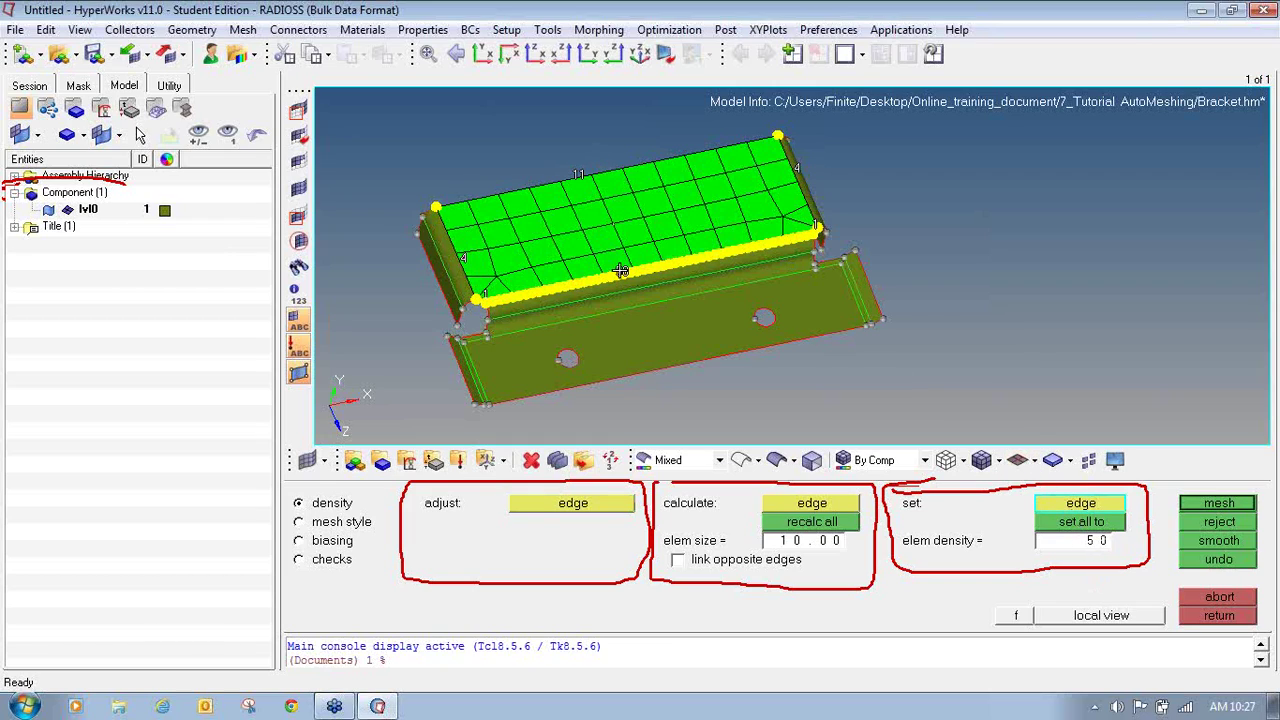
click(578, 176)
click(468, 257)
click(800, 167)
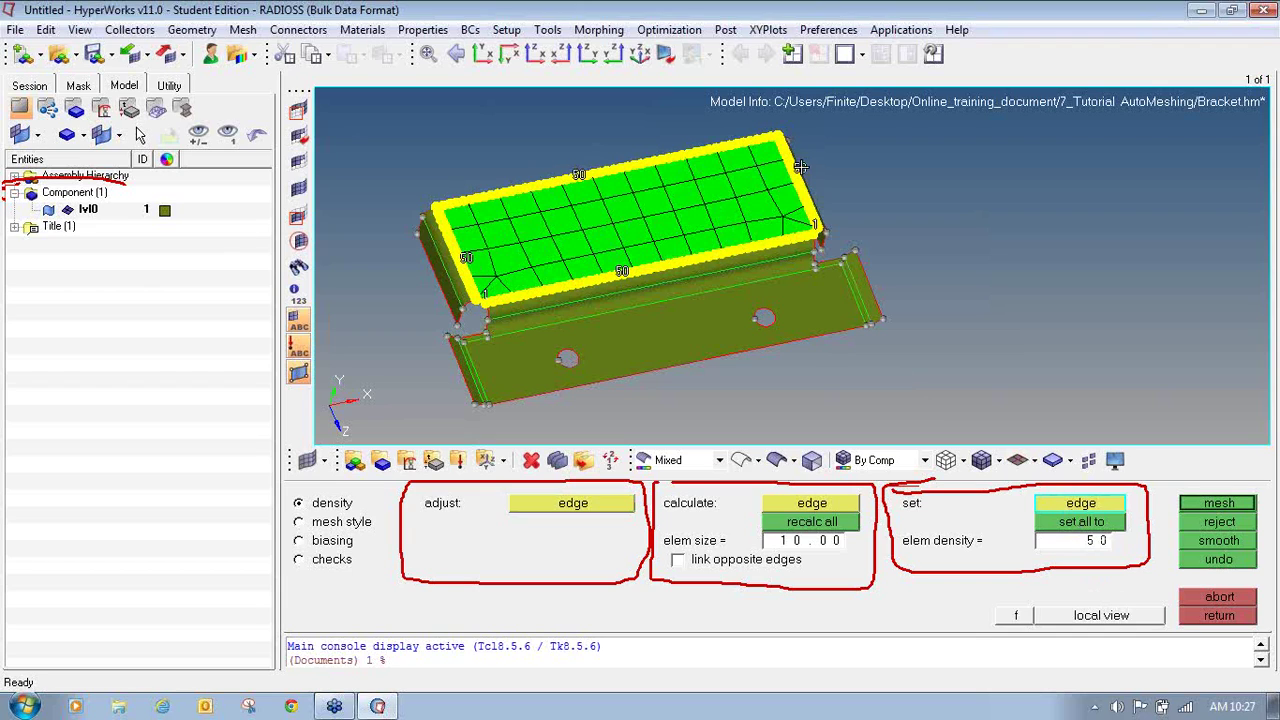
click(1237, 505)
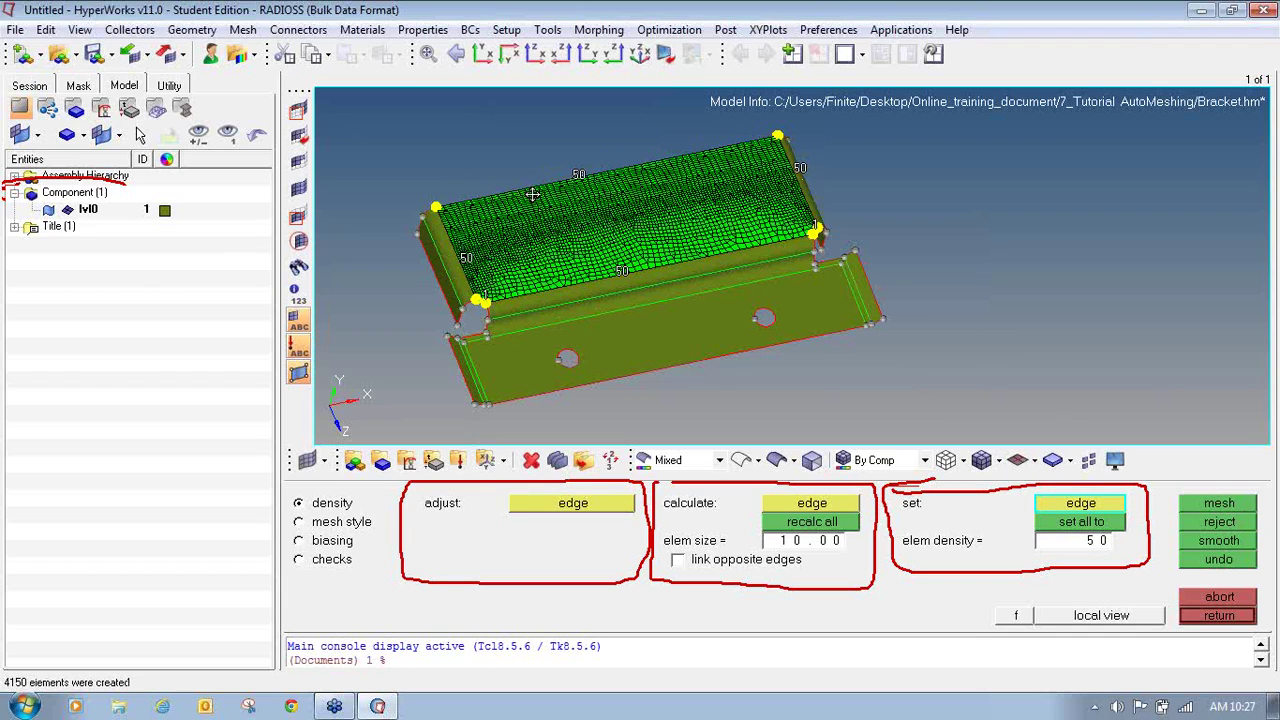
ctrl+drag(534, 199, 620, 184)
scroll(625, 184, up, 2)
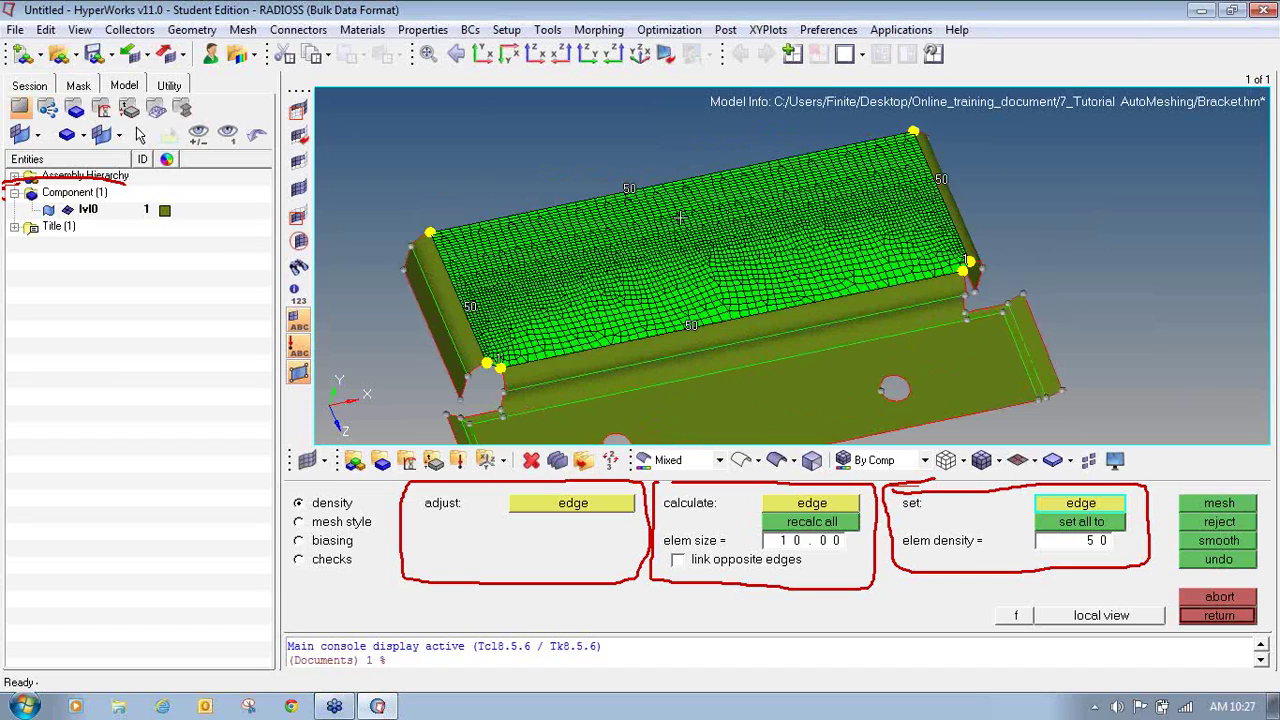
- Recalculate all edge densities of the upper surface for an element size of 4 and remesh it
double_click(820, 548)
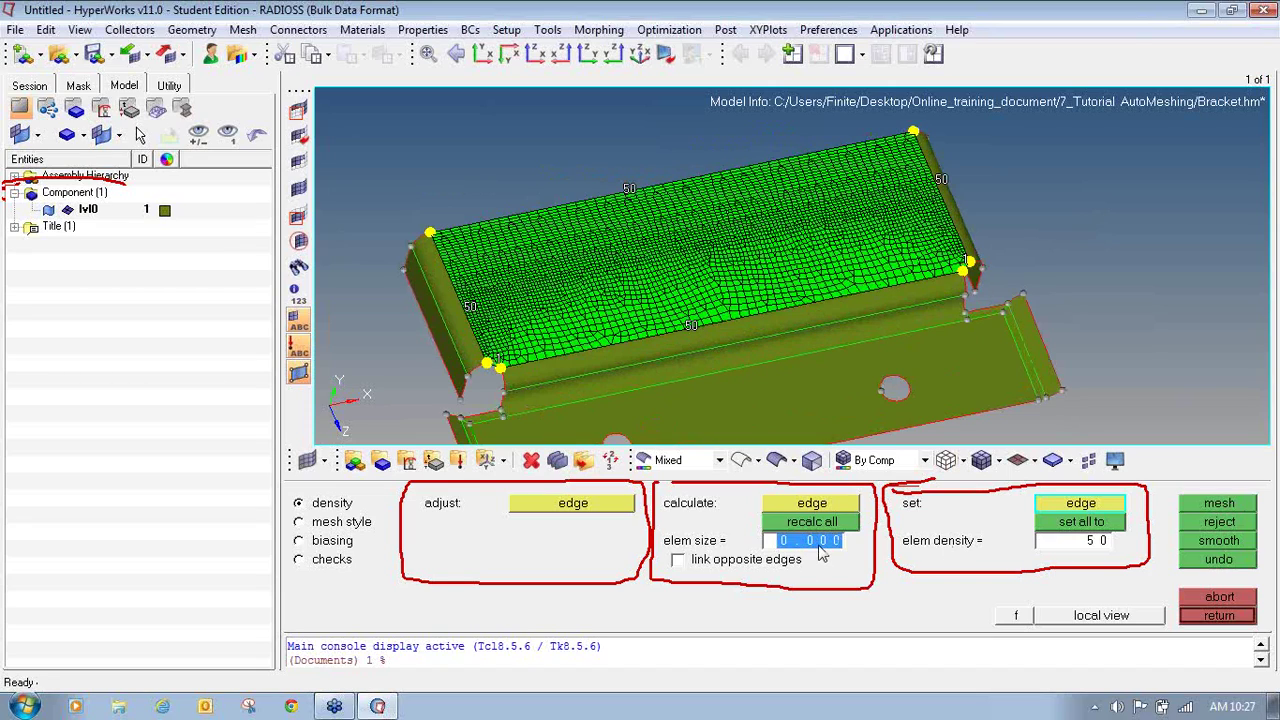
key(BackSpace)
text(4)
click(812, 522)
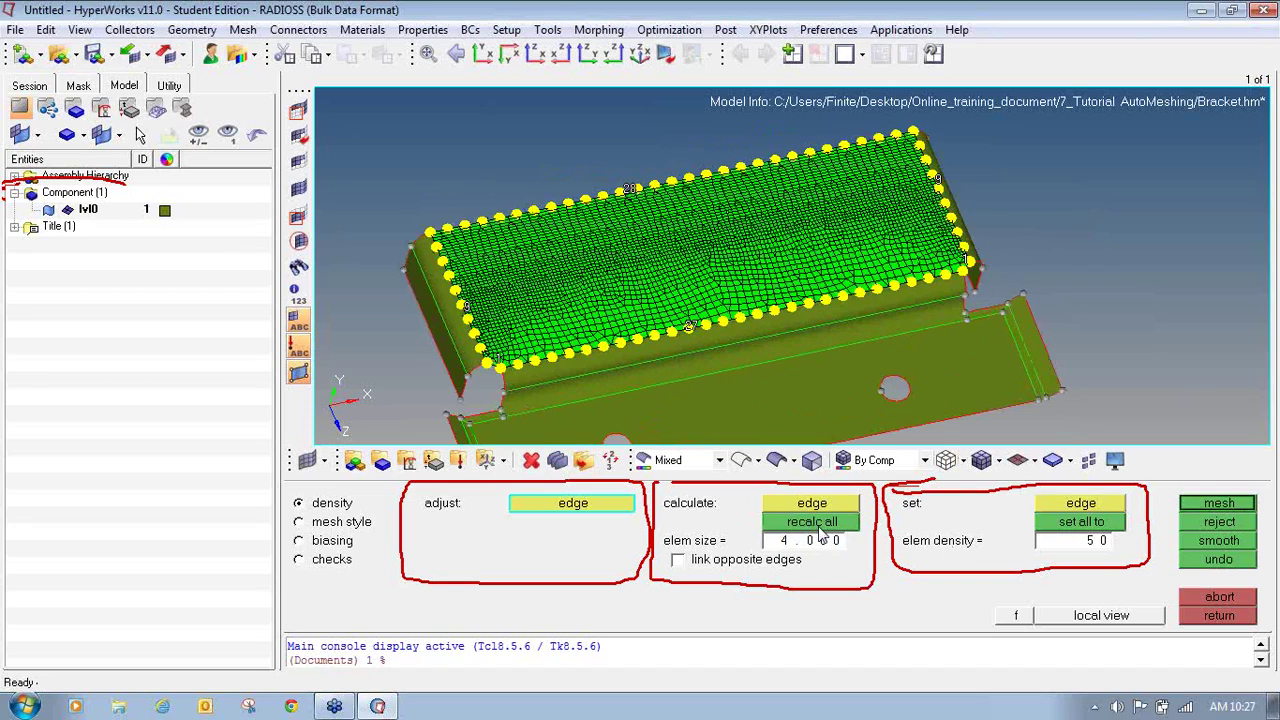
click(1219, 503)
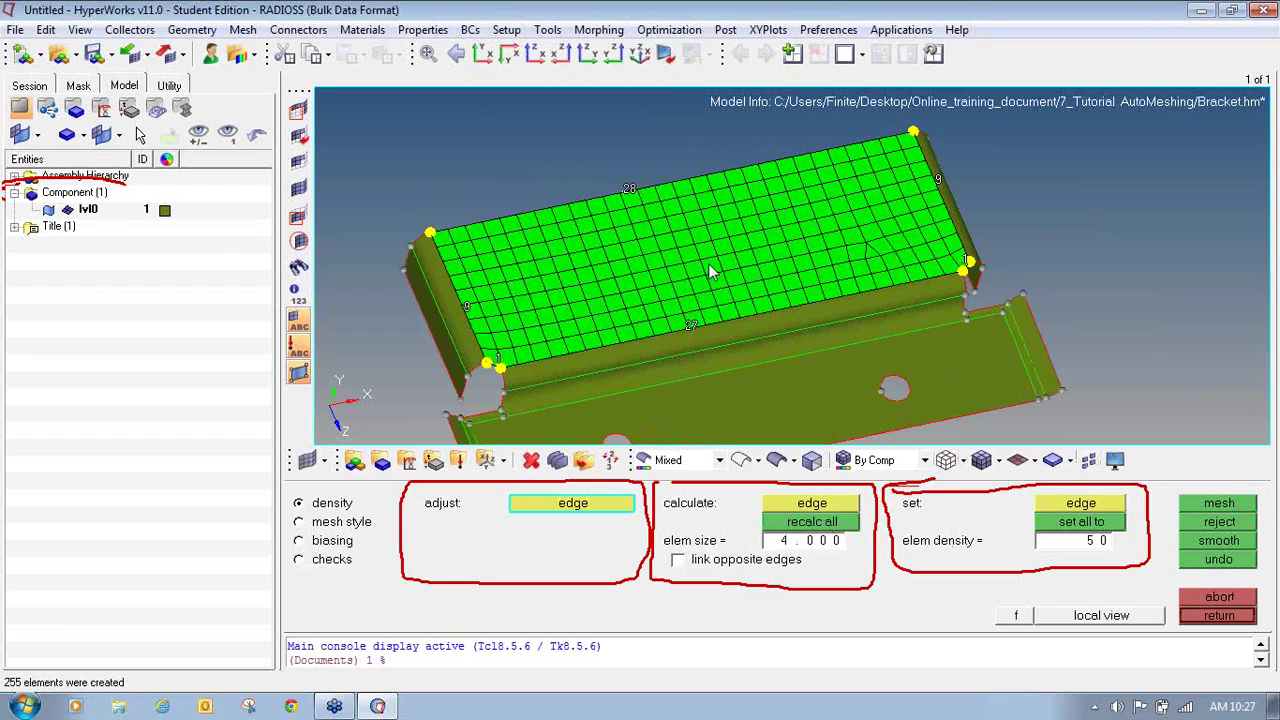
ctrl+drag(713, 272, 692, 231)
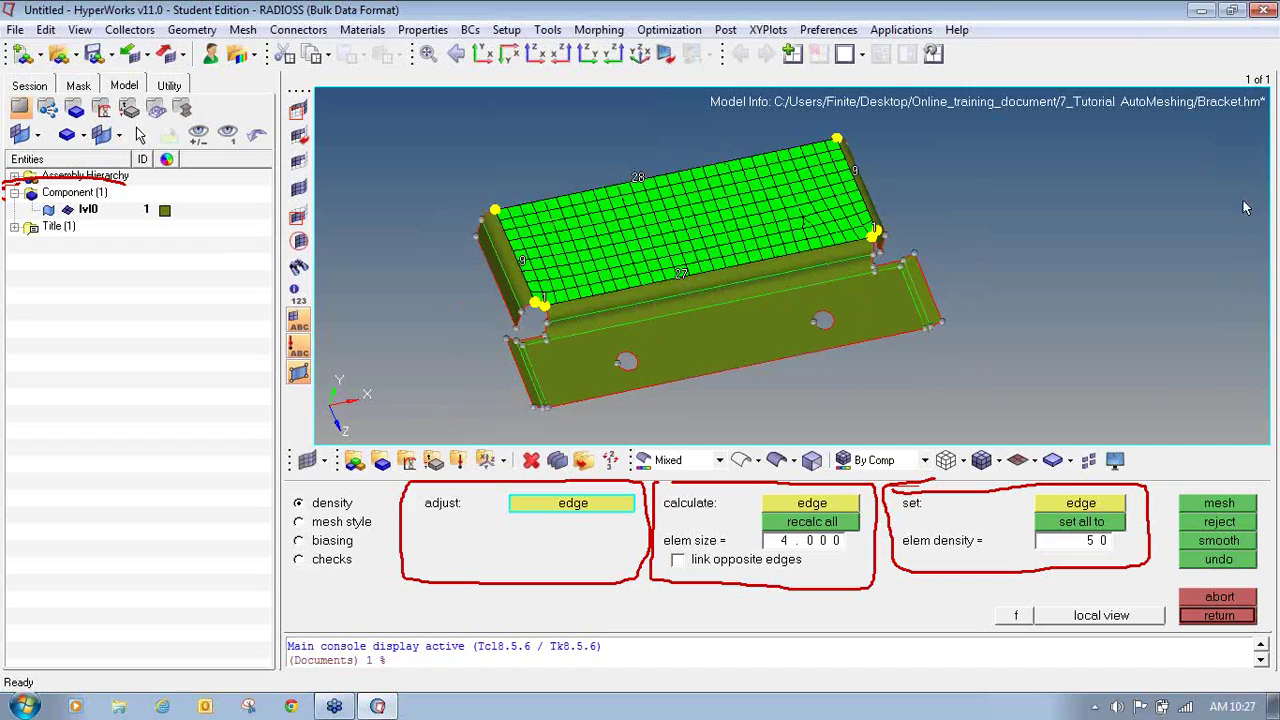
- Switch to the mesh style settings, set the upper surface's element type to quads and remesh it
mouse_move(357, 508)
mouse_down()
mouse_move(288, 515)
mouse_move(299, 528)
mouse_move(385, 524)
mouse_move(345, 507)
mouse_up()
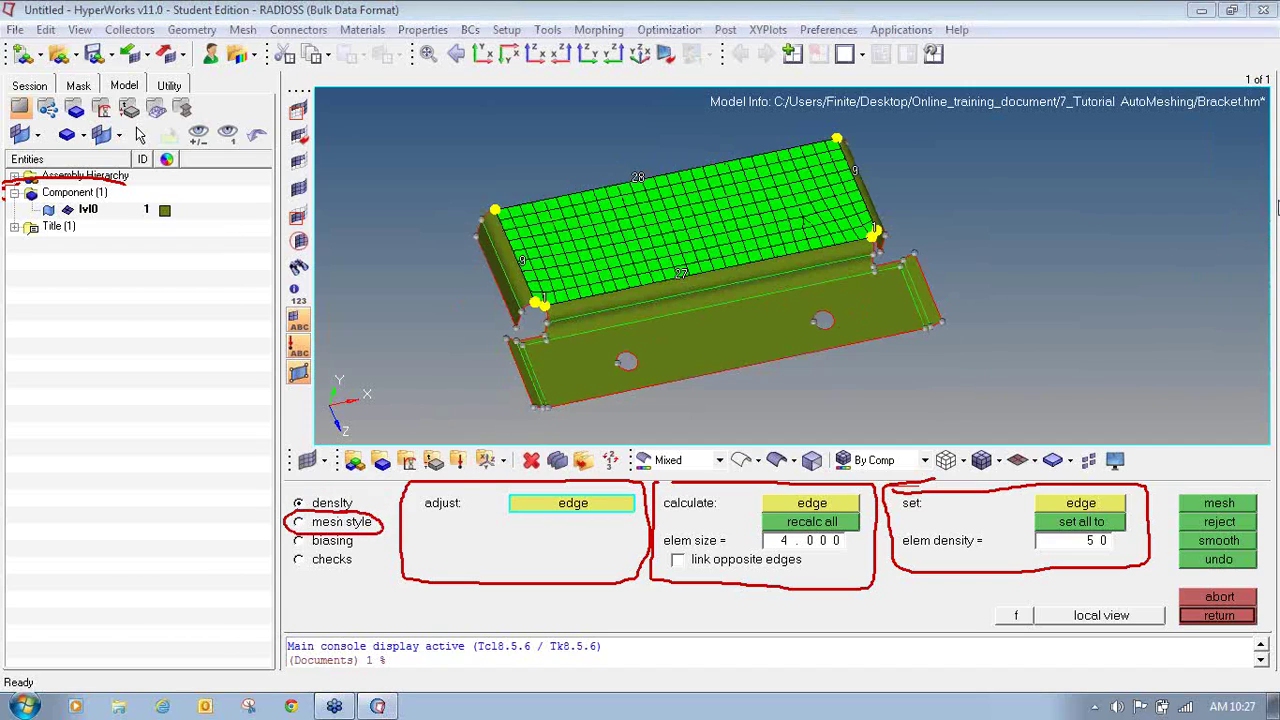
click(326, 521)
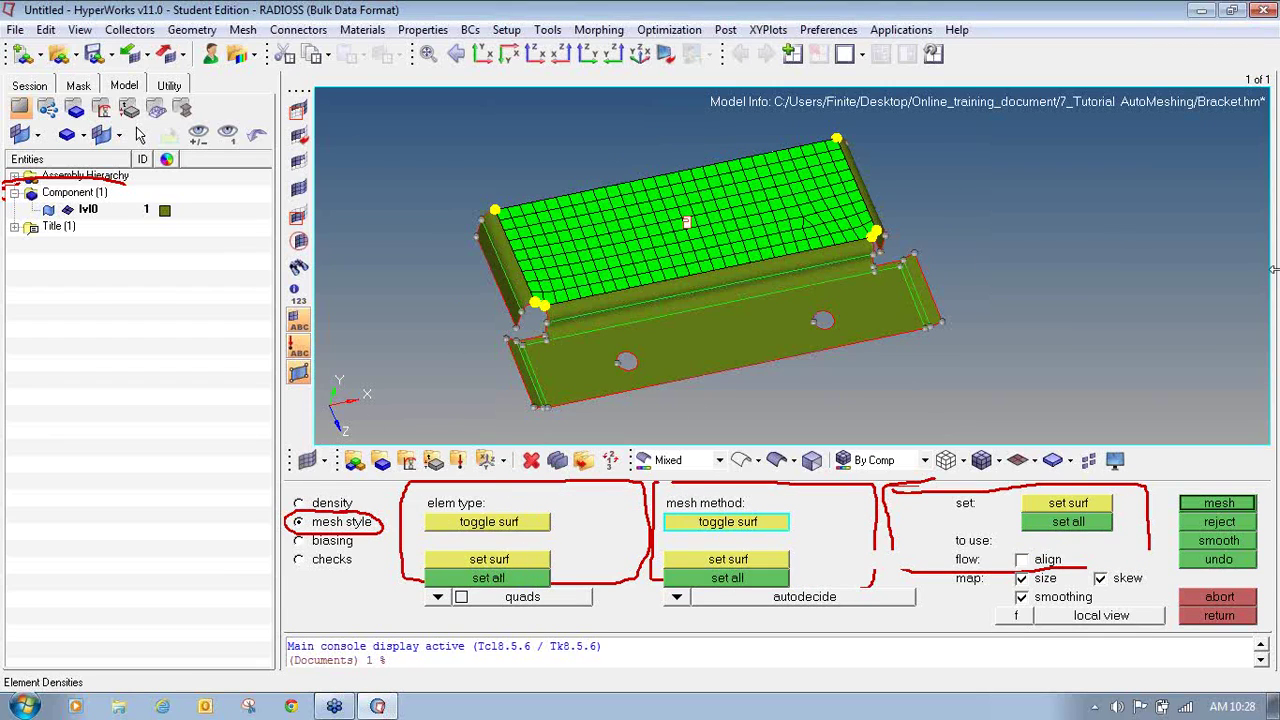
key(Escape)
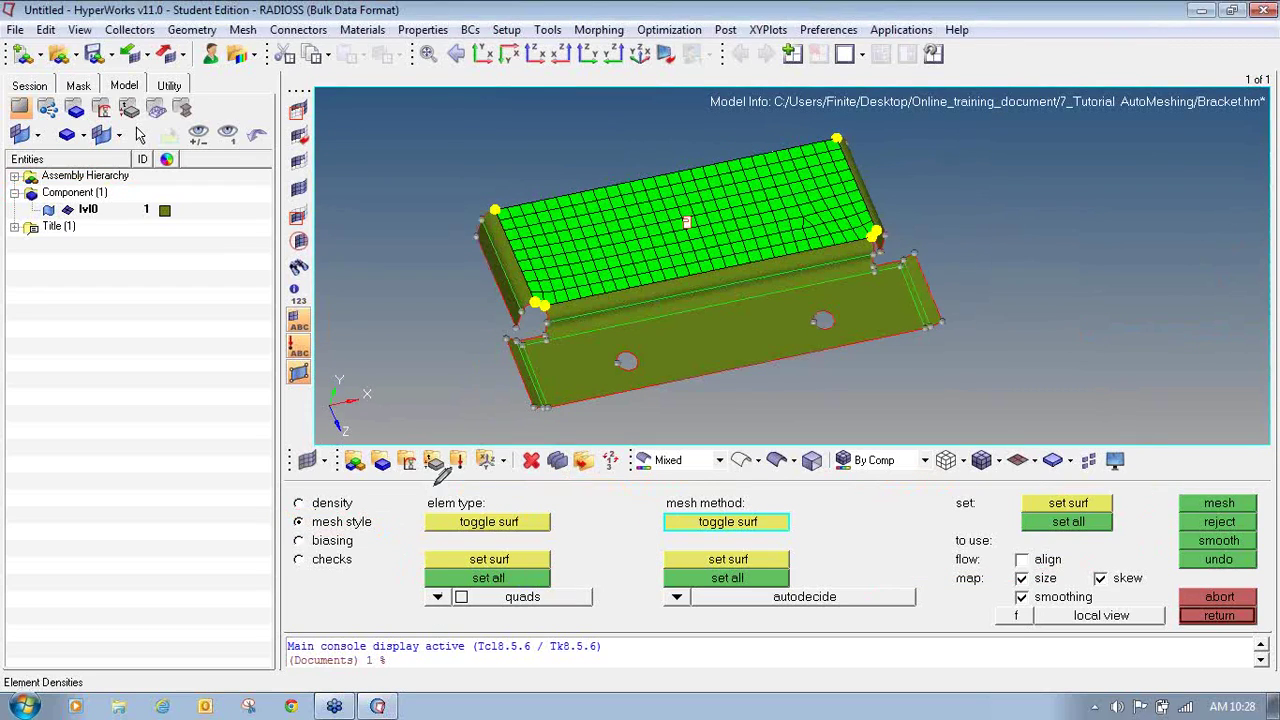
mouse_move(428, 488)
mouse_down()
mouse_move(381, 574)
mouse_move(402, 615)
mouse_move(611, 606)
mouse_move(622, 559)
mouse_move(578, 492)
mouse_move(495, 473)
mouse_move(428, 487)
mouse_up()
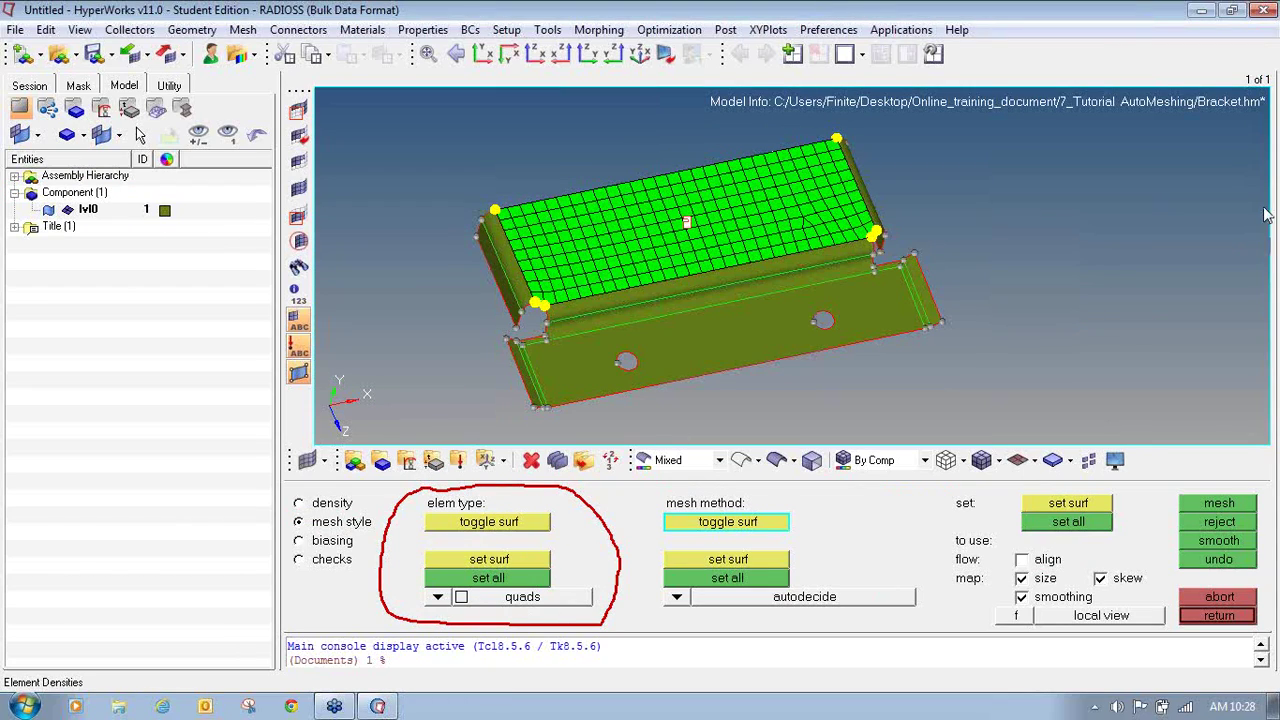
click(437, 597)
click(437, 522)
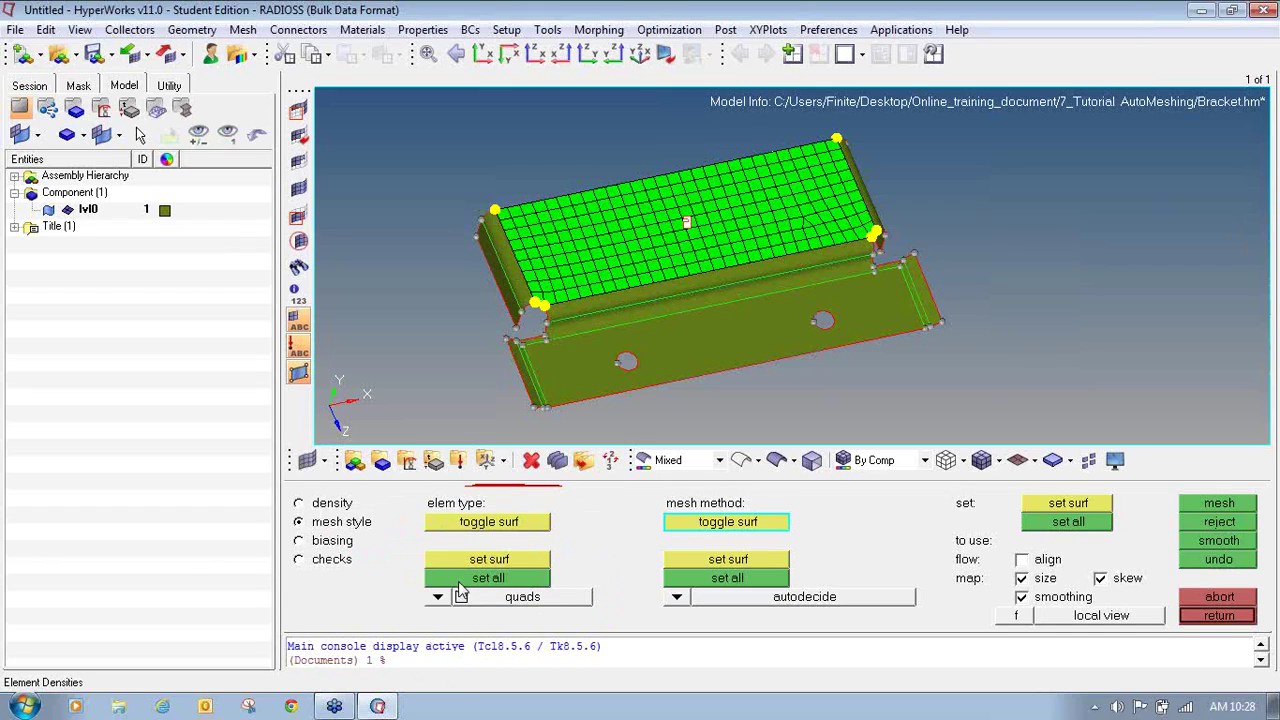
click(1193, 511)
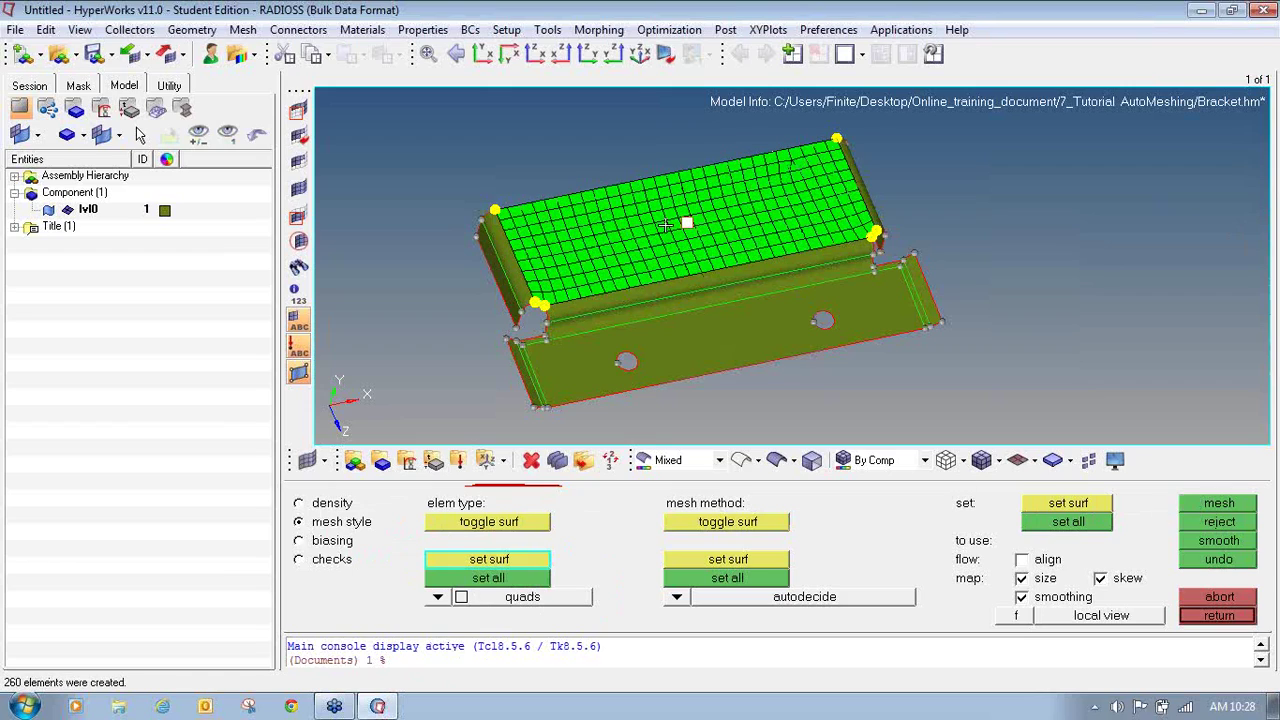
- Change the upper surface's element type to trias and remesh it
click(437, 597)
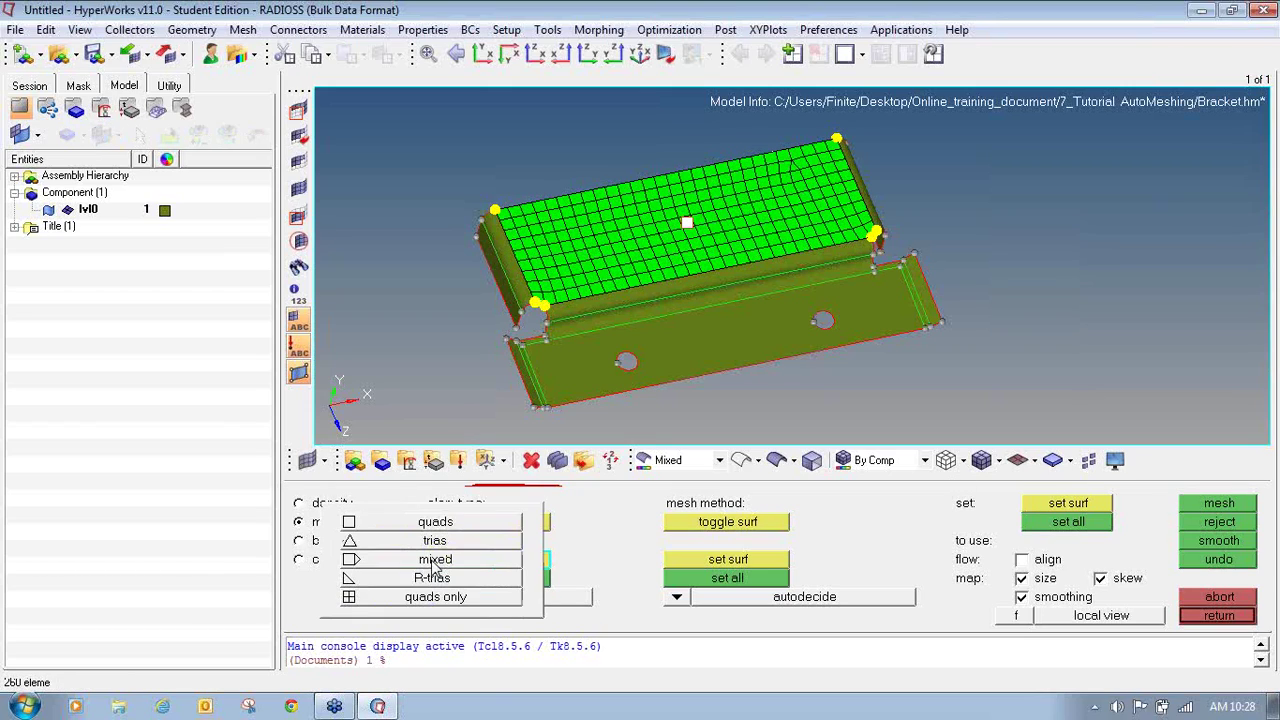
click(435, 550)
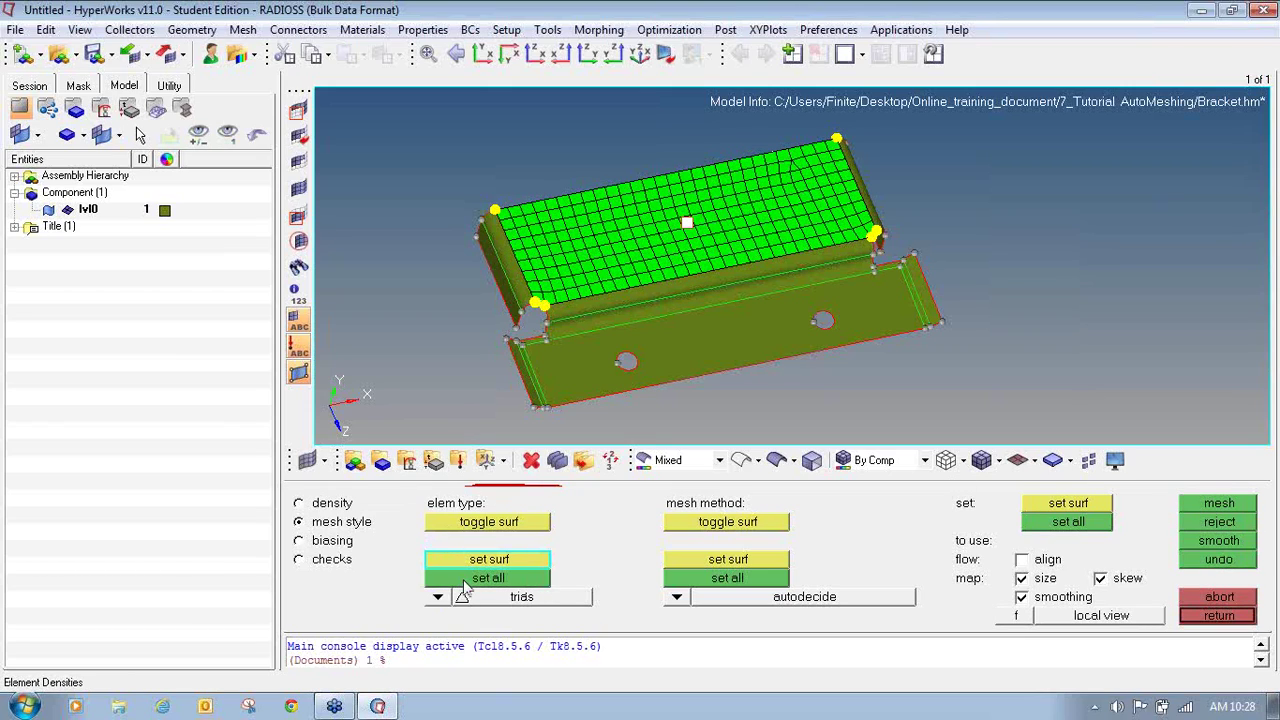
click(1214, 505)
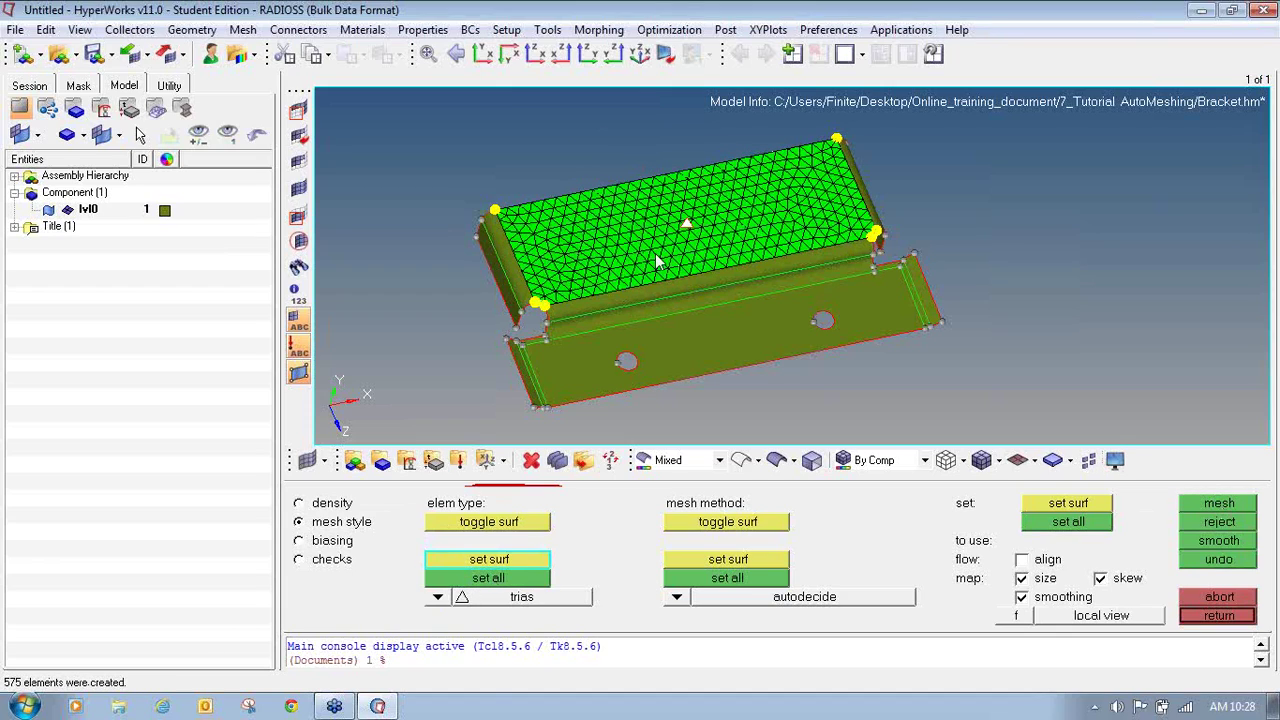
- Change the upper surface's element type to mixed and remesh it
click(437, 597)
click(434, 563)
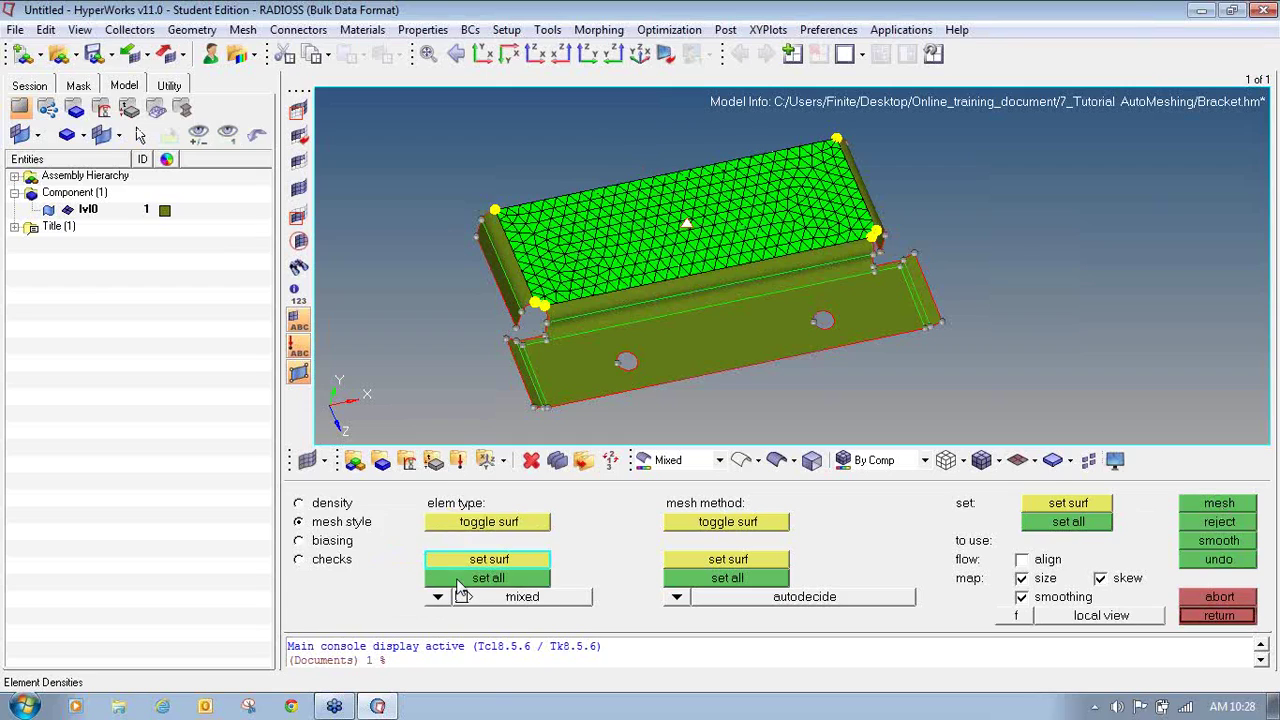
click(1186, 505)
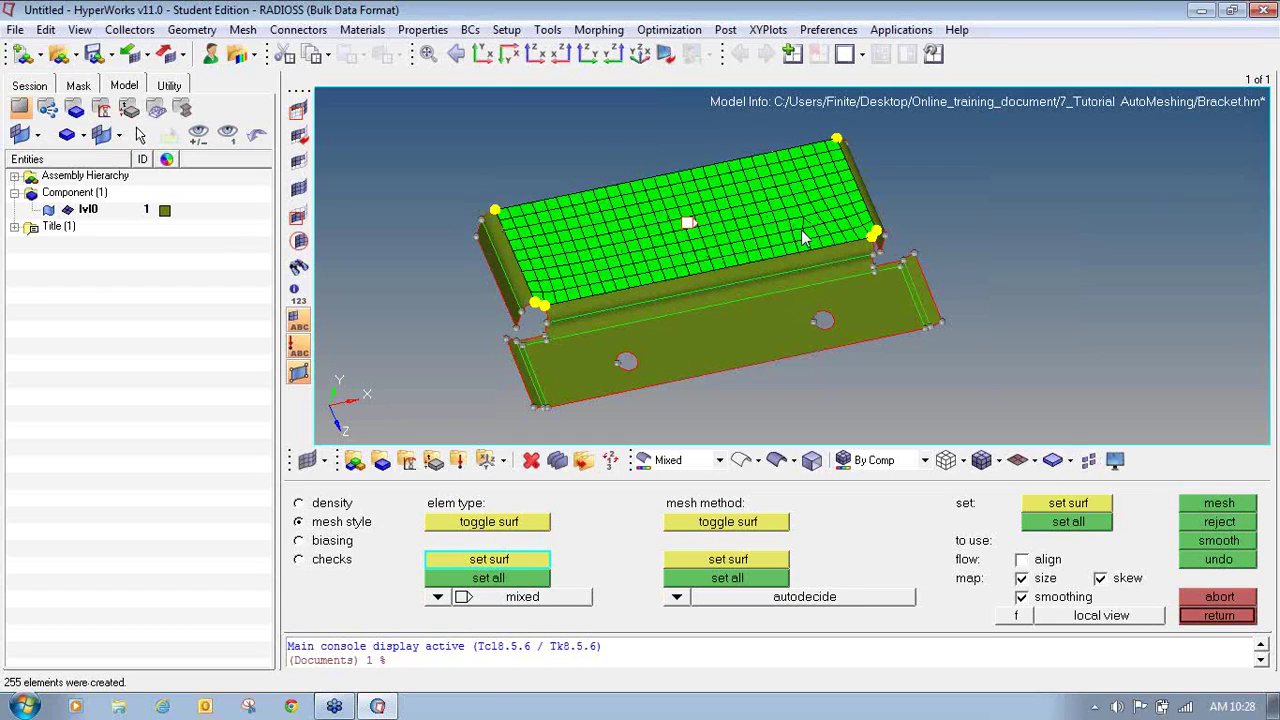
- Change the upper surface's element type to R-trias and remesh it
click(437, 596)
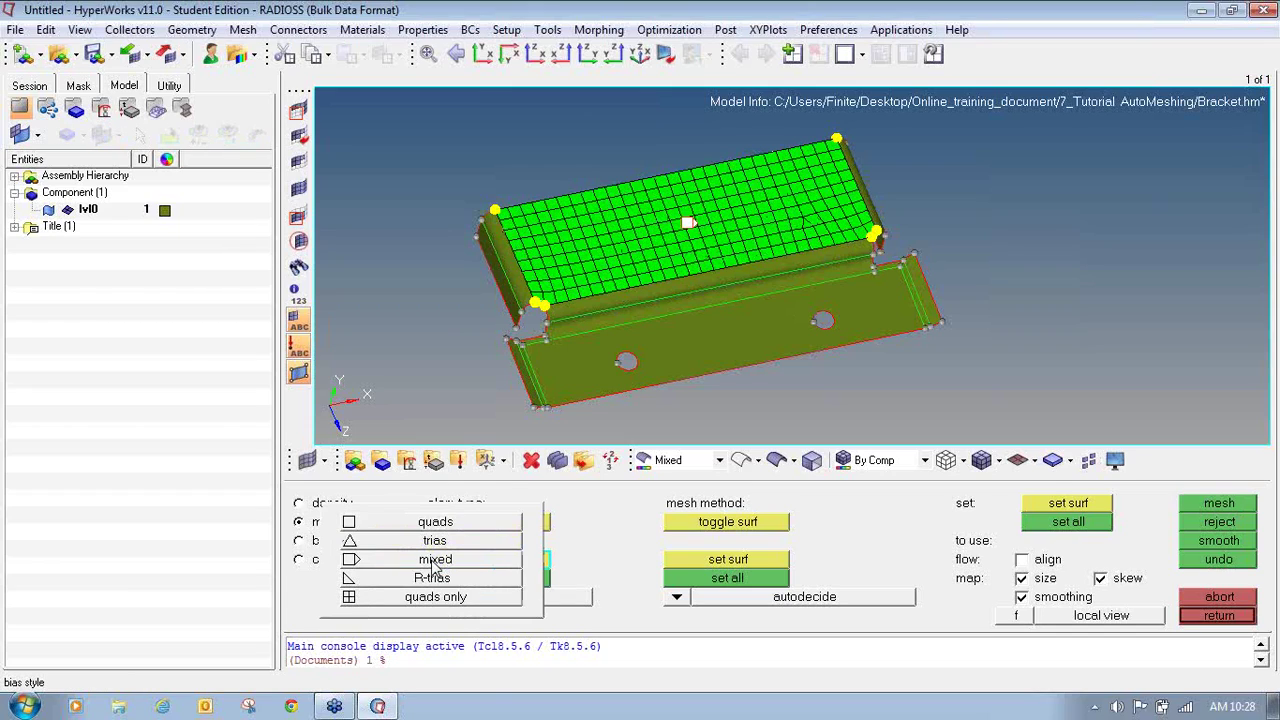
click(435, 578)
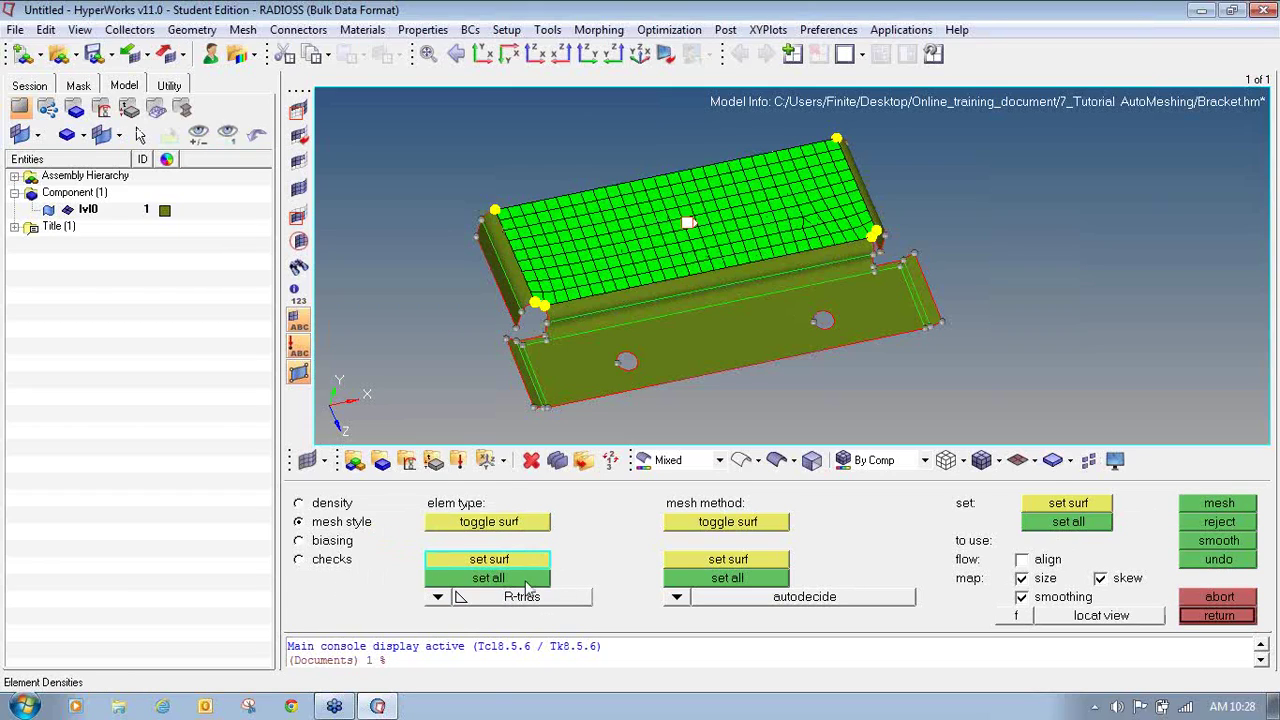
click(1216, 503)
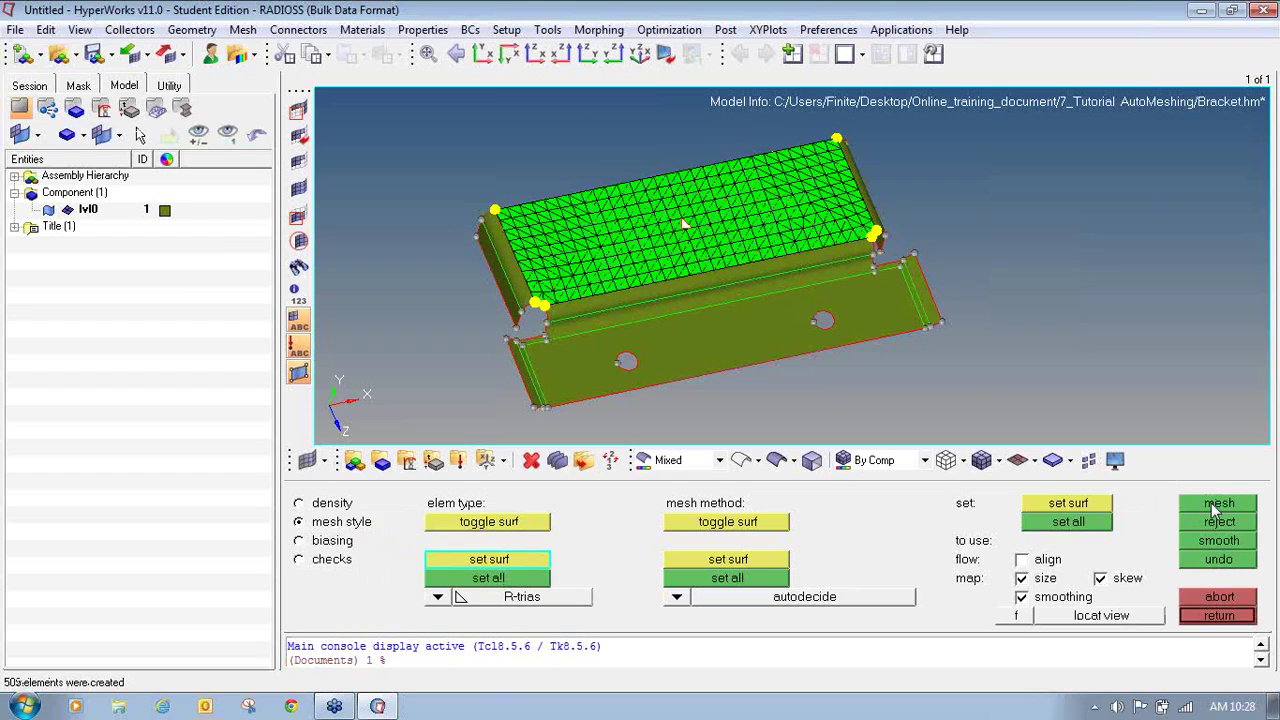
scroll(680, 245, up, 3)
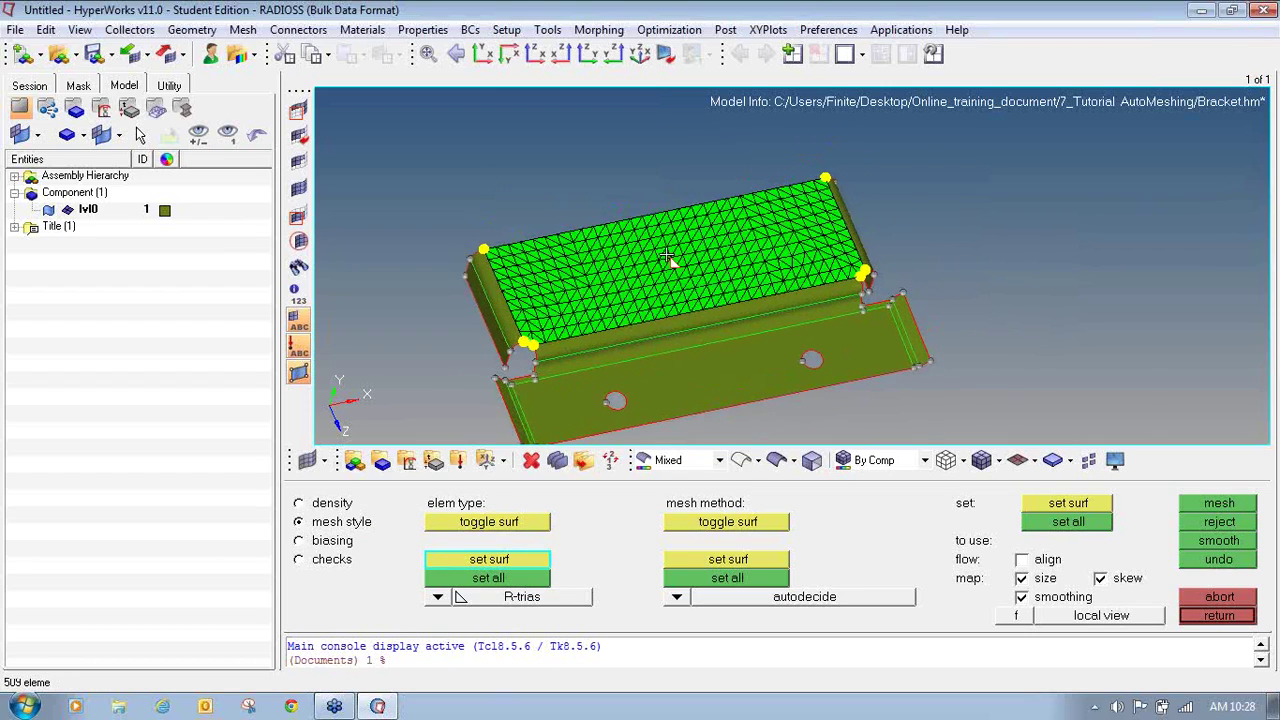
- Change the upper surface's element type to quads only and remesh it
click(438, 597)
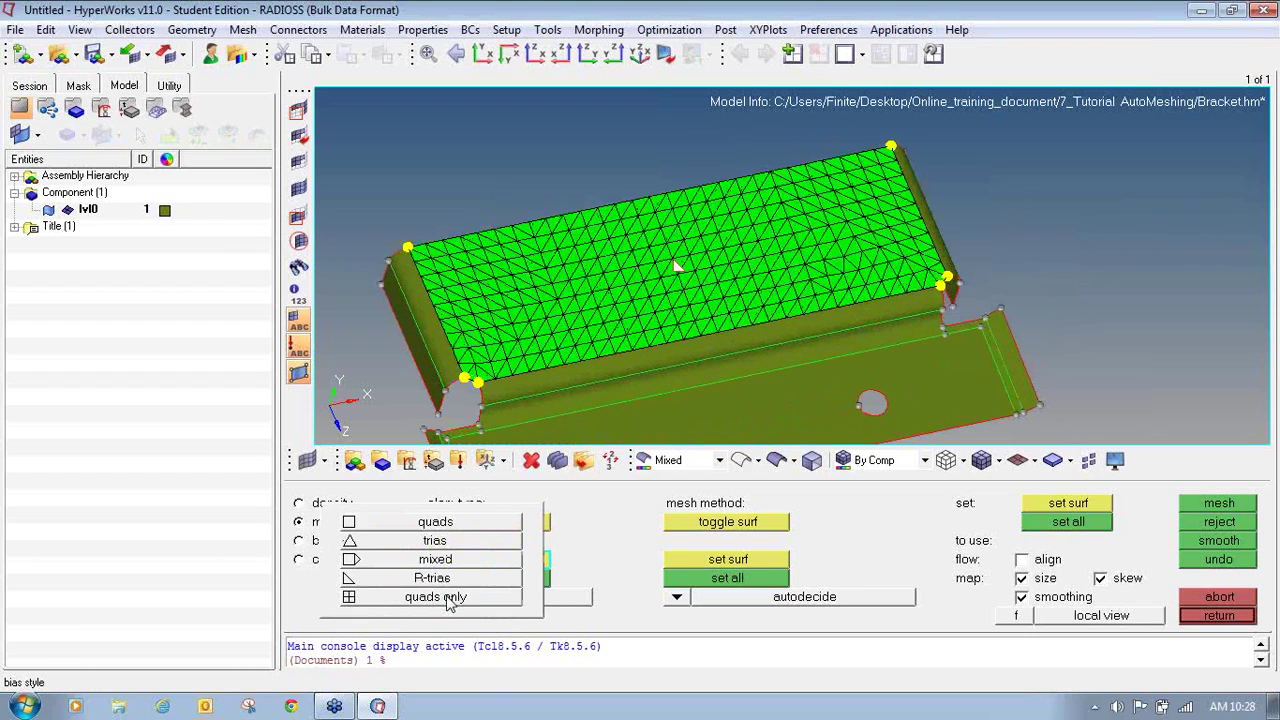
click(458, 596)
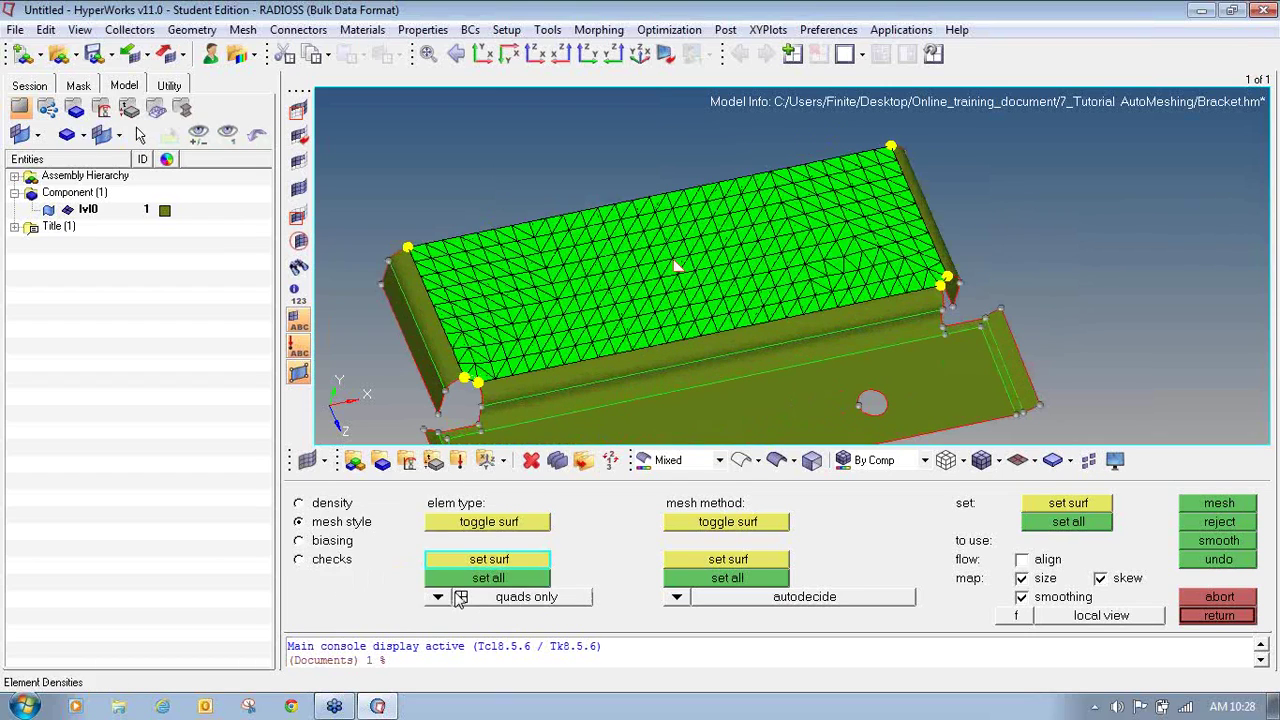
click(1238, 506)
scroll(746, 221, down, 3)
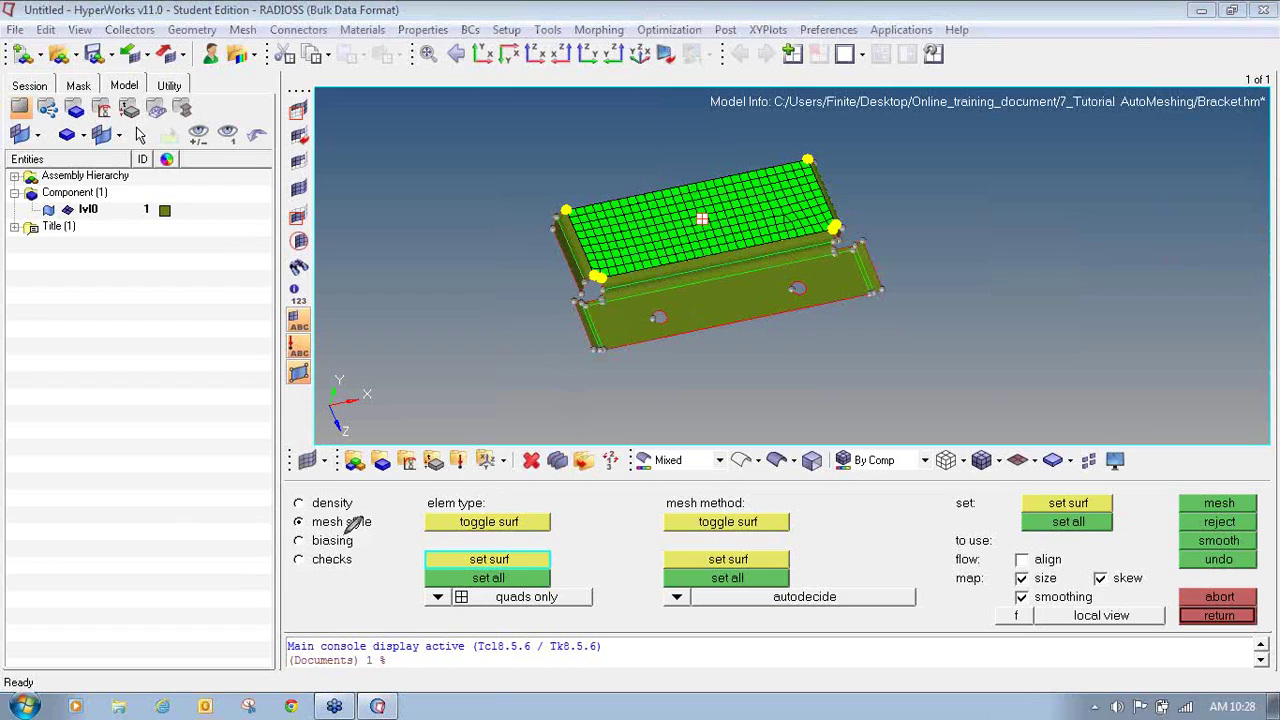
- Adjust the node biasing of the upper surface's long edge nearest the holed flange to 2.000
mouse_move(345, 538)
mouse_down()
mouse_move(298, 528)
mouse_move(312, 552)
mouse_move(335, 532)
mouse_up()
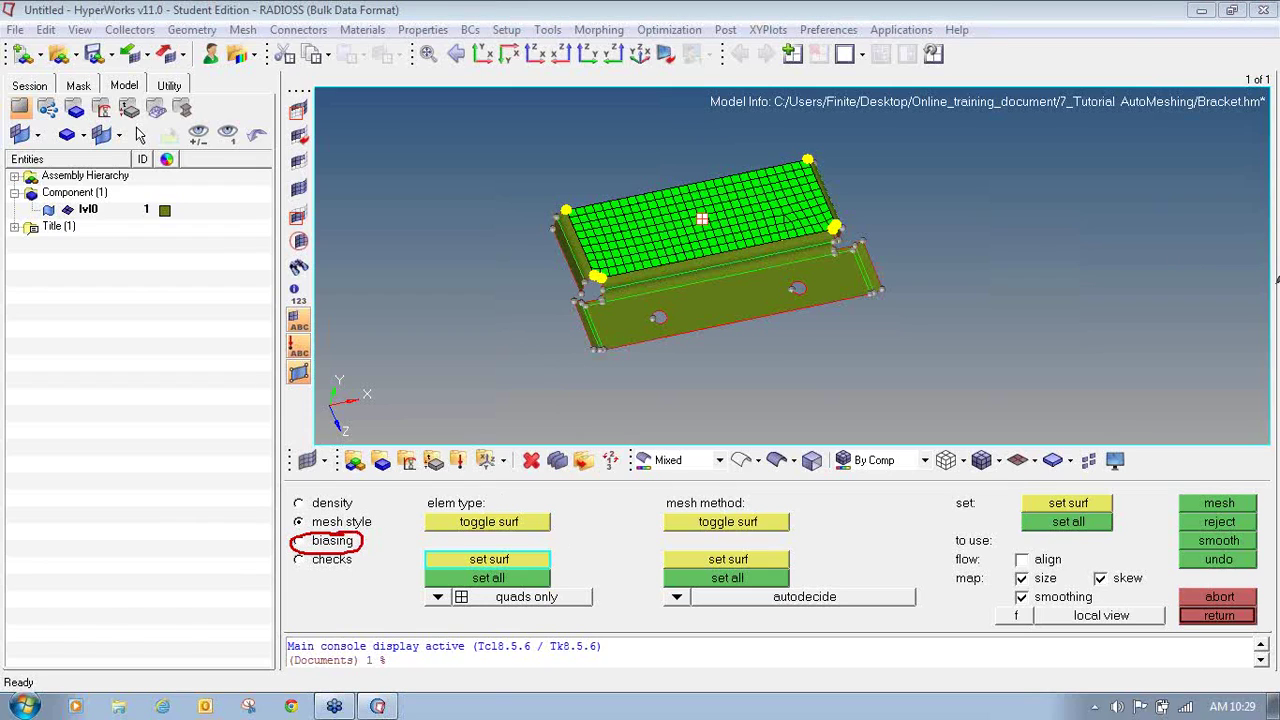
click(321, 542)
scroll(677, 191, up, 1)
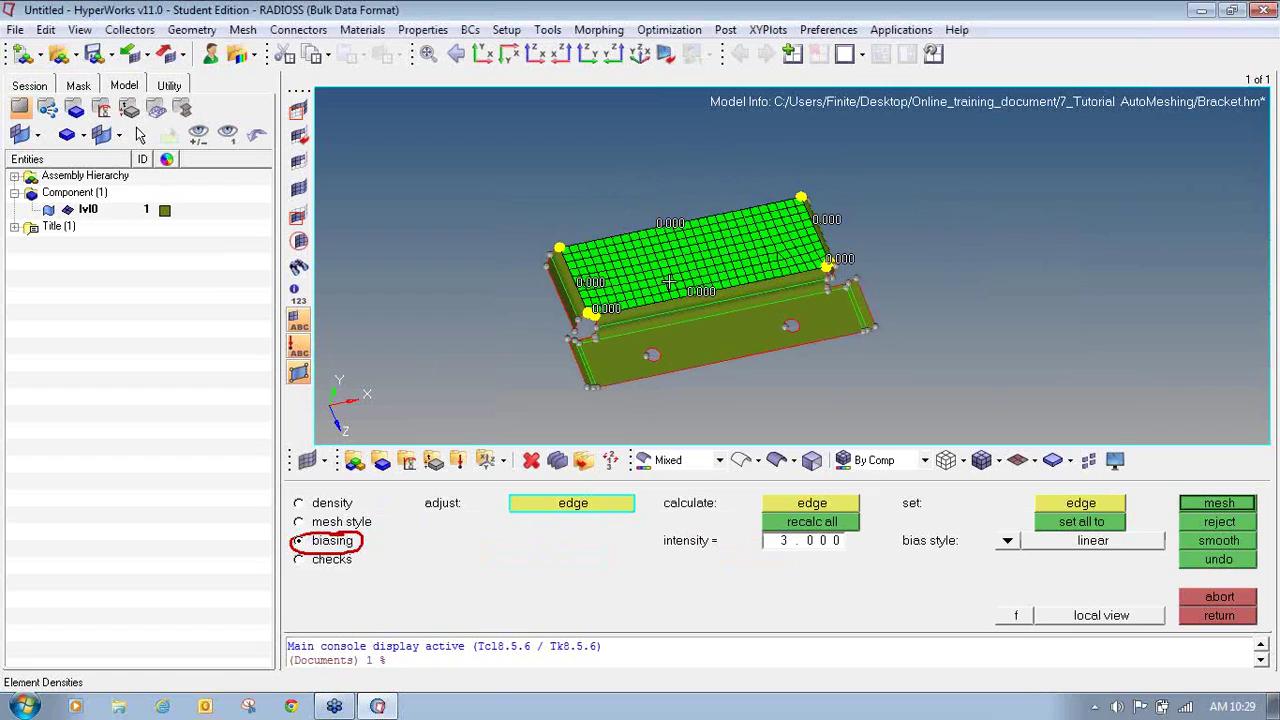
scroll(712, 252, up, 1)
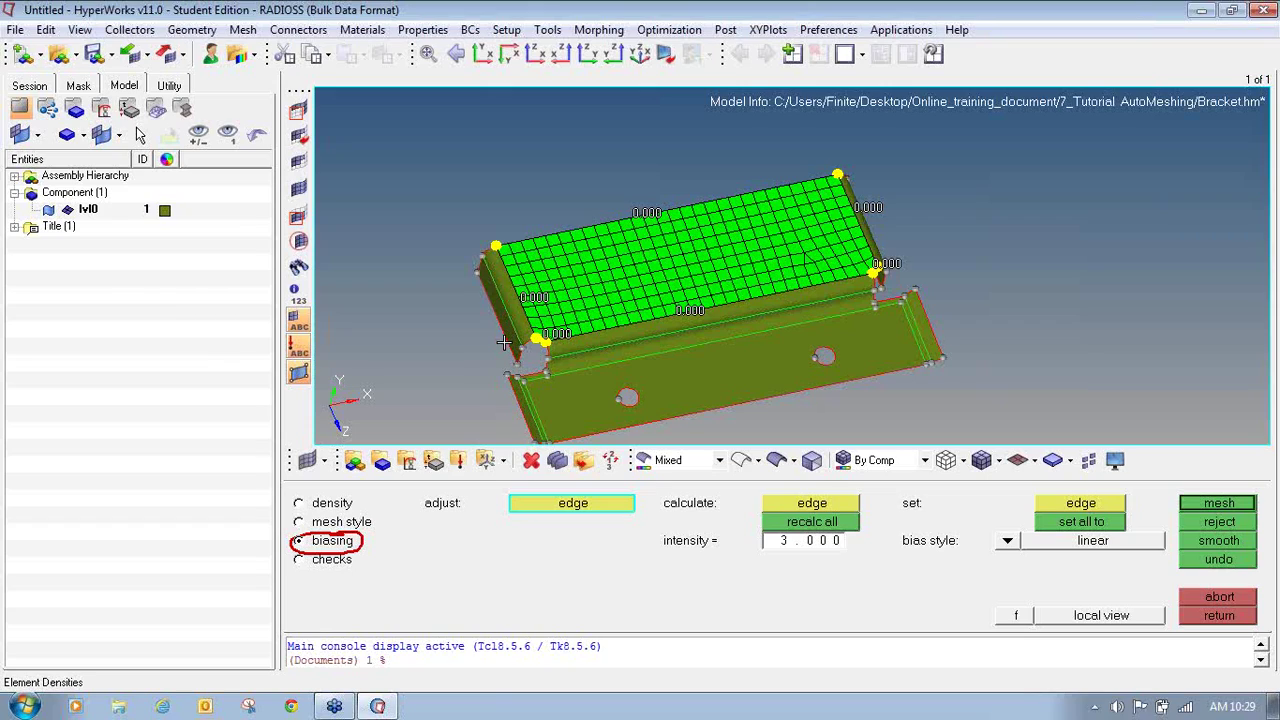
click(683, 280)
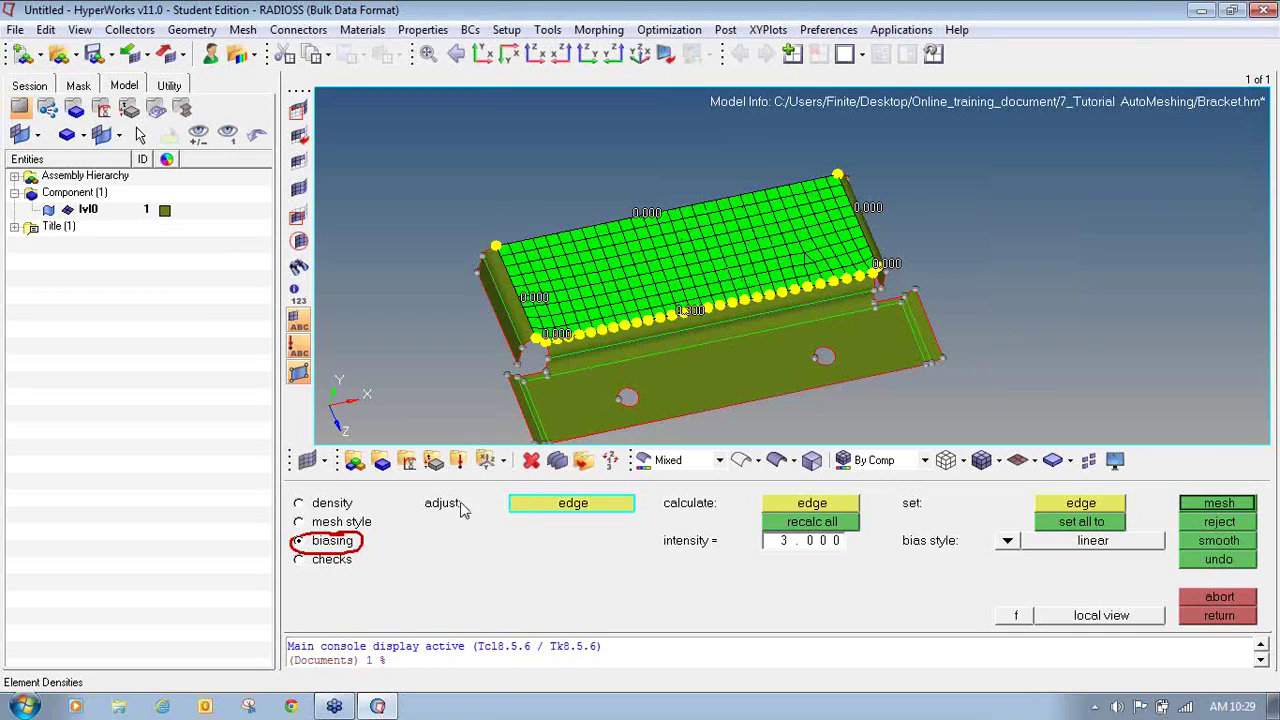
click(687, 309)
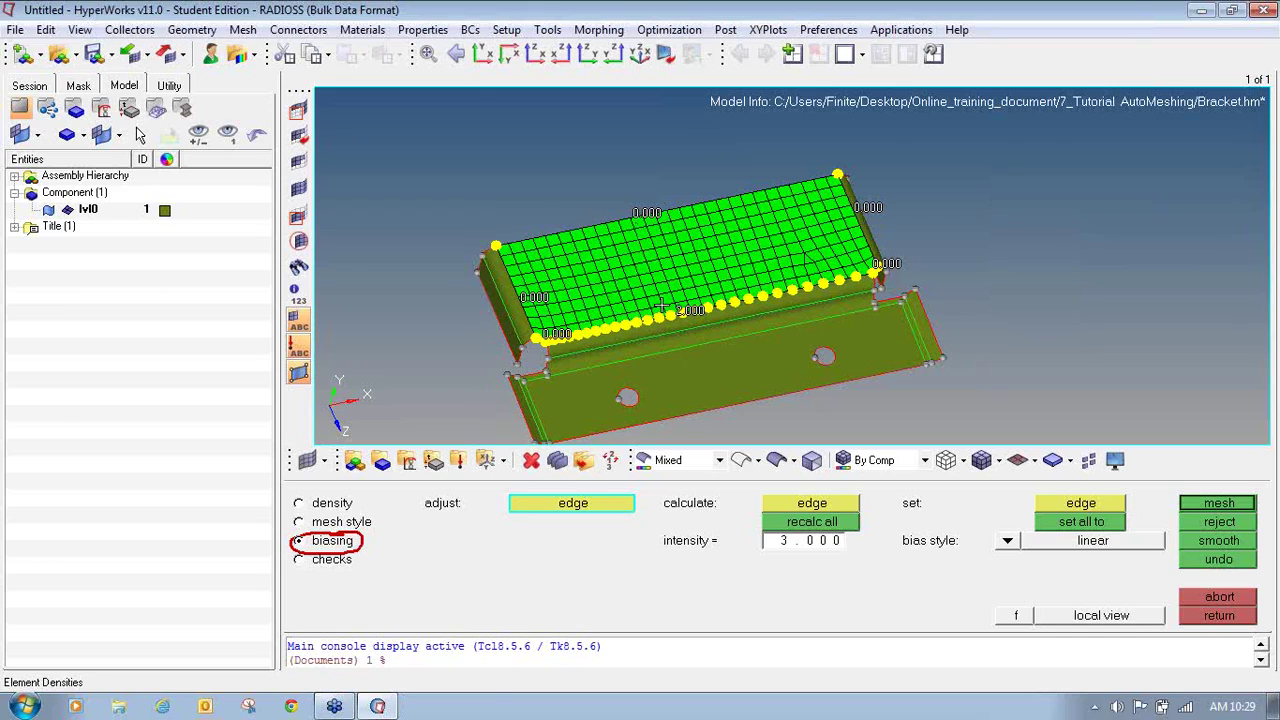
- Apply a linear biasing intensity of 2 to the upper surface's opposite long edge, remesh it, and accept the mesh
click(786, 550)
double_click(791, 552)
text(2)
key(Return)
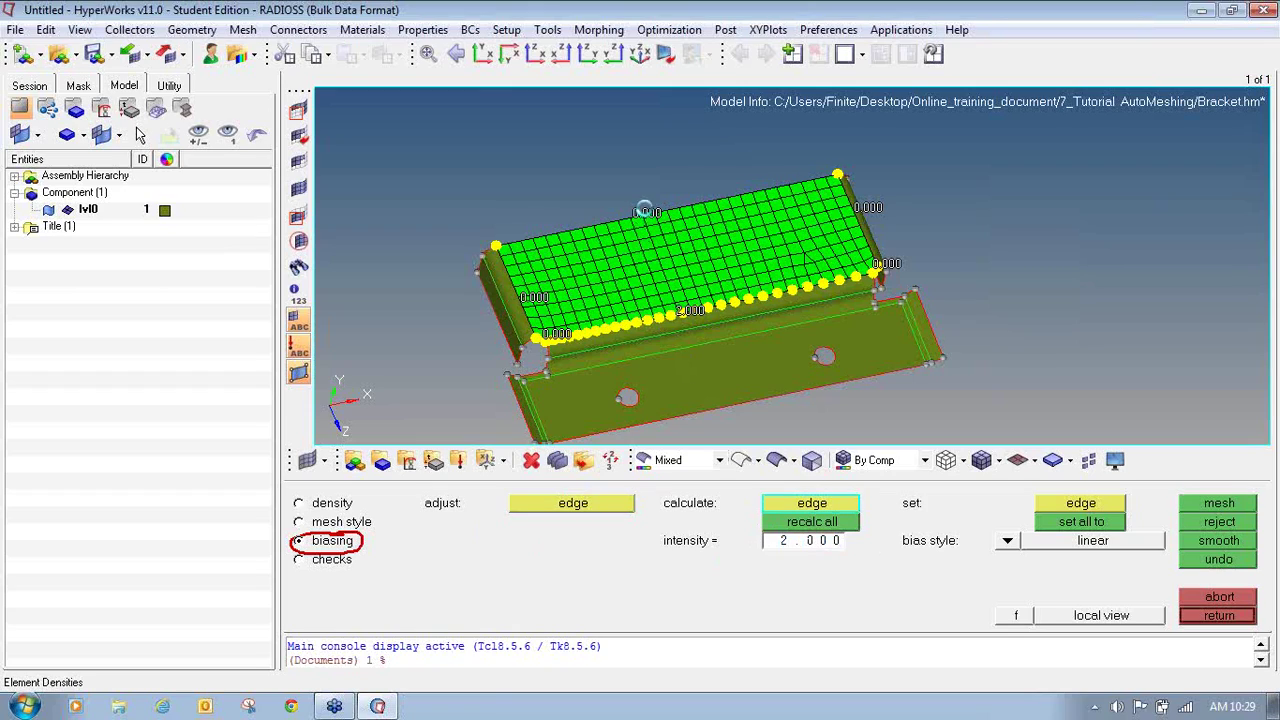
click(645, 212)
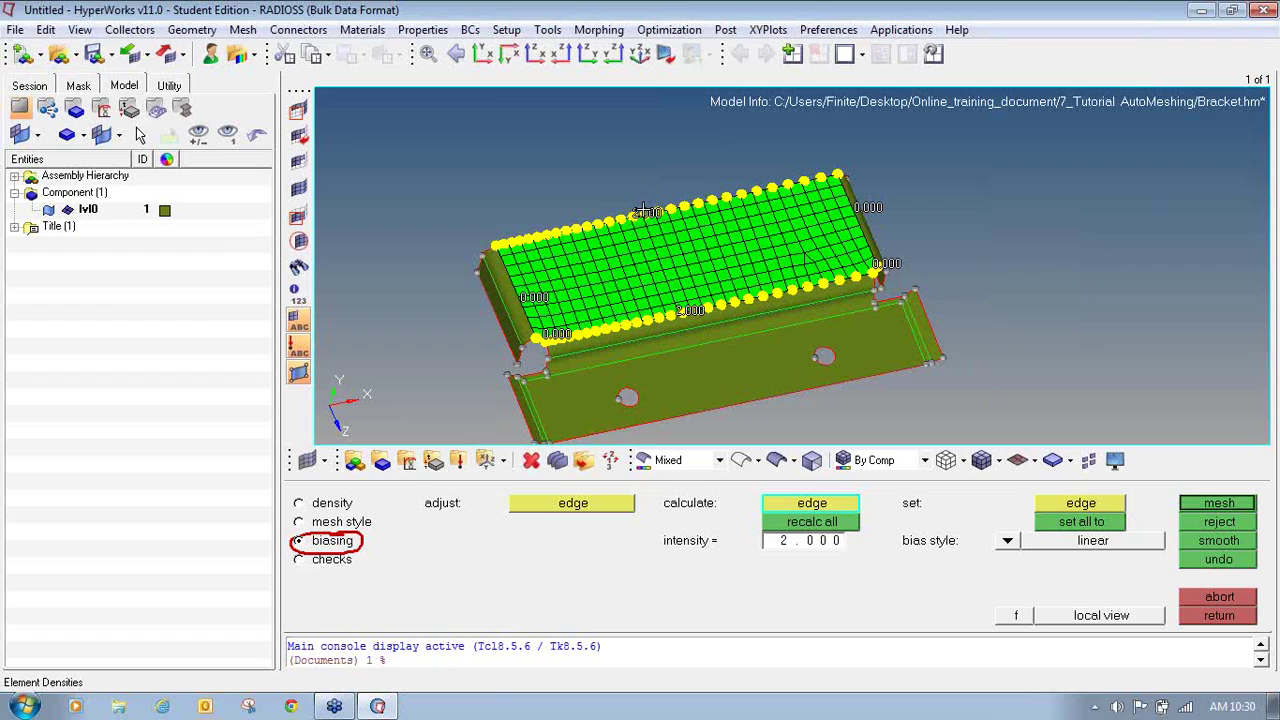
click(1218, 503)
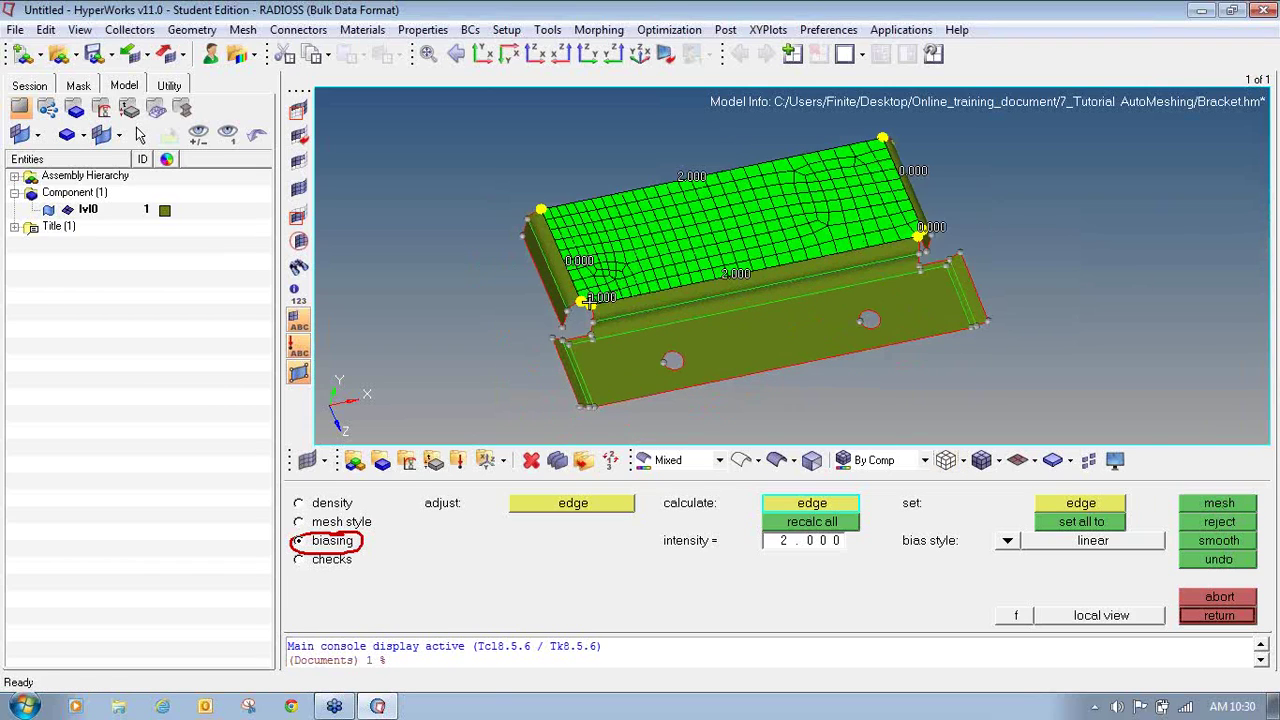
scroll(560, 300, up, 3)
scroll(560, 300, down, 2)
ctrl+right_drag(560, 206, 562, 148)
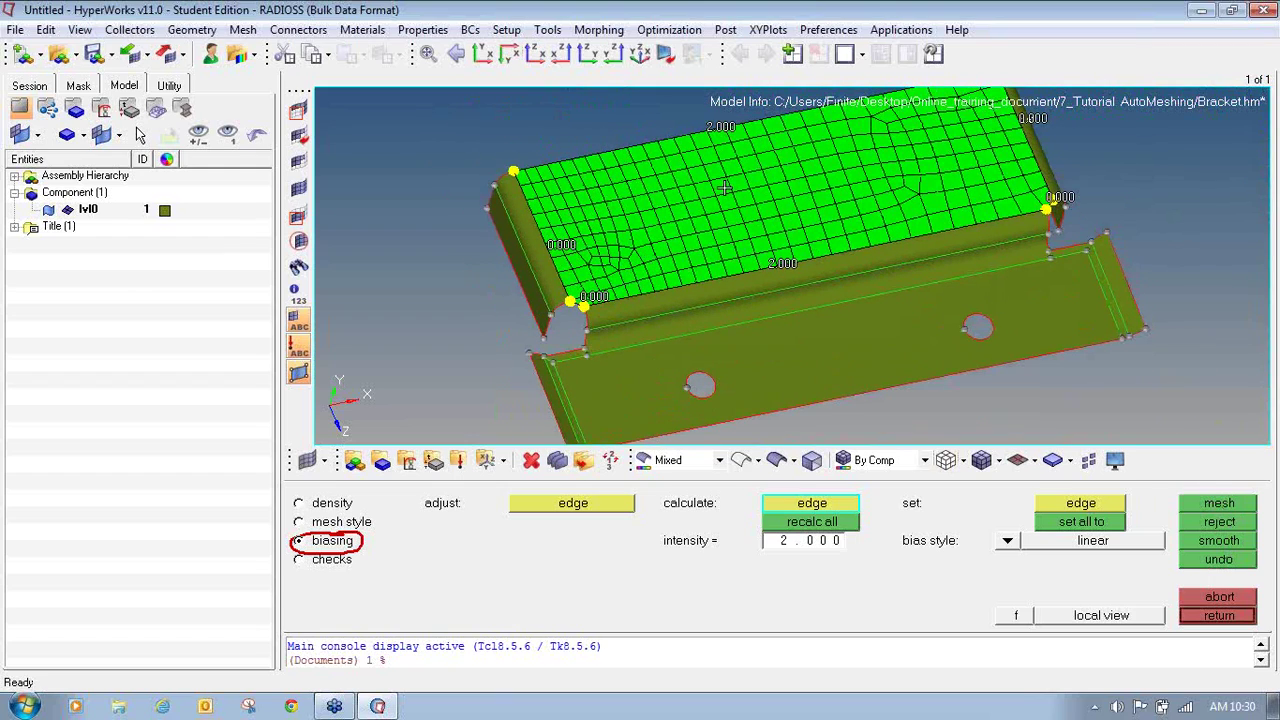
scroll(970, 207, down, 3)
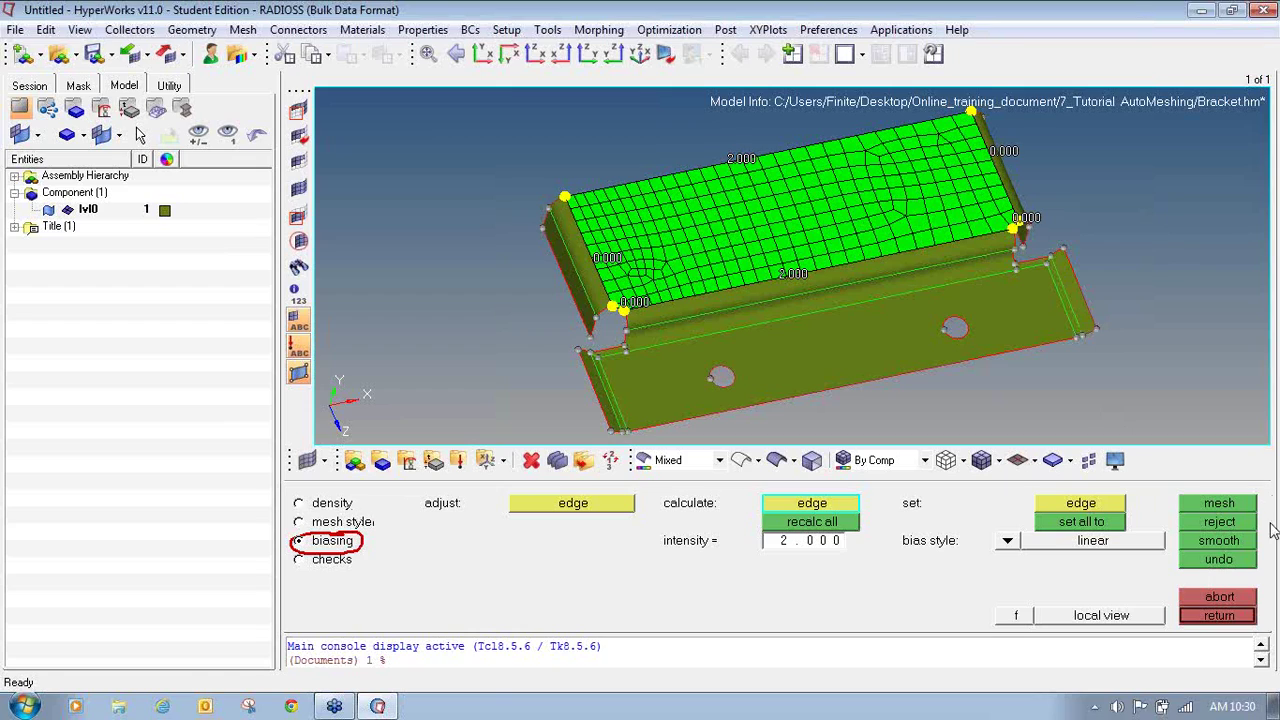
click(1225, 615)
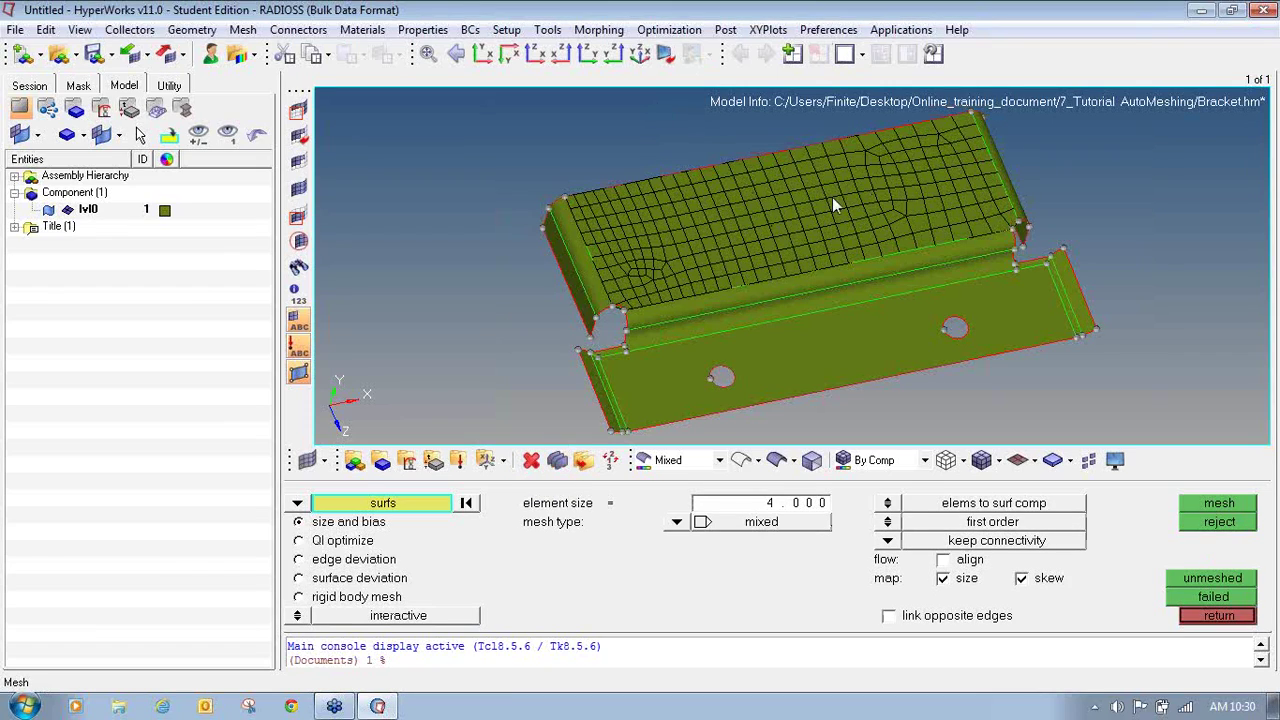
click(1236, 618)
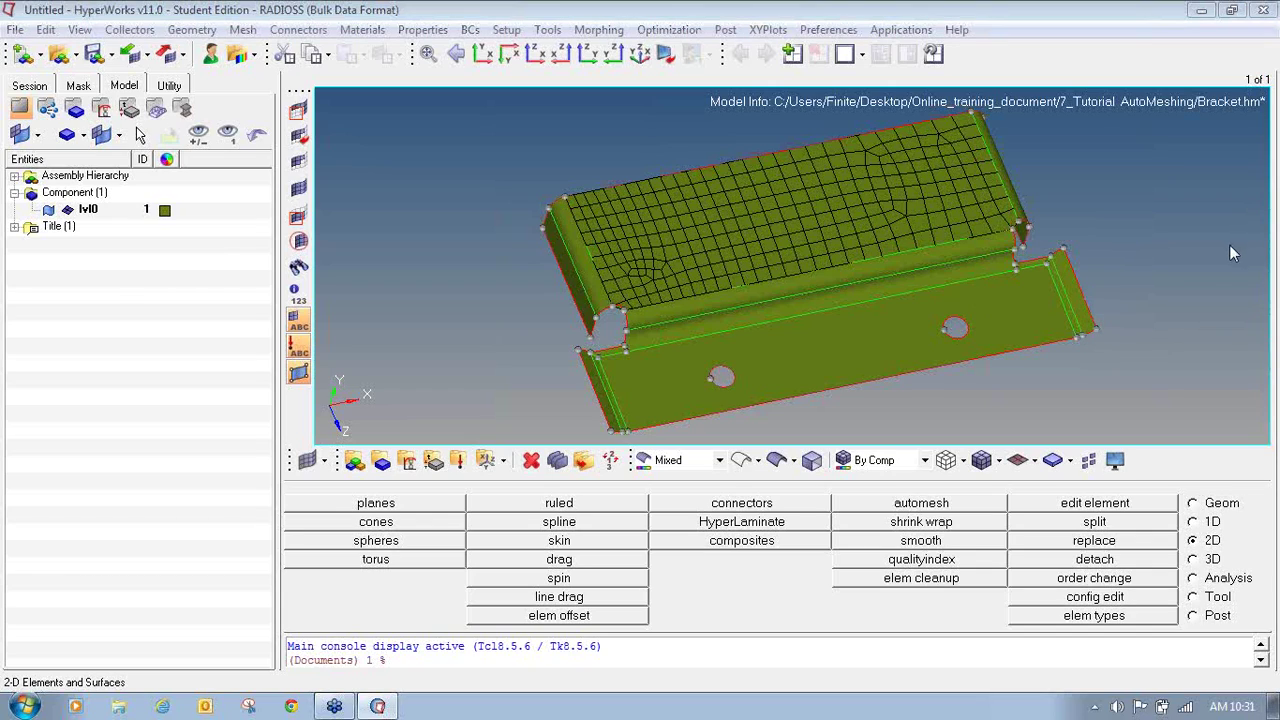
- Automesh all unmeshed surfaces of the bracket with element size 4 and mixed mesh type, and accept the mesh
mouse_move(1222, 516)
mouse_down()
mouse_move(1180, 532)
mouse_move(1226, 556)
mouse_move(1232, 518)
mouse_move(1206, 514)
mouse_up()
mouse_move(882, 500)
mouse_down()
mouse_move(945, 504)
mouse_move(935, 474)
mouse_move(892, 492)
mouse_up()
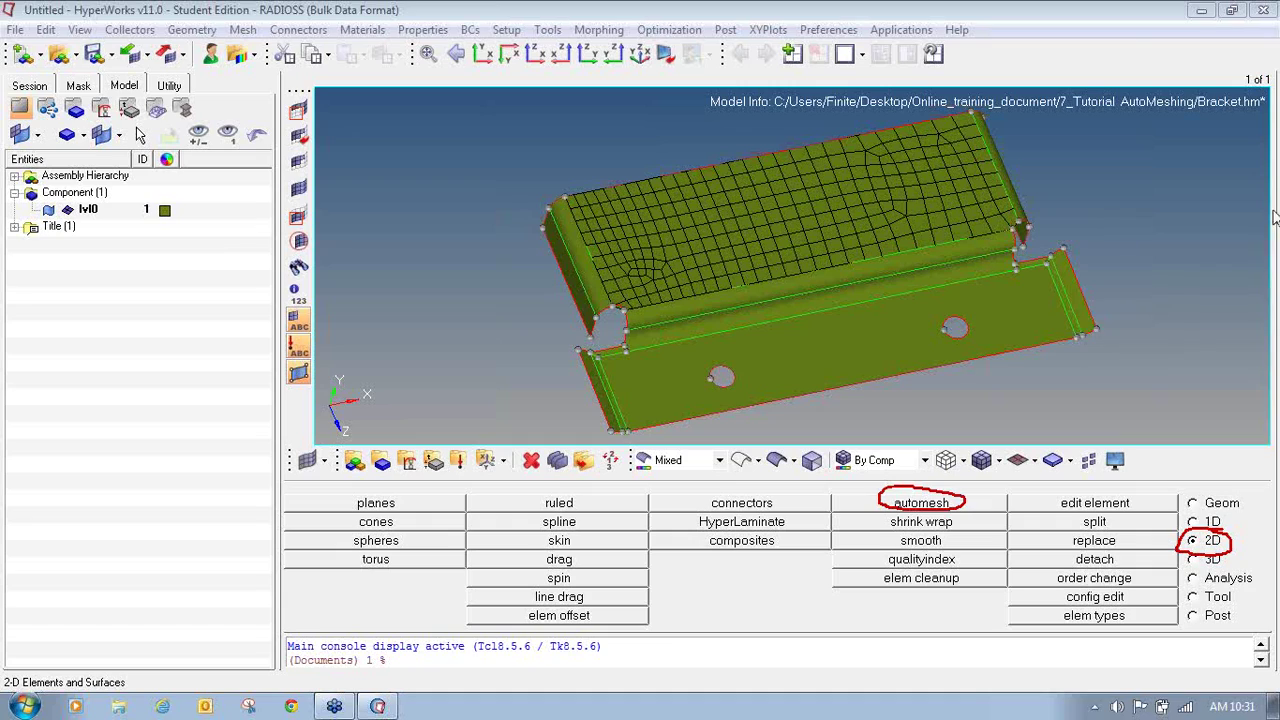
click(900, 508)
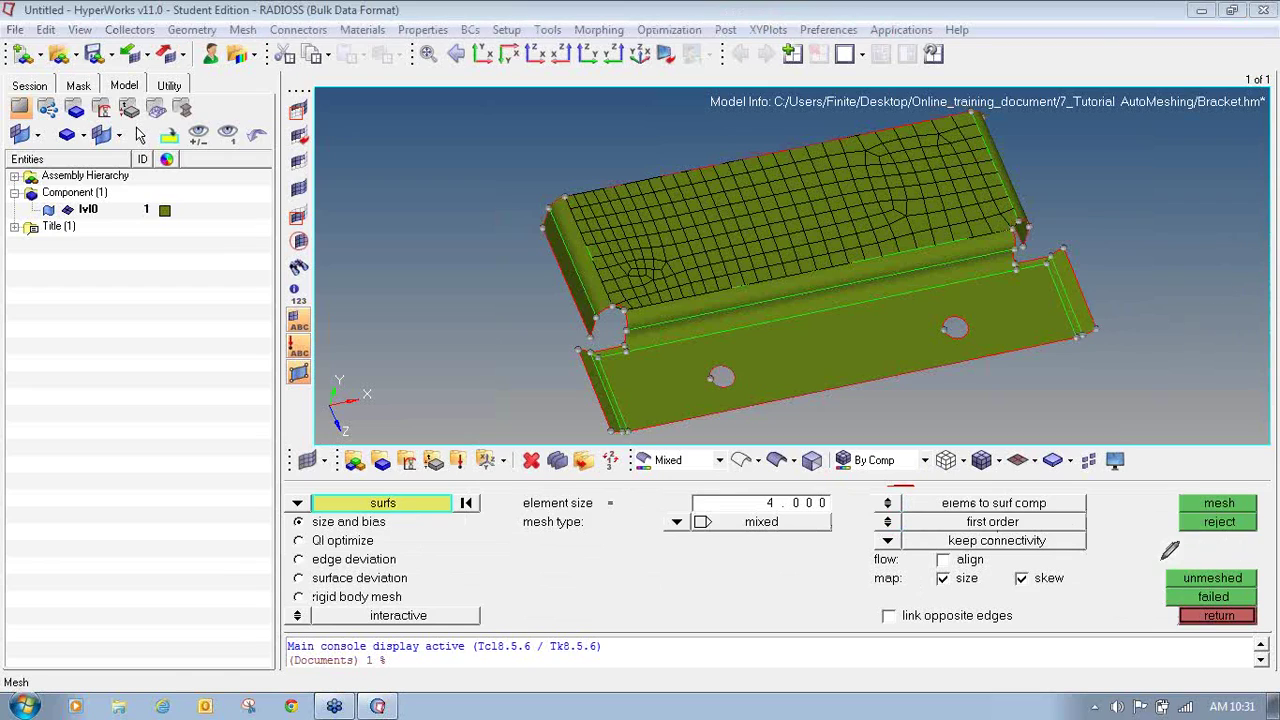
mouse_move(1164, 557)
mouse_down()
mouse_move(1182, 585)
mouse_move(1250, 585)
mouse_move(1252, 566)
mouse_move(1172, 557)
mouse_up()
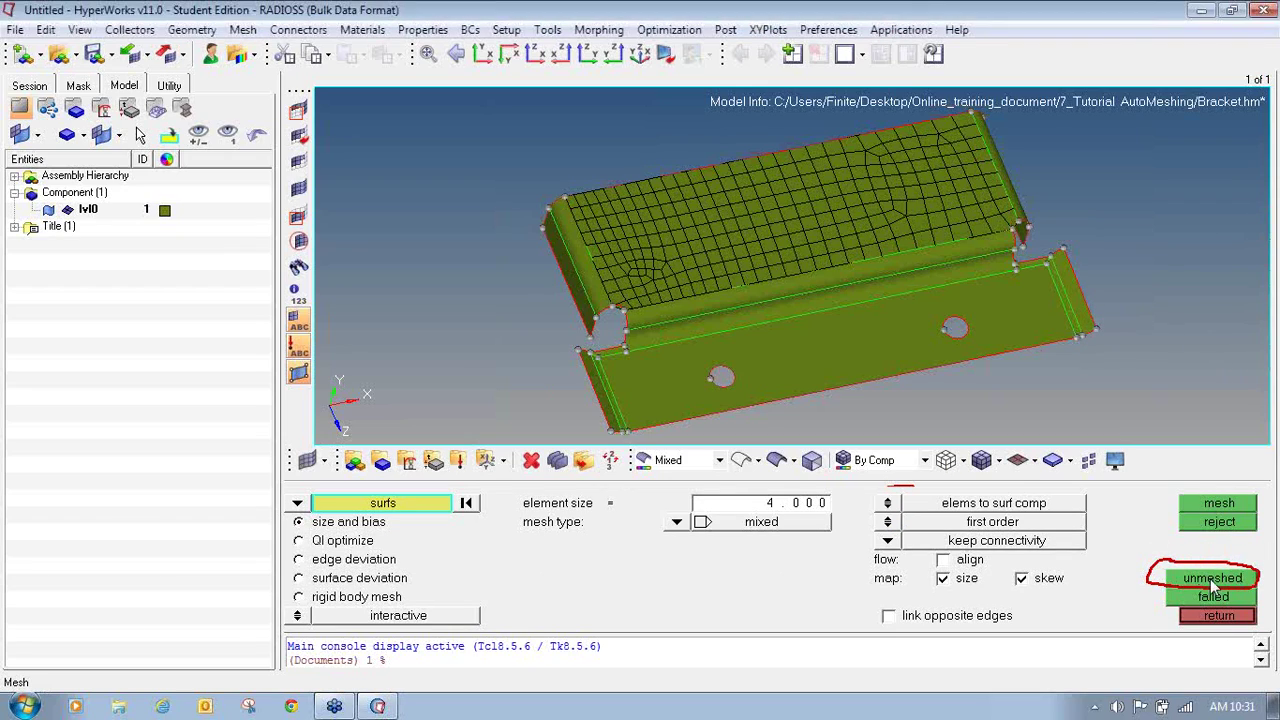
click(1213, 586)
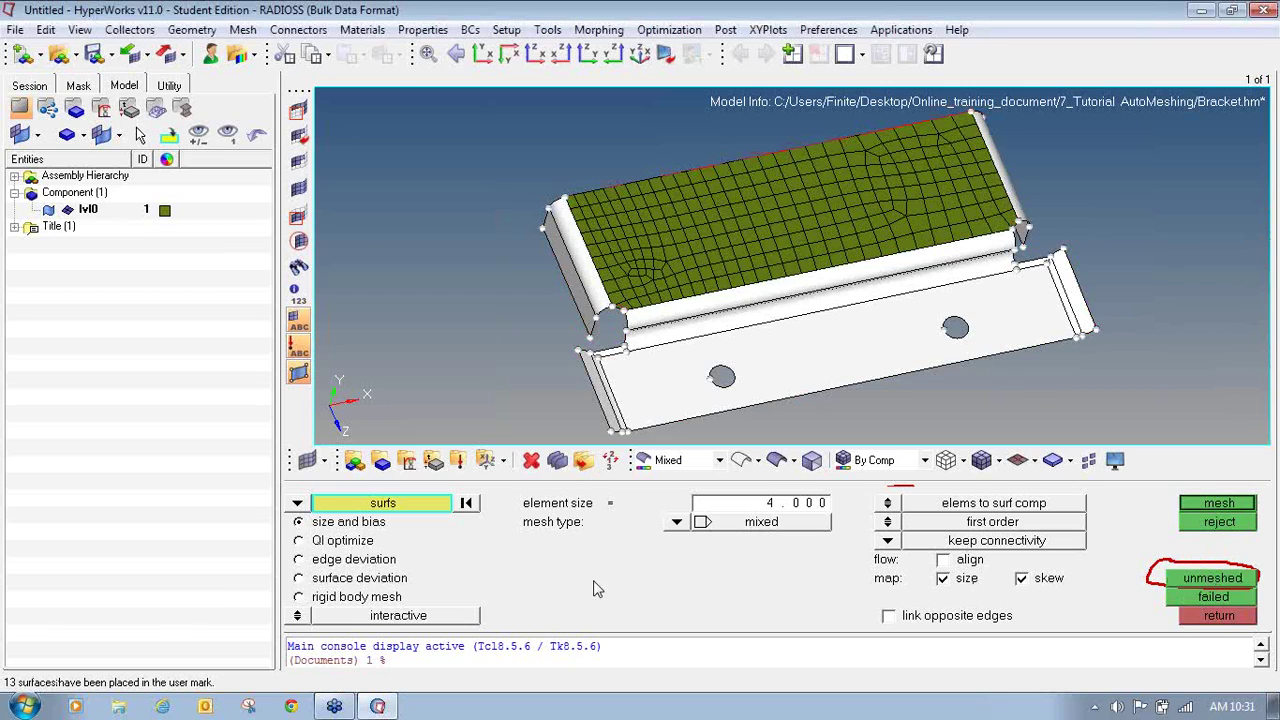
mouse_move(952, 326)
ctrl+mouse_down()
mouse_move(923, 277)
mouse_move(737, 260)
mouse_move(797, 248)
mouse_move(723, 256)
mouse_move(785, 257)
ctrl+mouse_up()
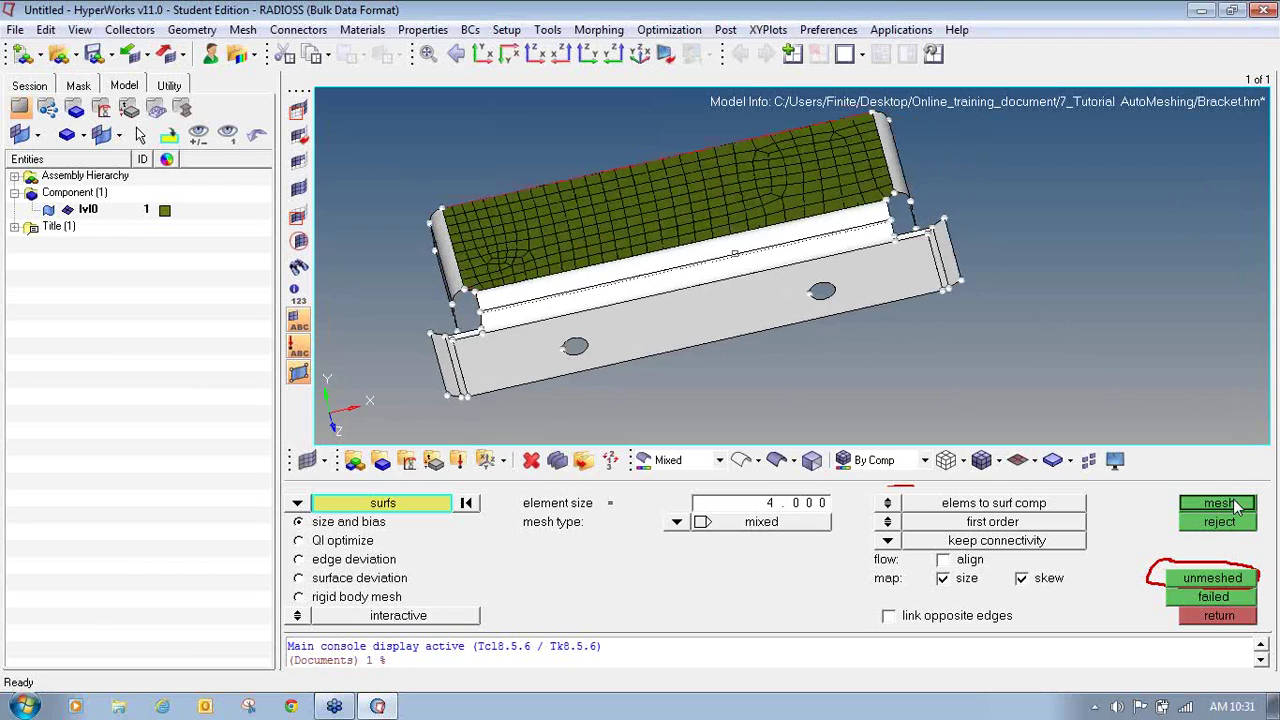
click(1218, 503)
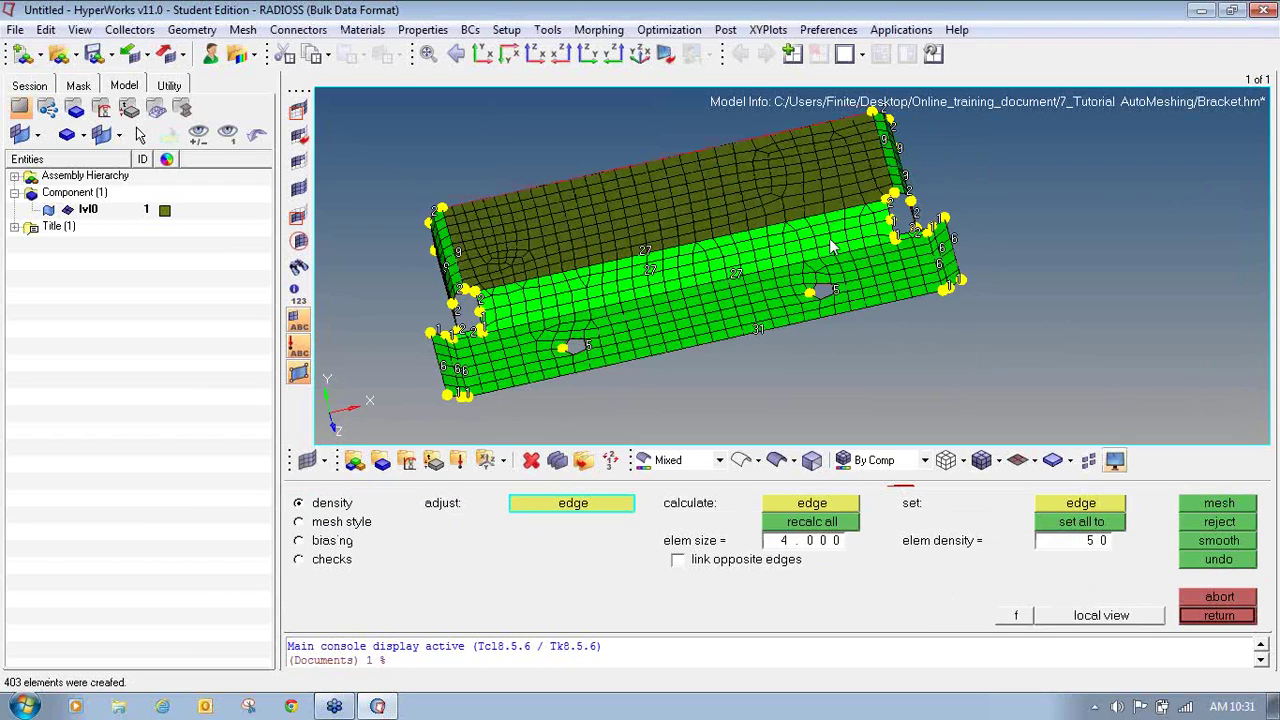
ctrl+drag(978, 213, 940, 224)
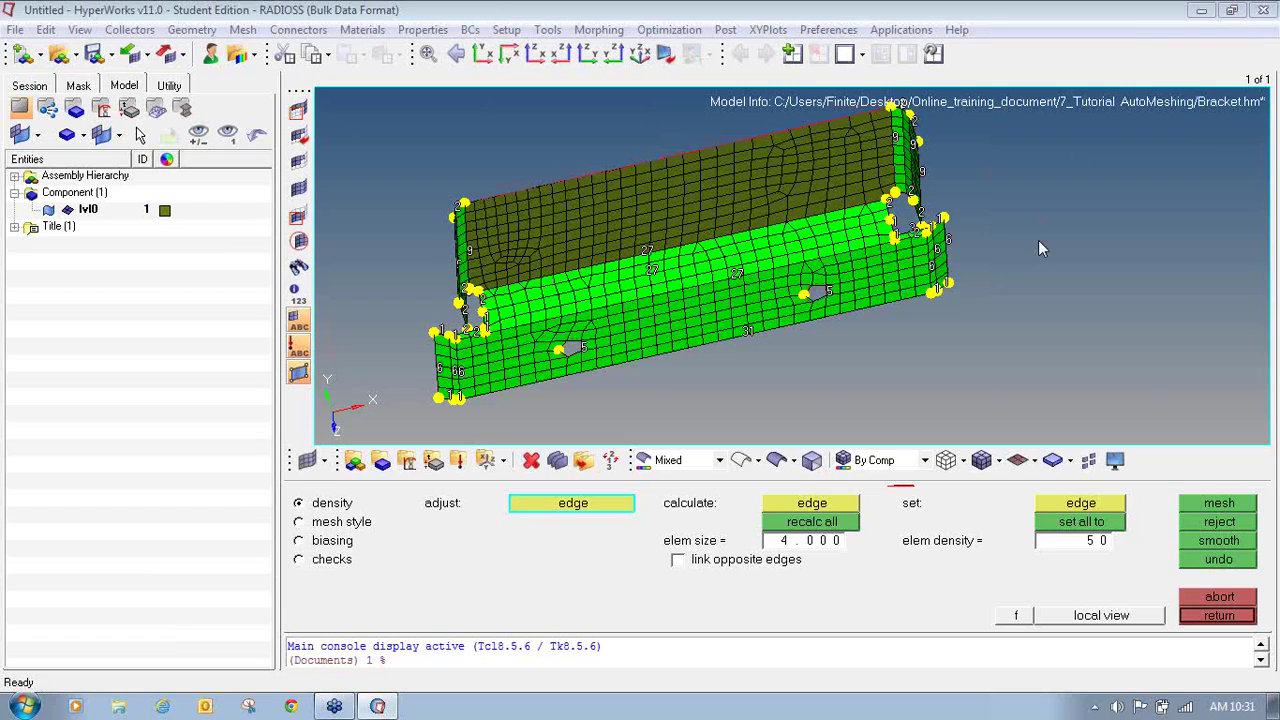
click(1200, 615)
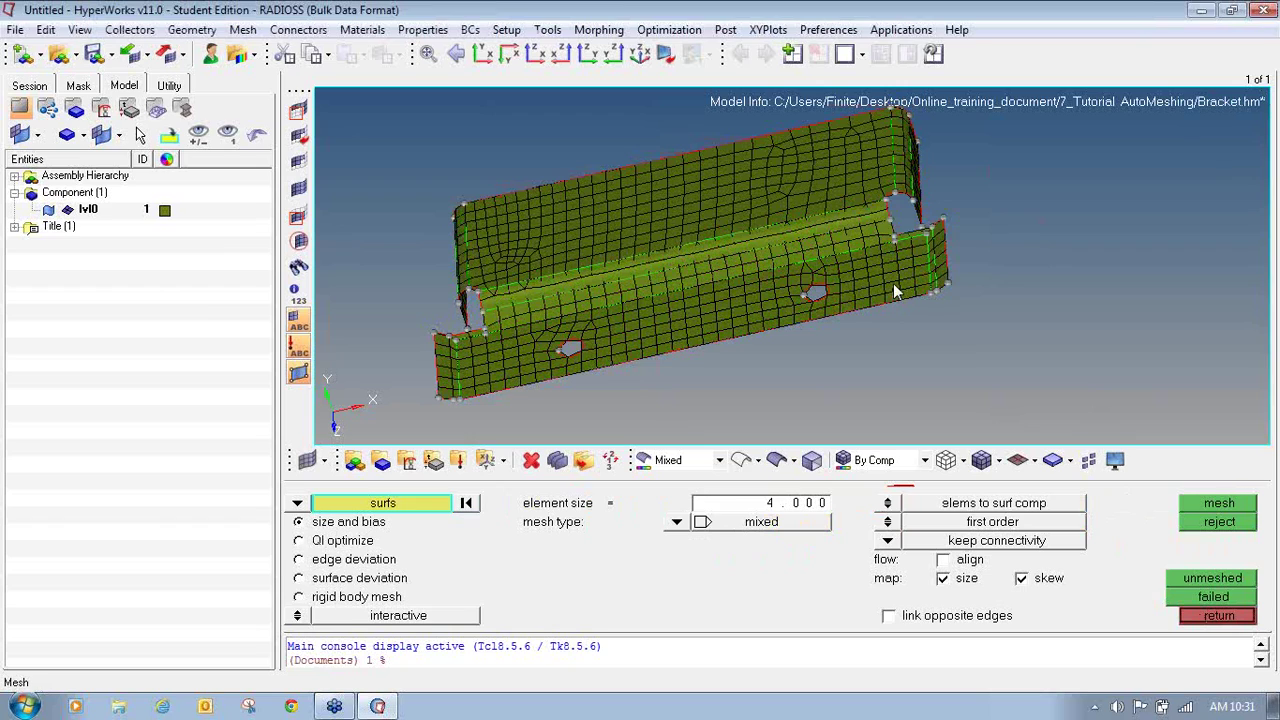
ctrl+drag(893, 283, 940, 310)
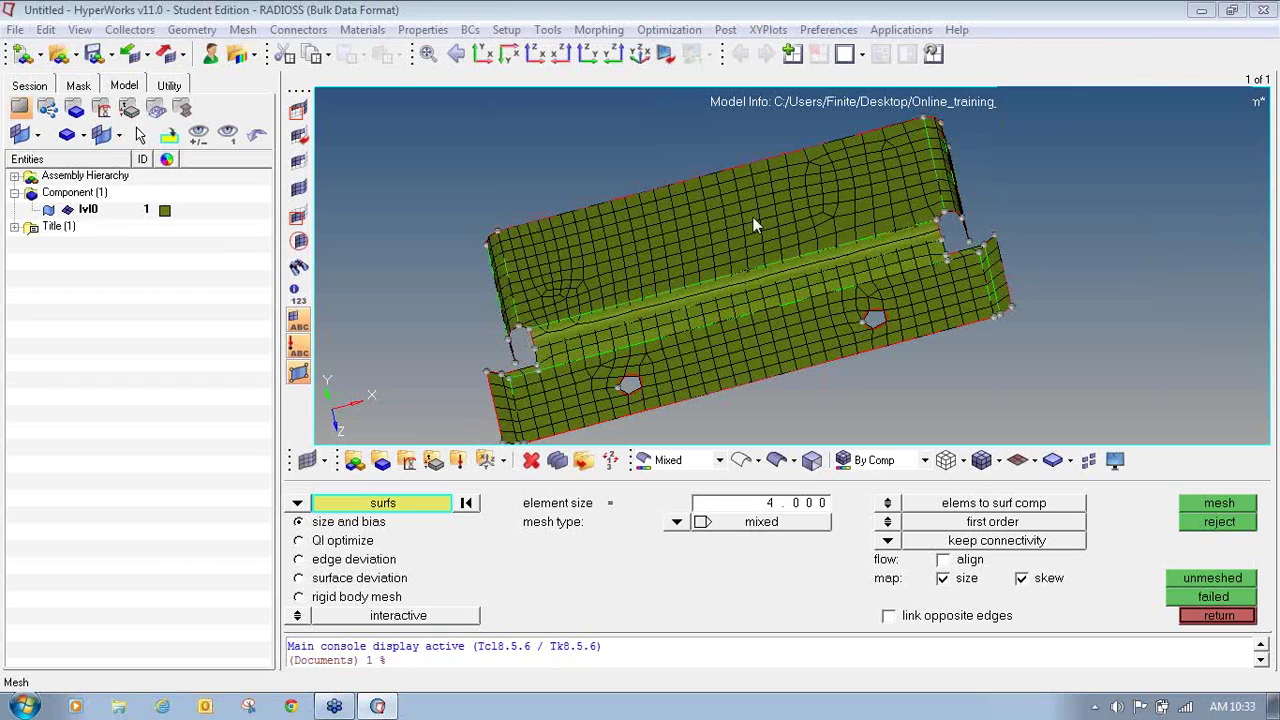
ctrl+drag(752, 216, 617, 192)
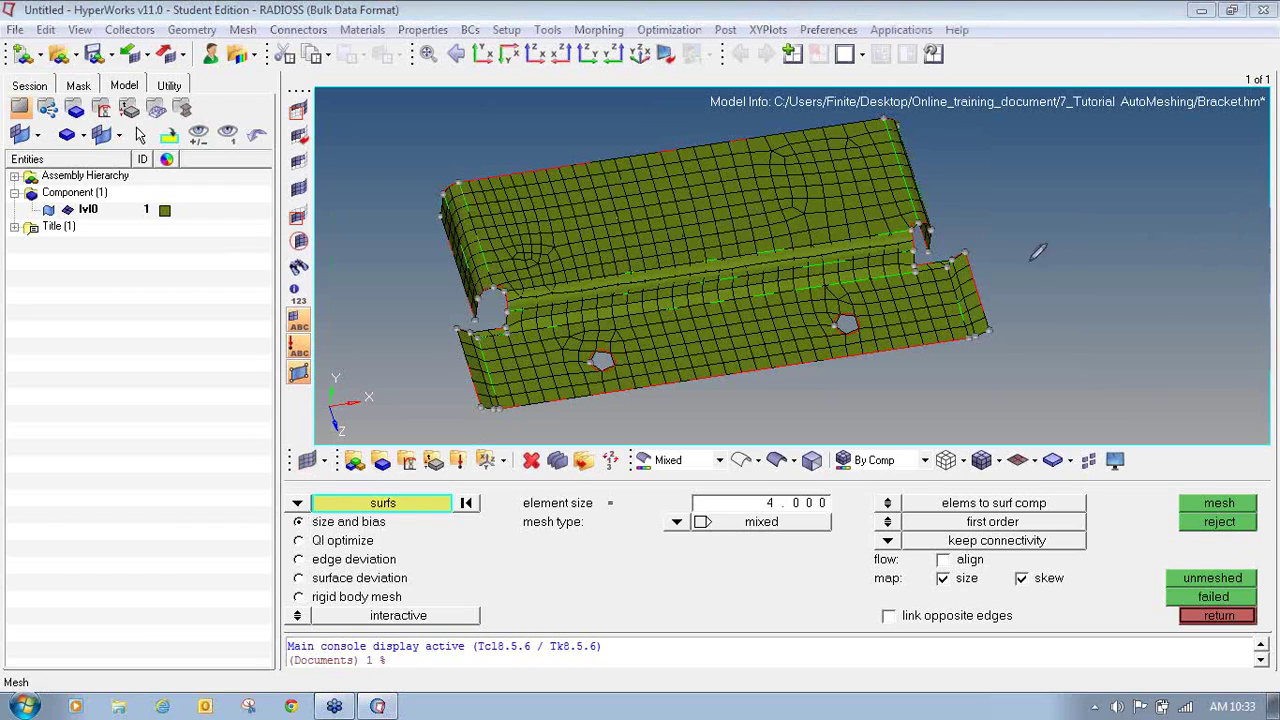
- Switch the automesh input from surfaces to elements with size and bias, and select all elements
mouse_move(310, 492)
mouse_down()
mouse_move(283, 514)
mouse_move(311, 521)
mouse_move(310, 488)
mouse_up()
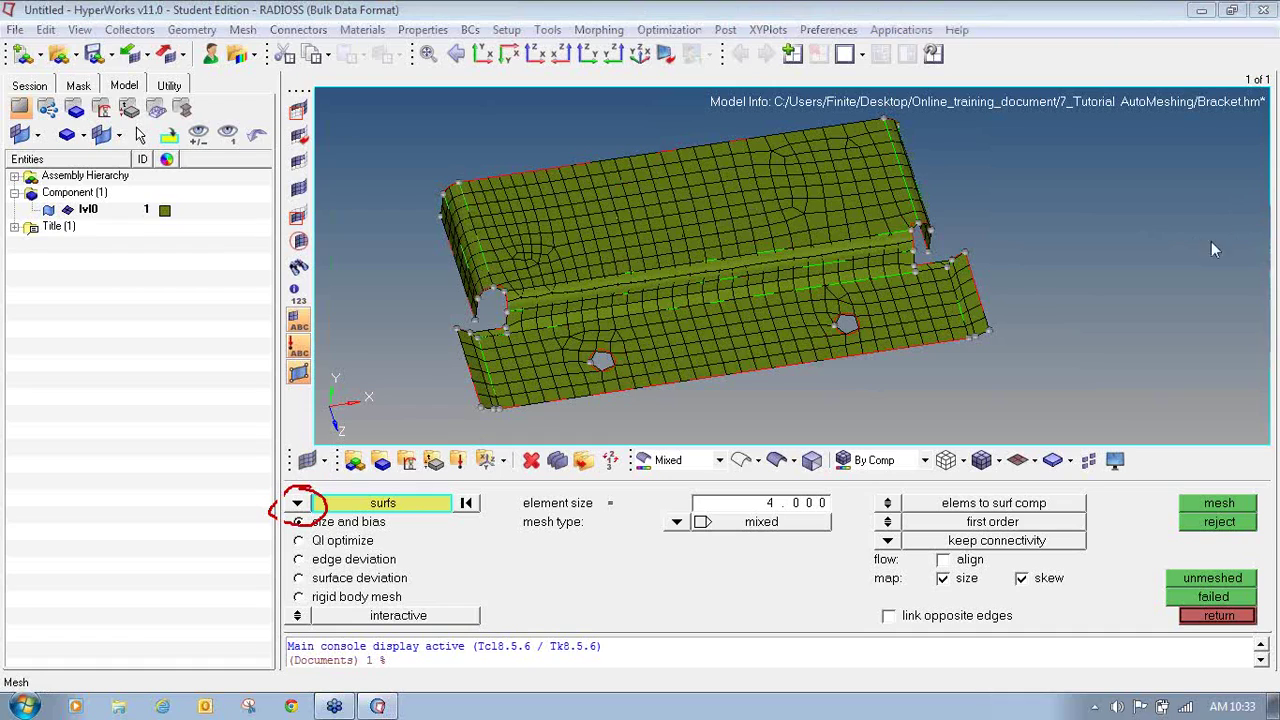
click(297, 503)
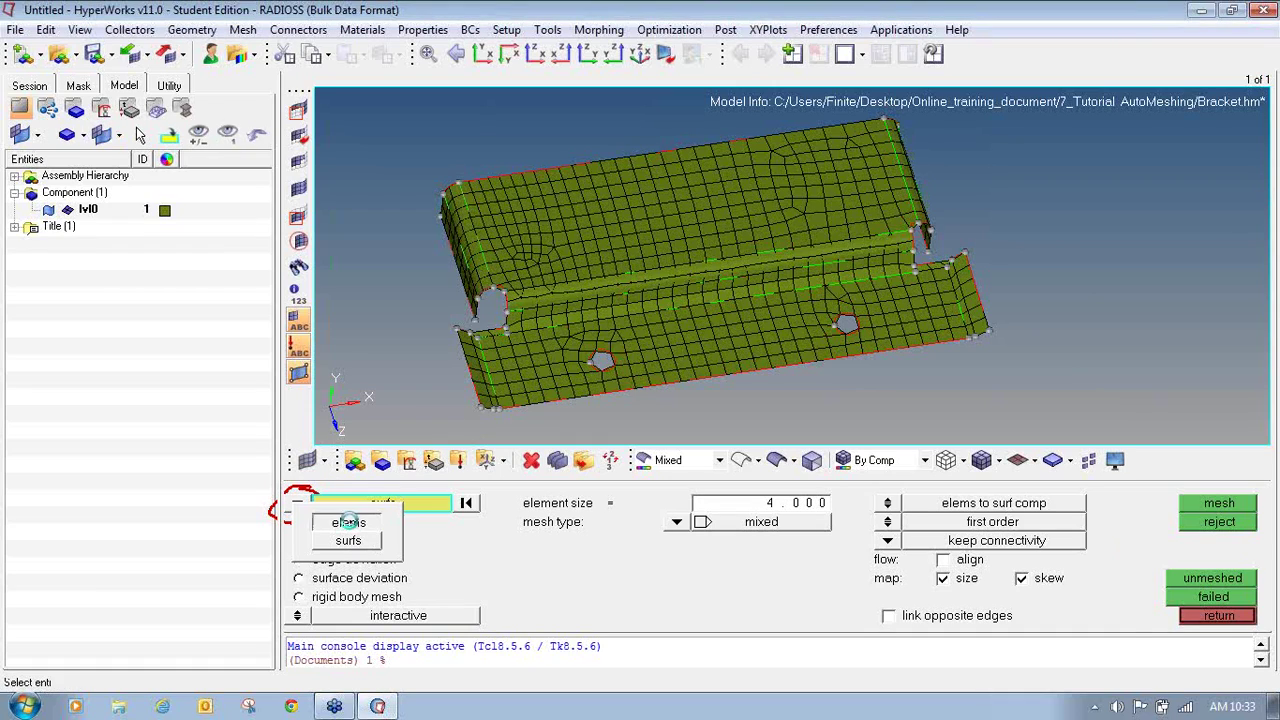
click(348, 521)
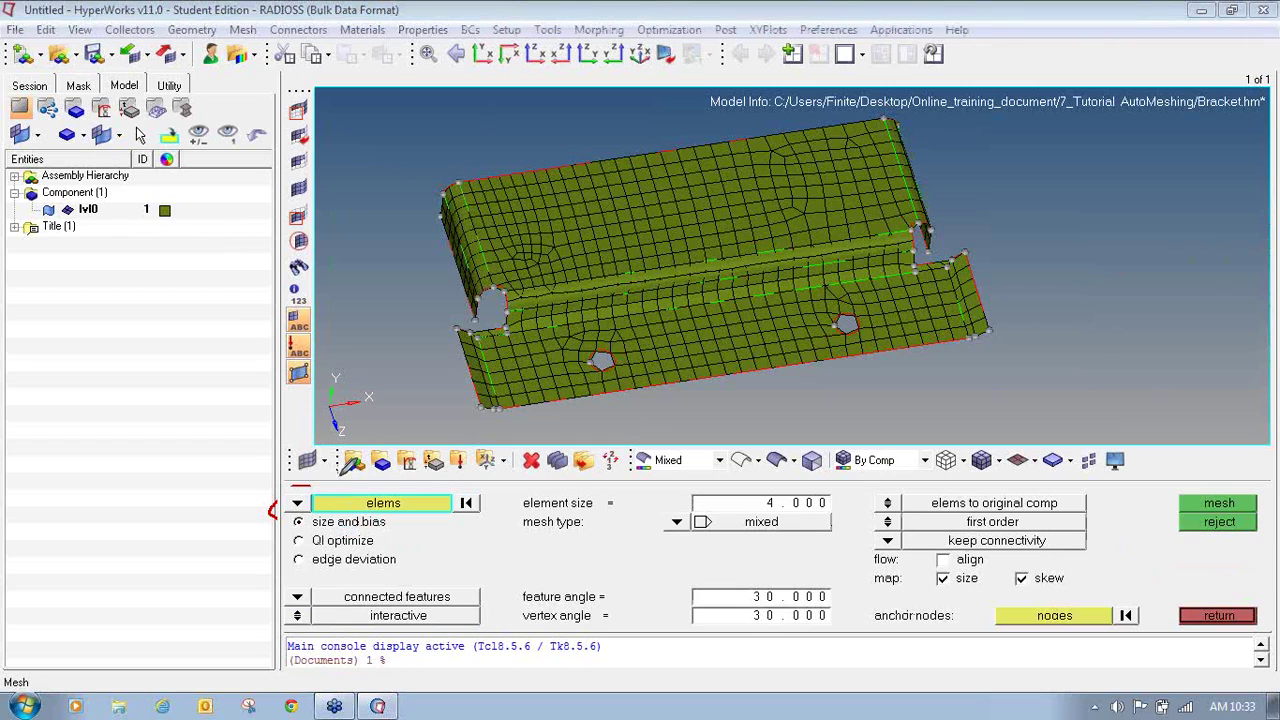
mouse_move(330, 505)
mouse_down()
mouse_move(285, 516)
mouse_move(293, 529)
mouse_move(395, 524)
mouse_move(320, 508)
mouse_up()
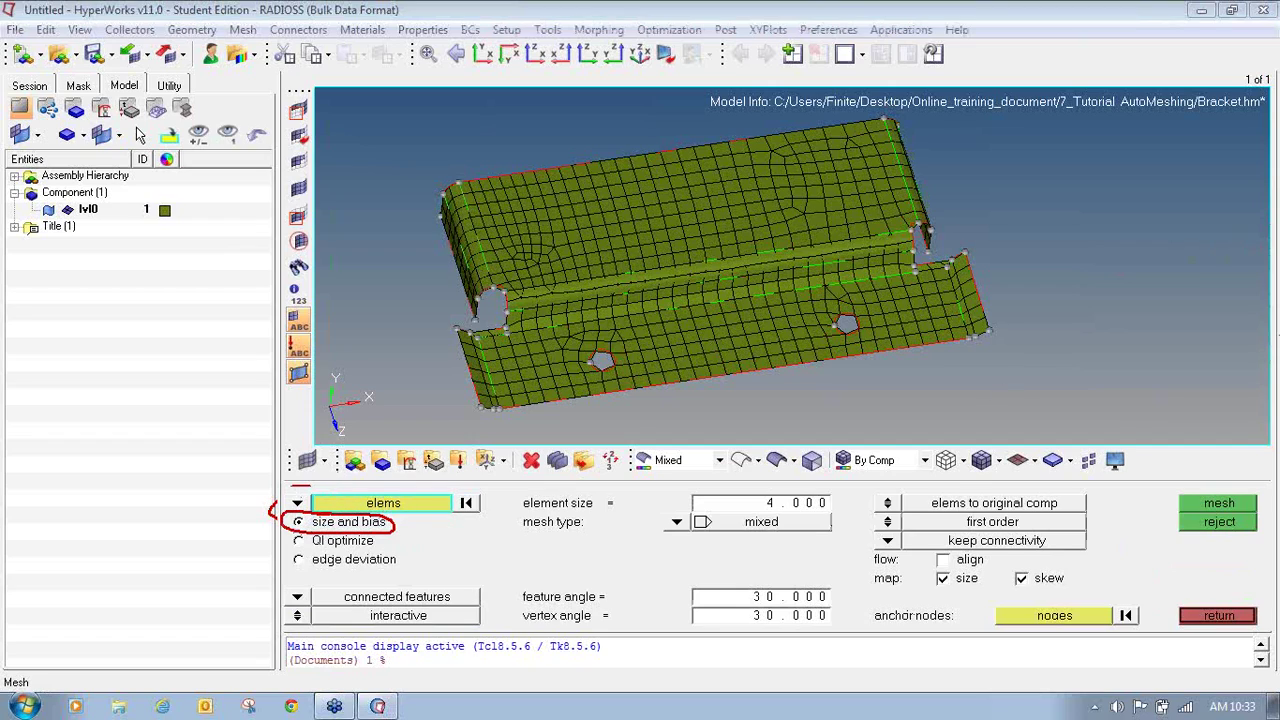
click(1245, 240)
click(435, 510)
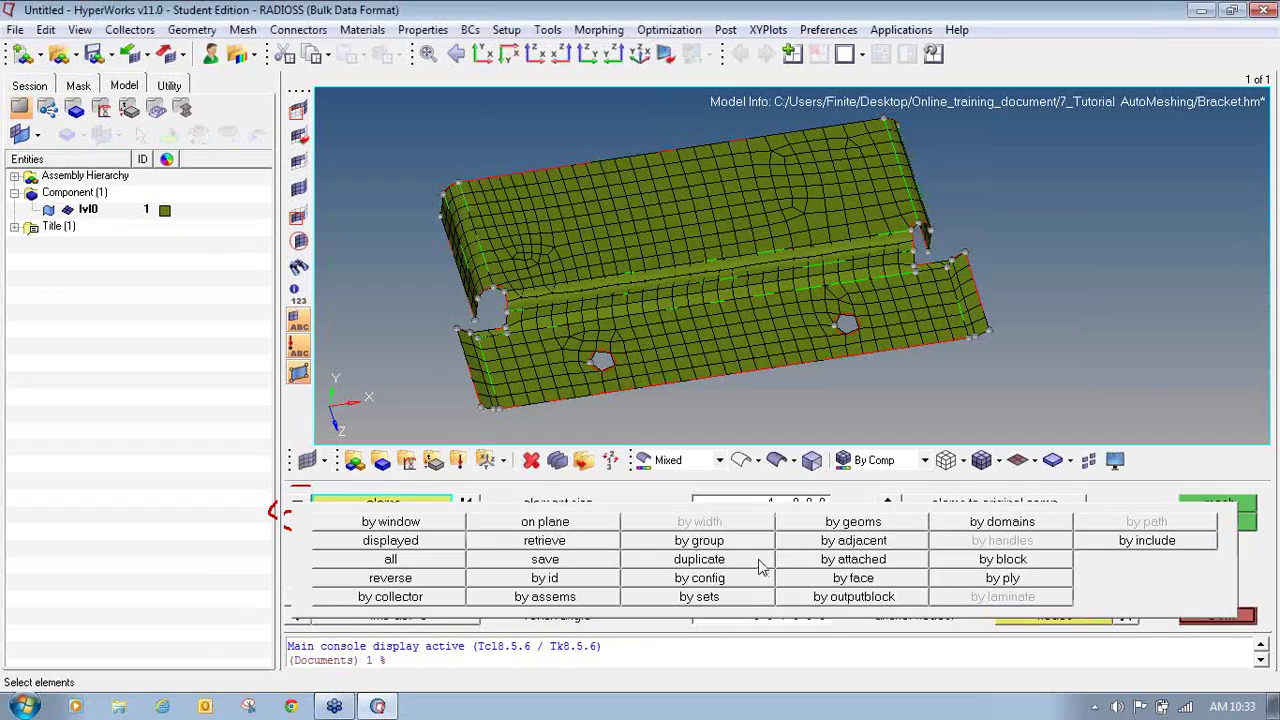
click(455, 560)
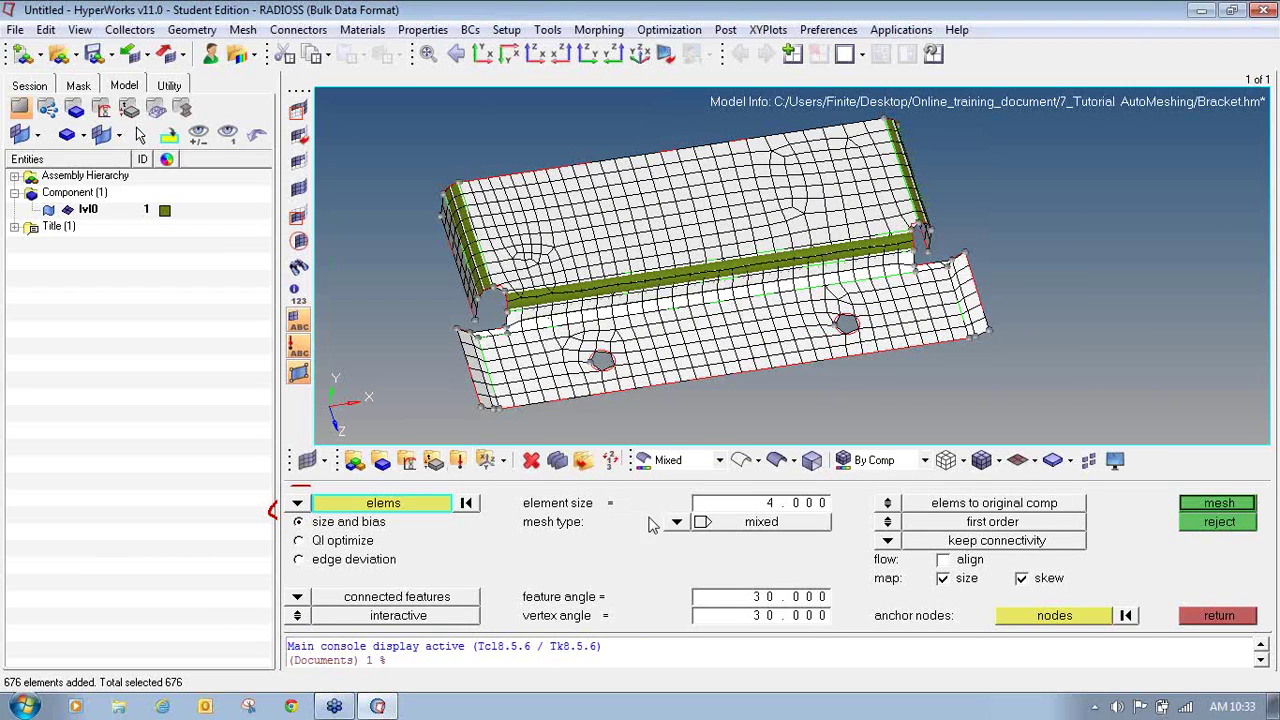
- Remesh the selected elements with element size 3 and the R-trias mesh type, and inspect the new mesh
click(797, 503)
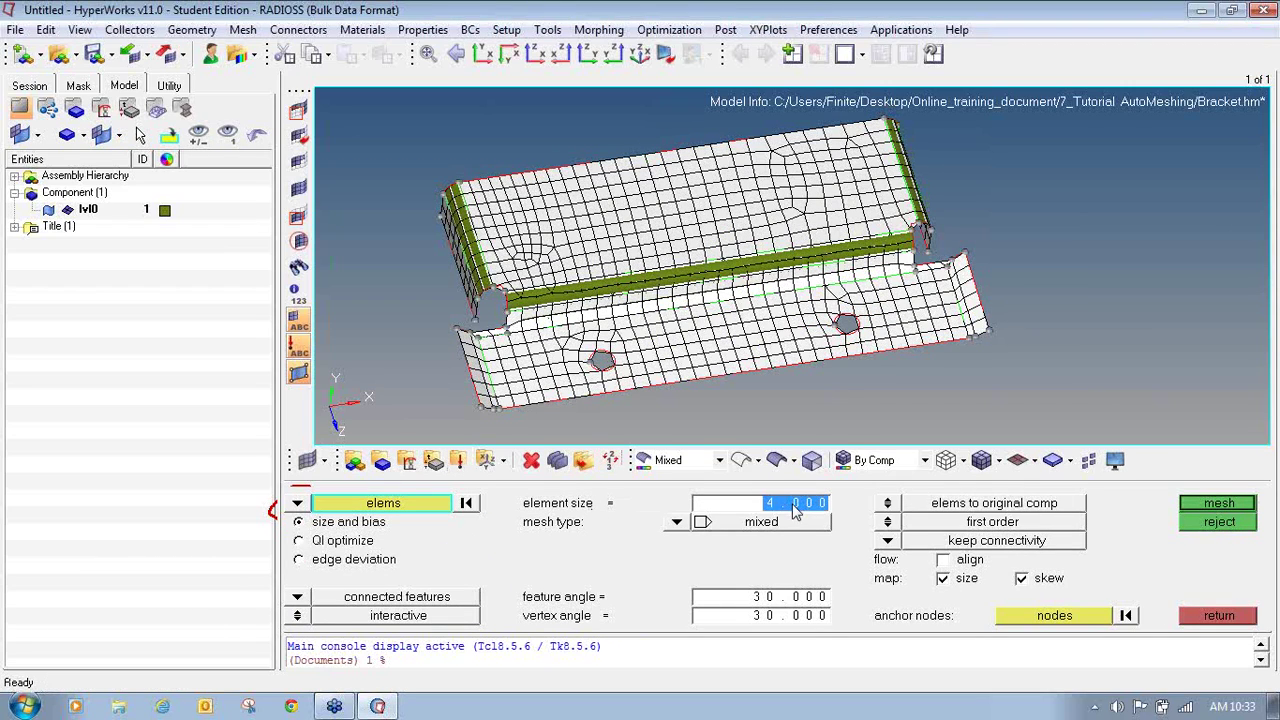
text(3)
key(Return)
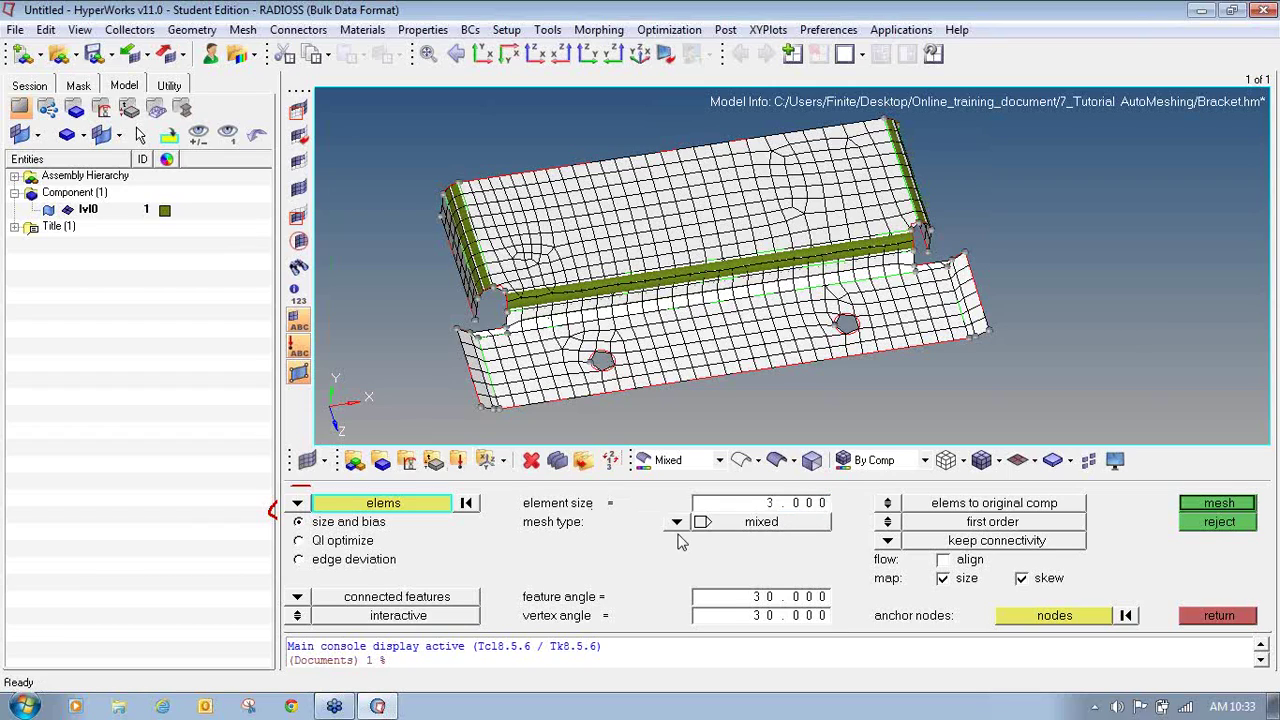
click(679, 522)
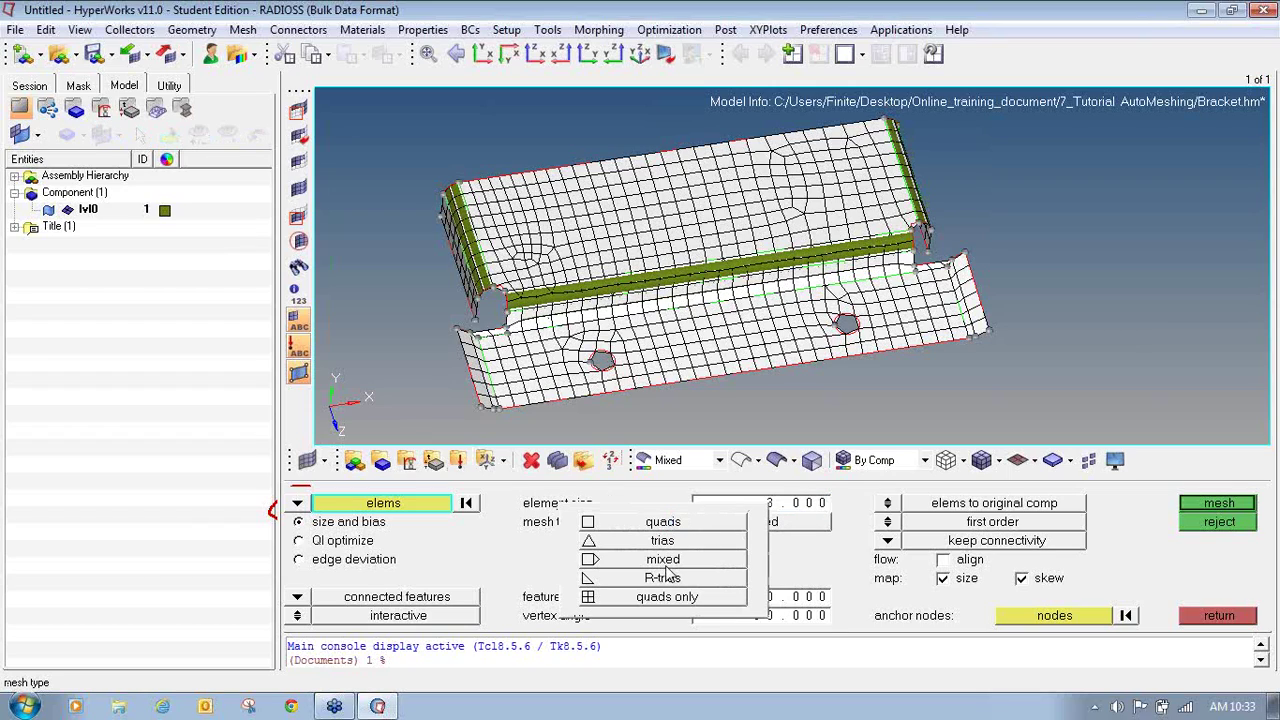
click(663, 578)
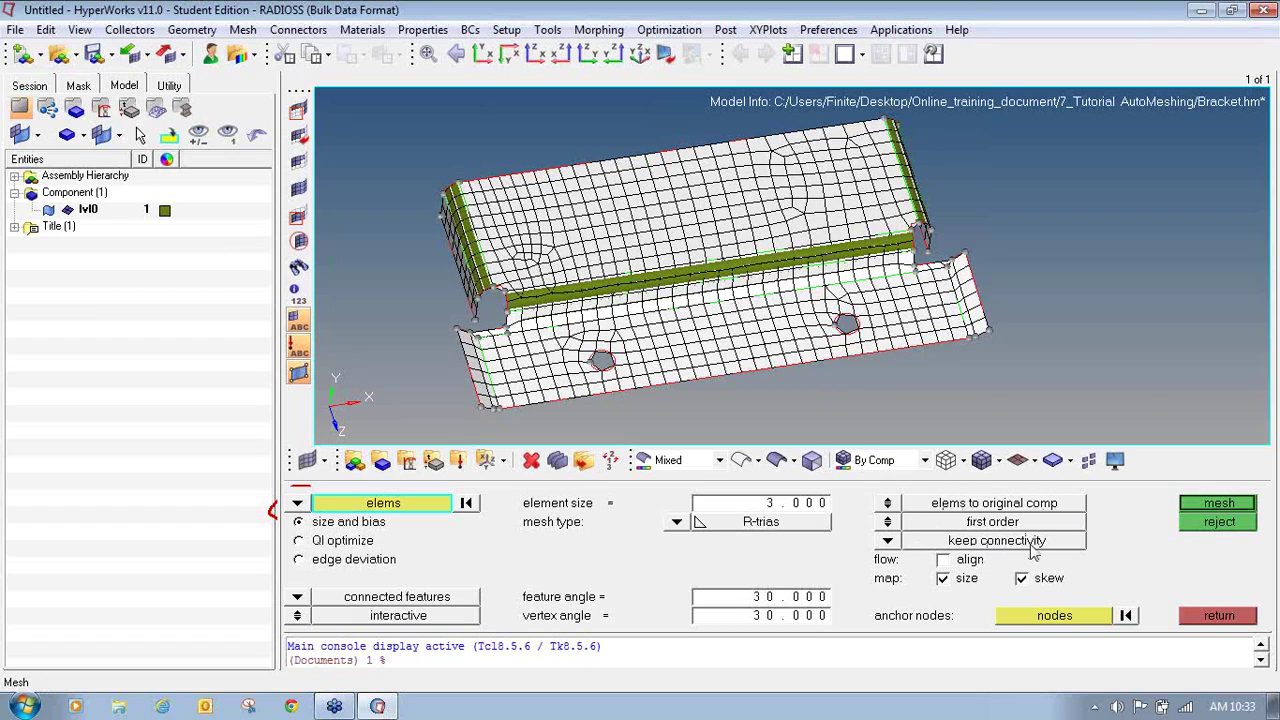
click(1200, 507)
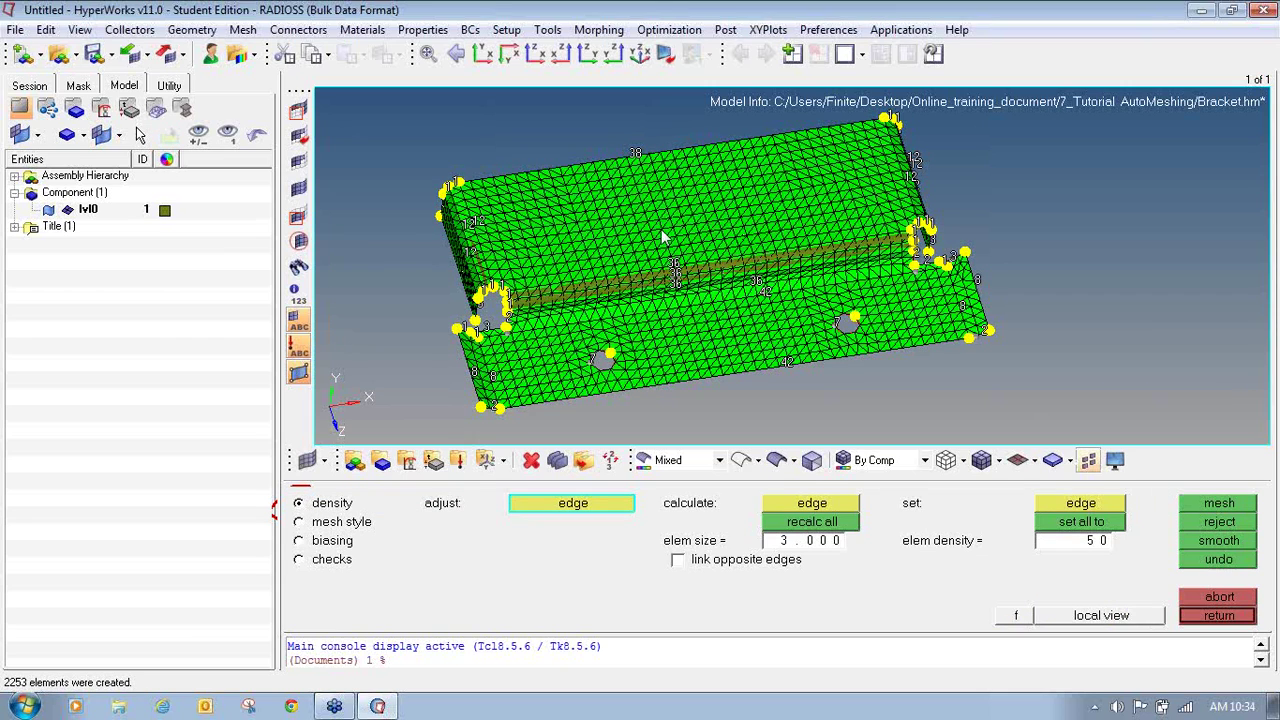
ctrl+drag(690, 286, 560, 225)
scroll(548, 220, up, 3)
scroll(548, 220, up, 3)
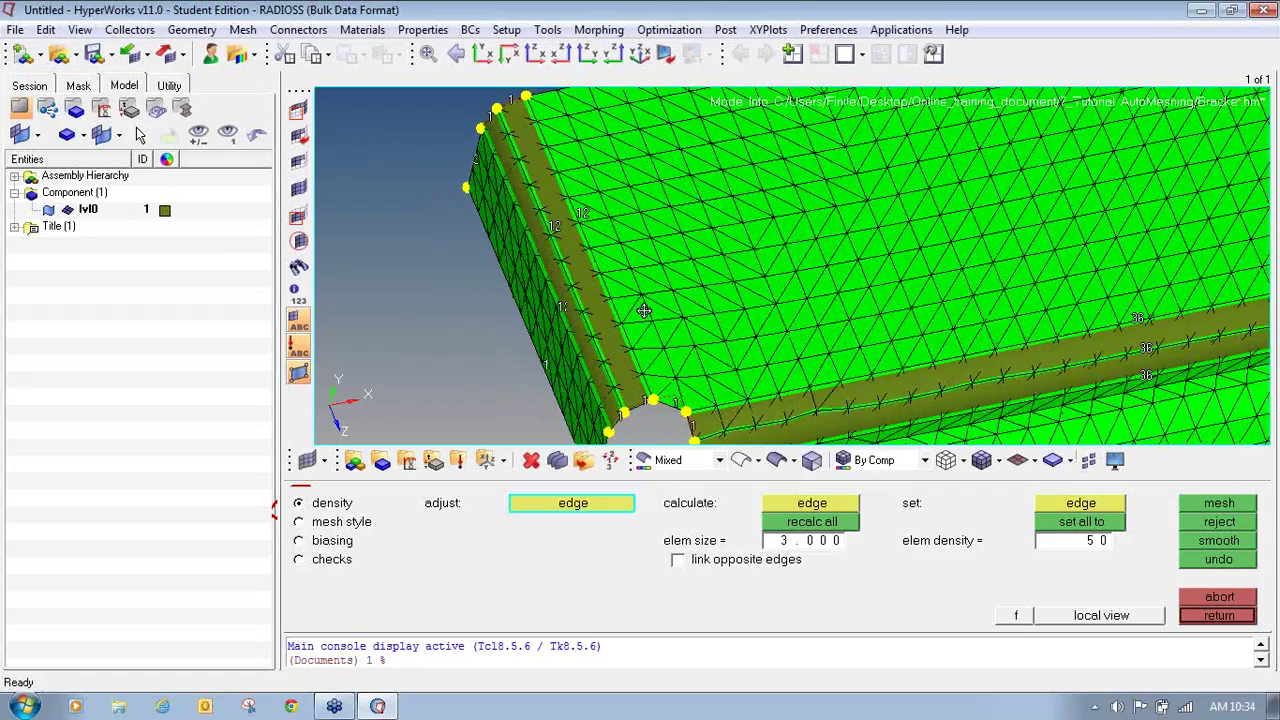
ctrl+drag(867, 343, 957, 323)
scroll(902, 333, down, 5)
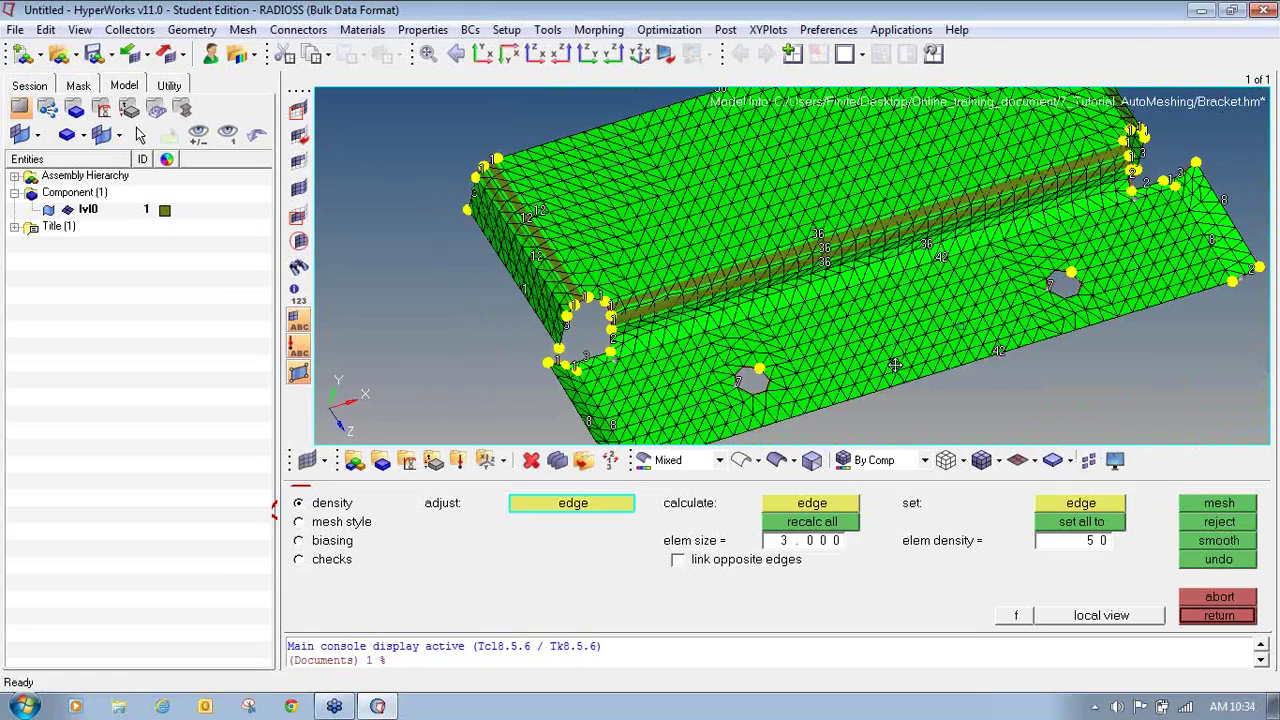
- Review the mesh style and biasing options for the remeshed bracket elements, and accept the R-trias mesh
ctrl+drag(904, 370, 840, 368)
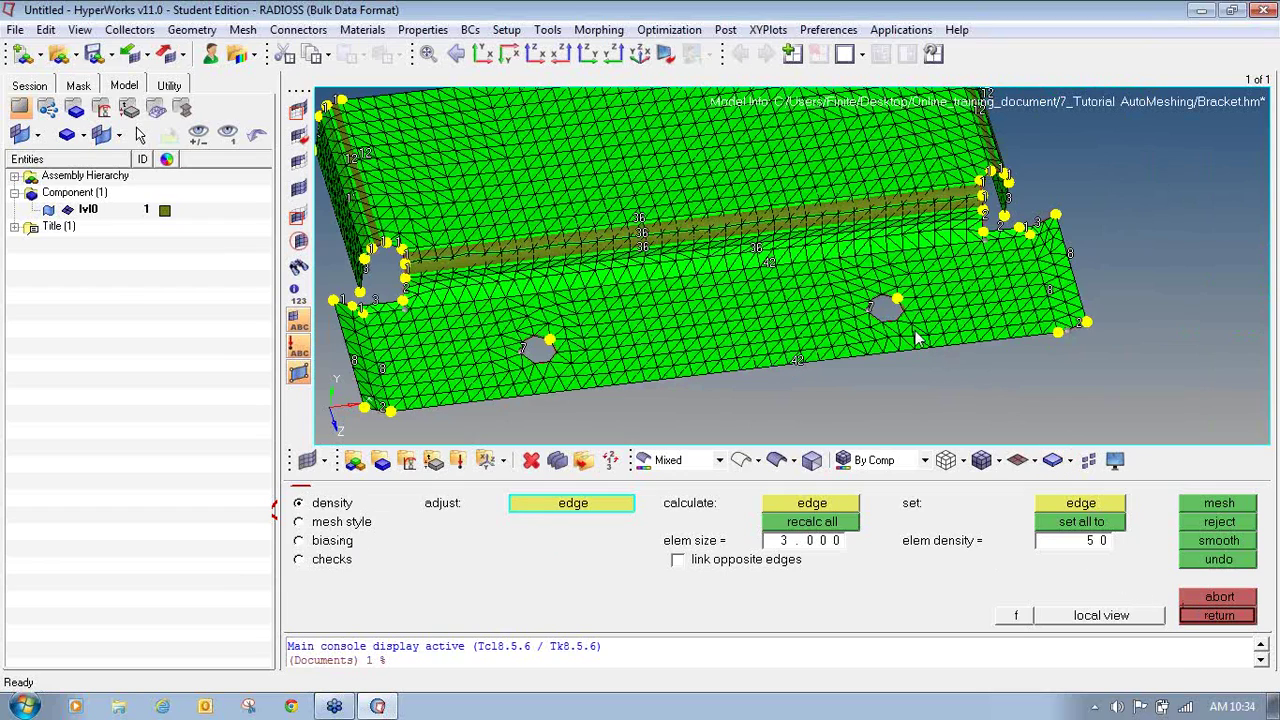
ctrl+drag(849, 360, 669, 360)
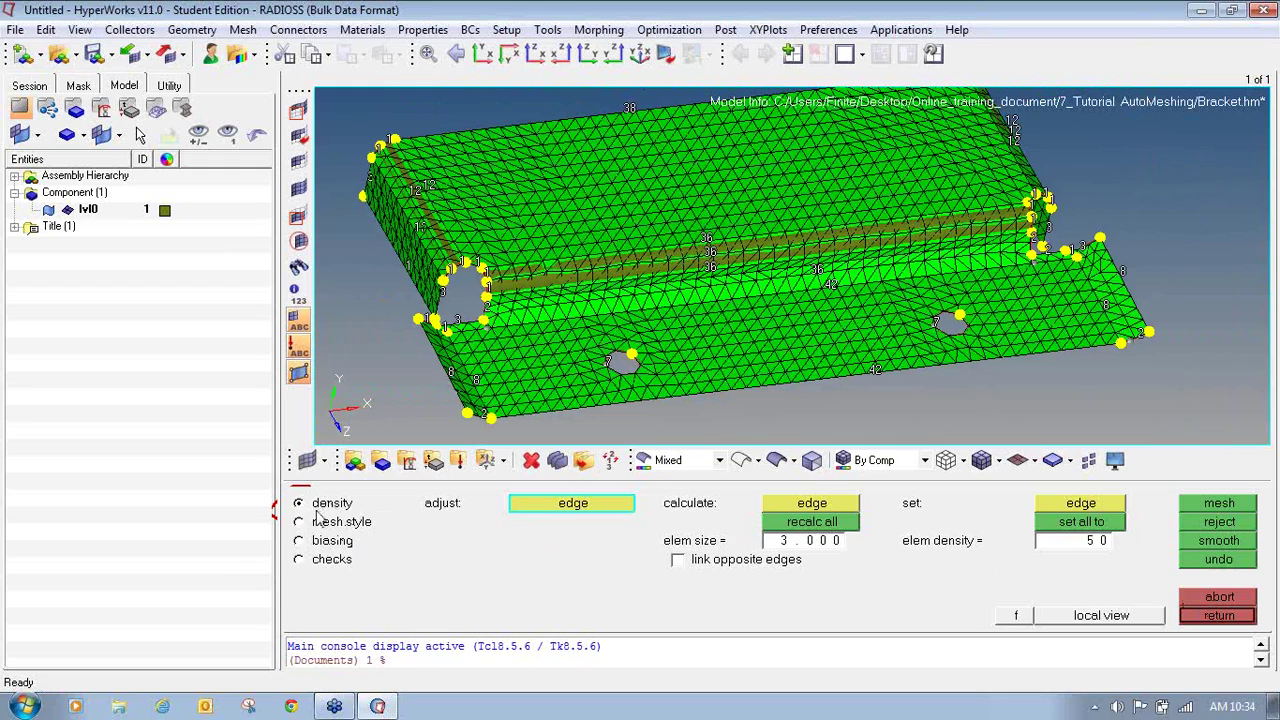
click(335, 523)
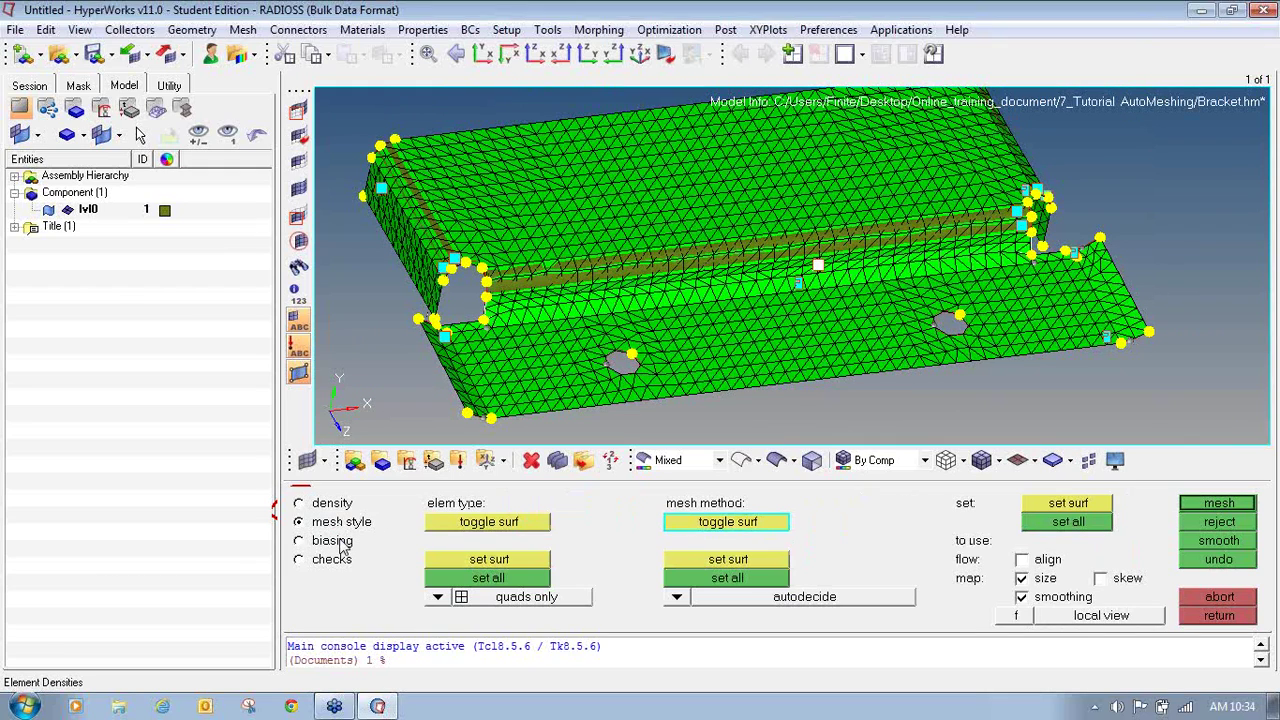
click(341, 542)
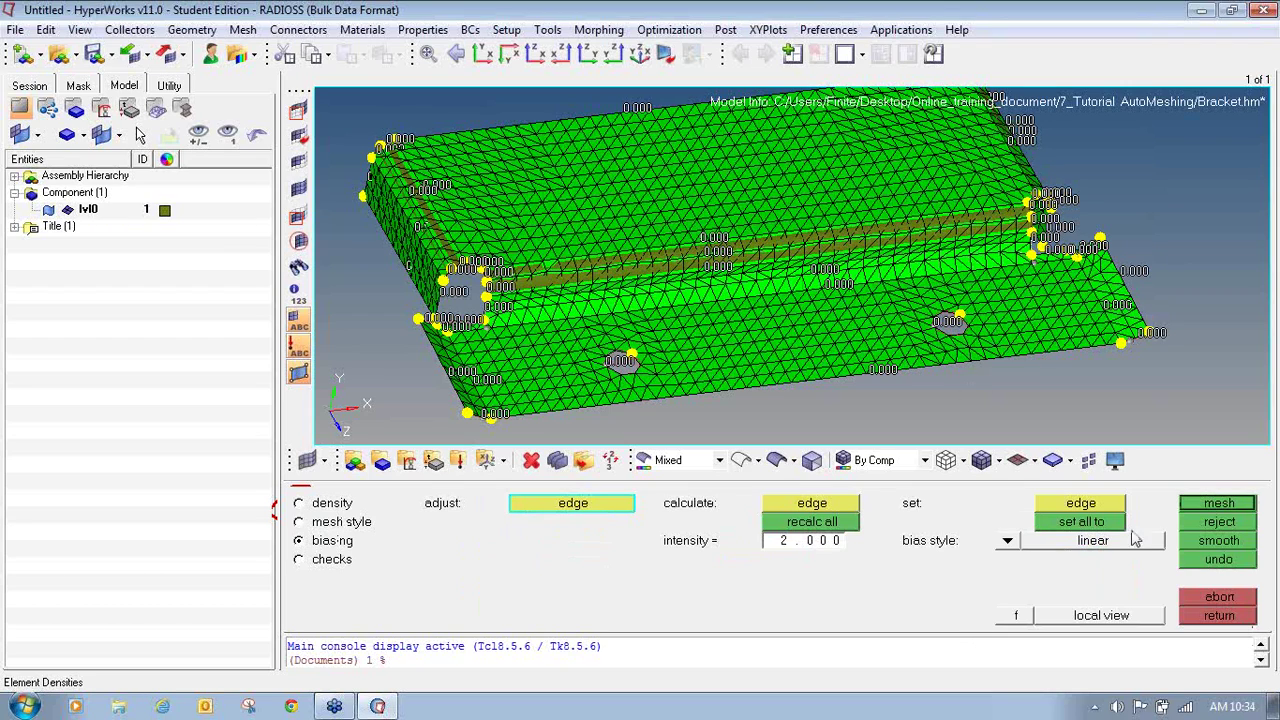
click(1216, 615)
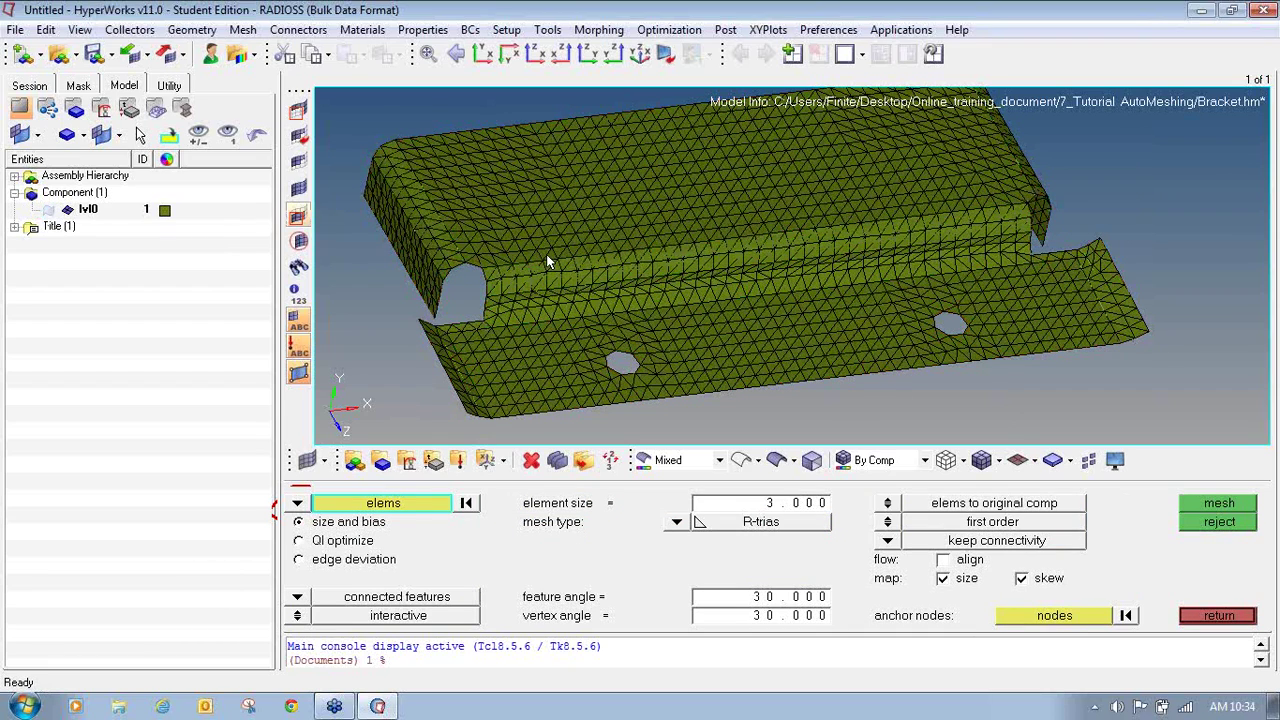
- Inspect the accepted triangular mesh around the bracket's bend and holes, and exit the automesh function
ctrl+drag(658, 296, 630, 313)
scroll(670, 312, down, 3)
scroll(633, 270, up, 2)
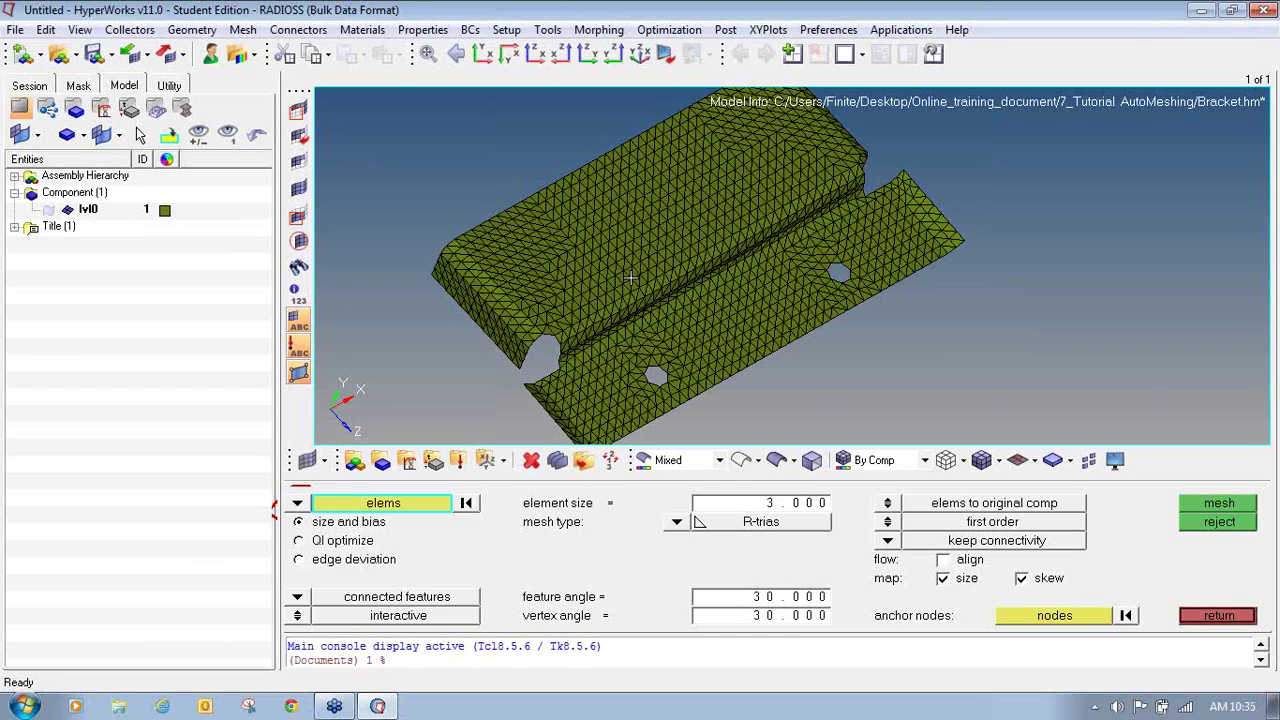
click(1230, 615)
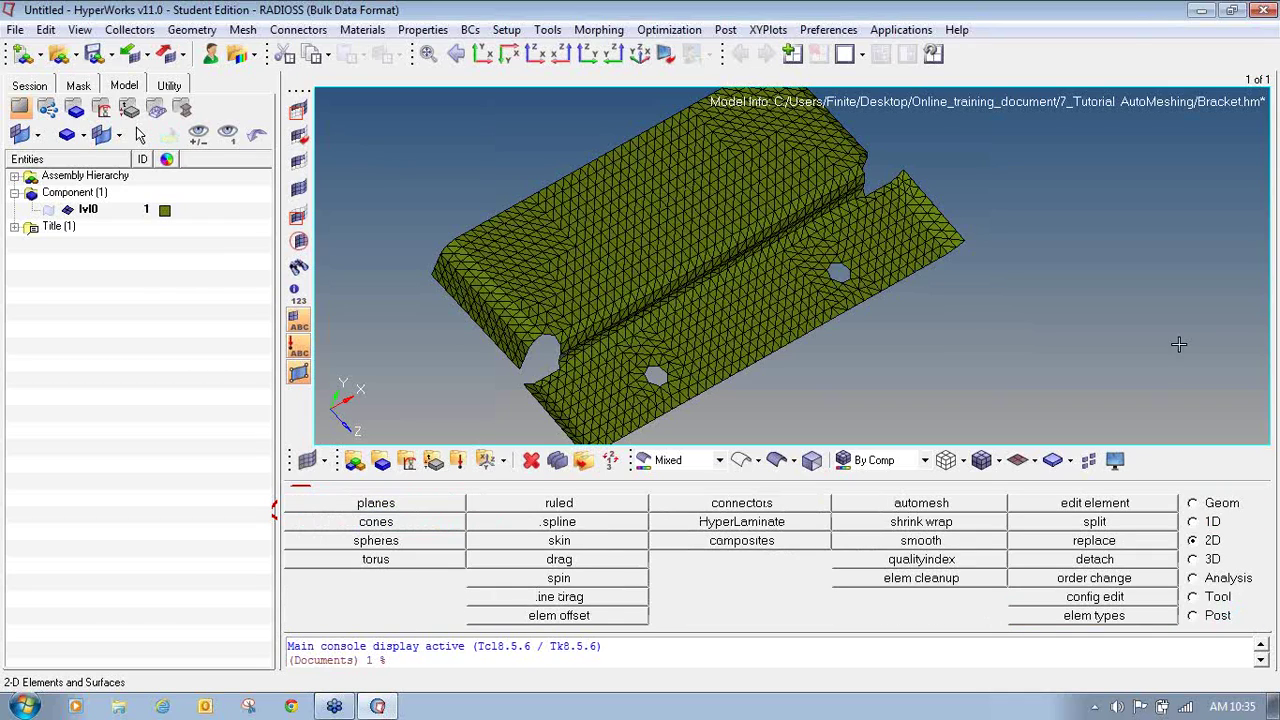